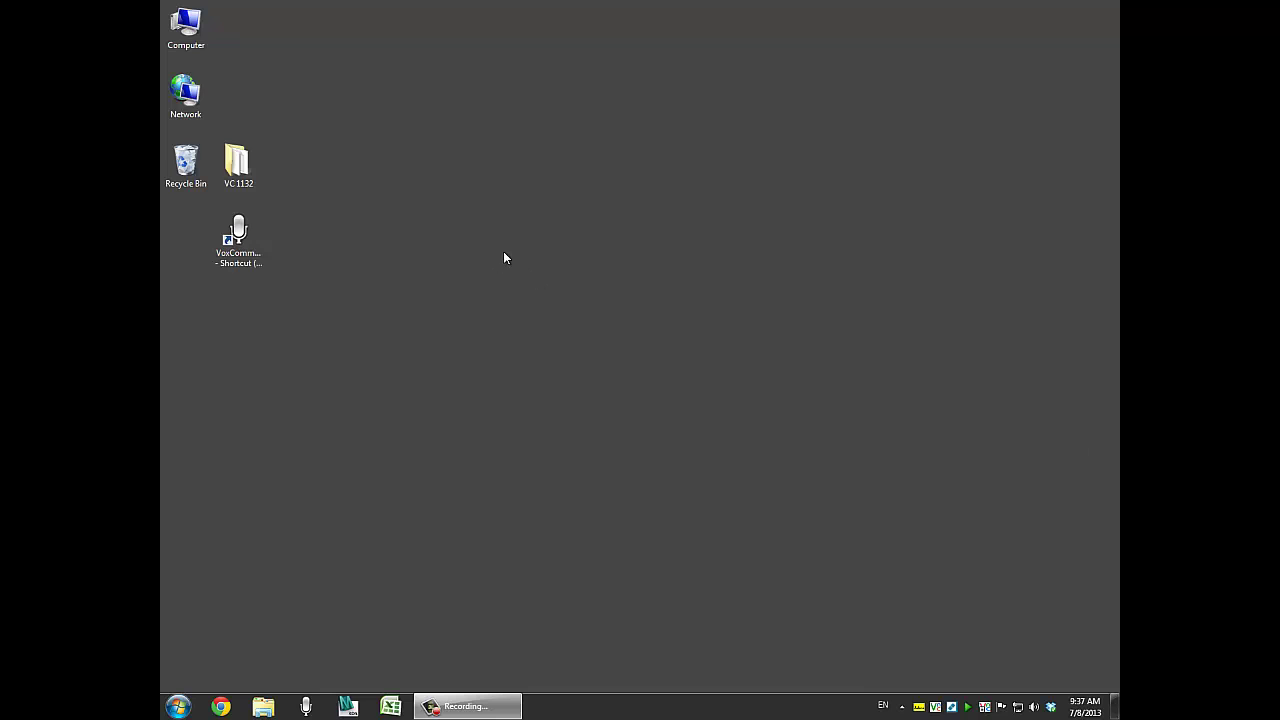
Launch VoxCommando from its desktop shortcut and switch its speech recognition off.
left_click(240, 238)
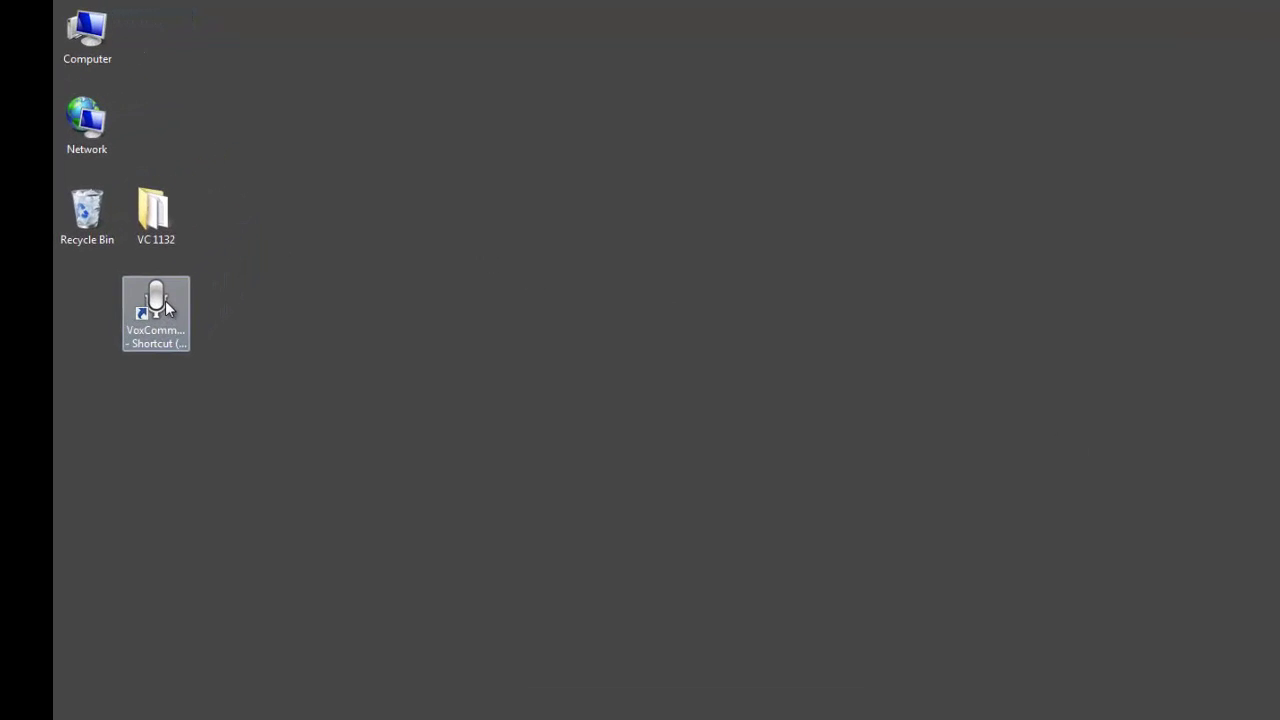
double_click(126, 343)
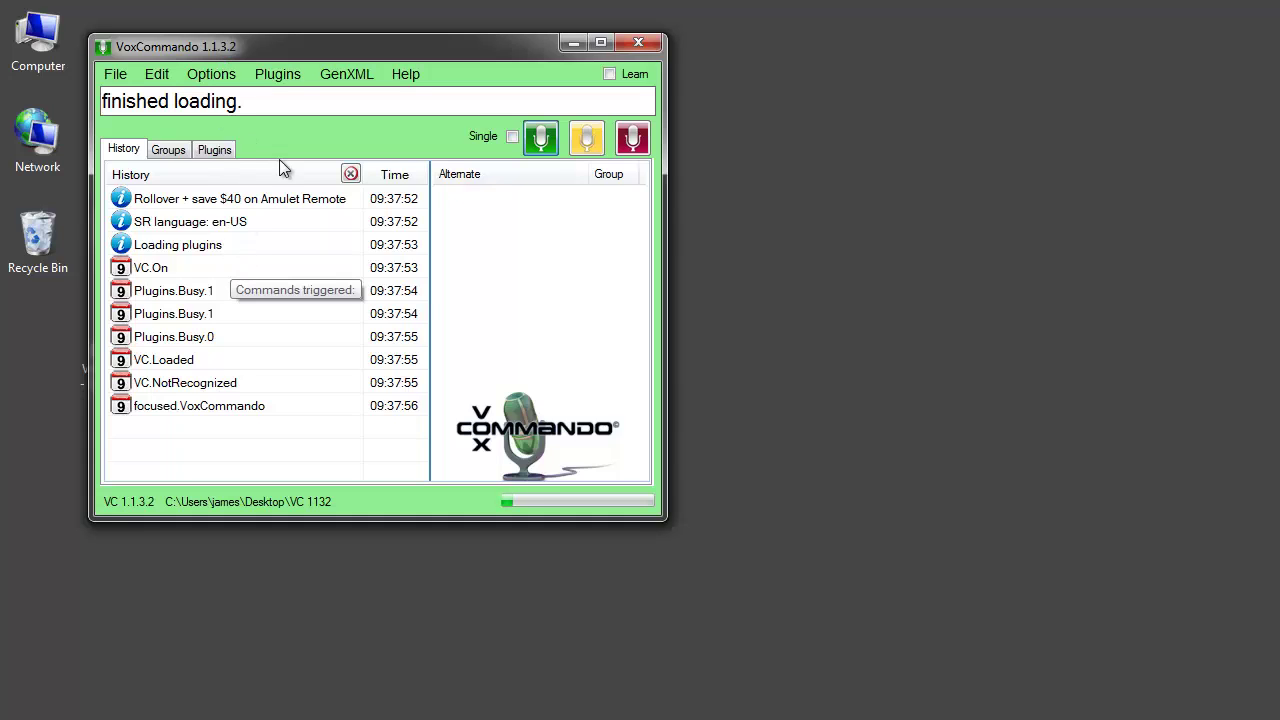
left_click(632, 139)
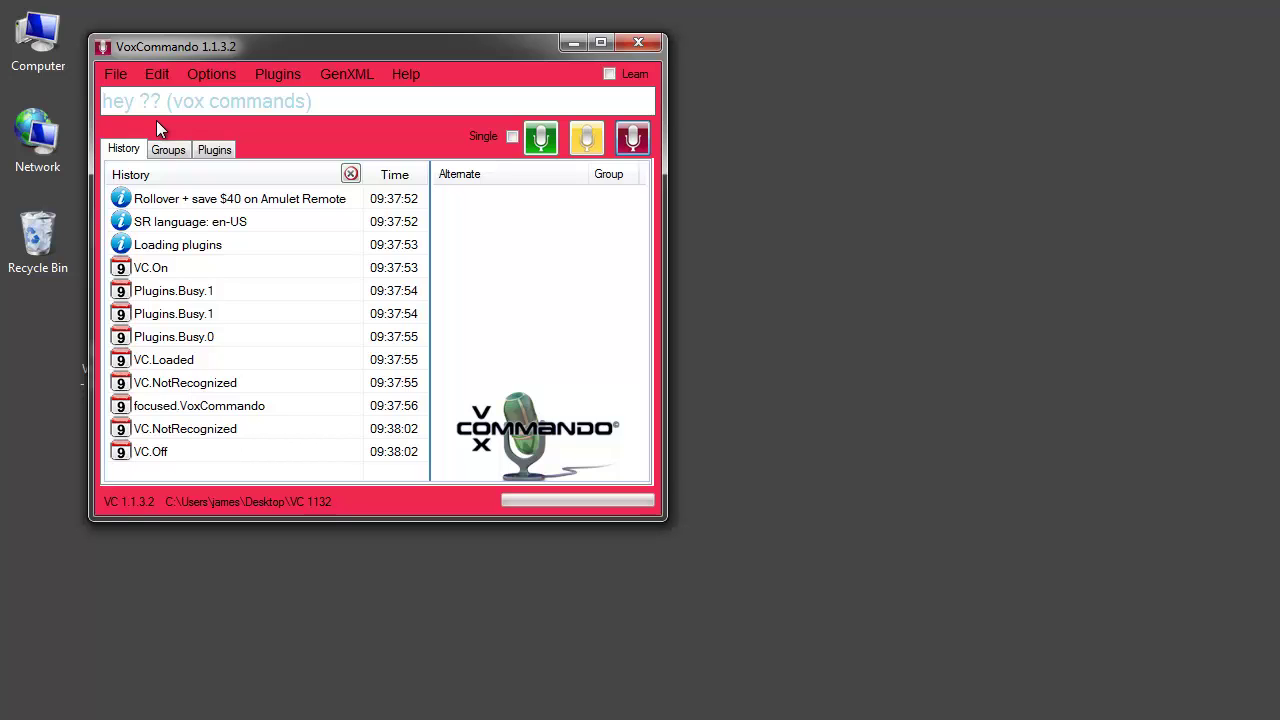
Open the Map Editor, move it clear of the main window, and display the gcSam map table.
left_click(122, 75)
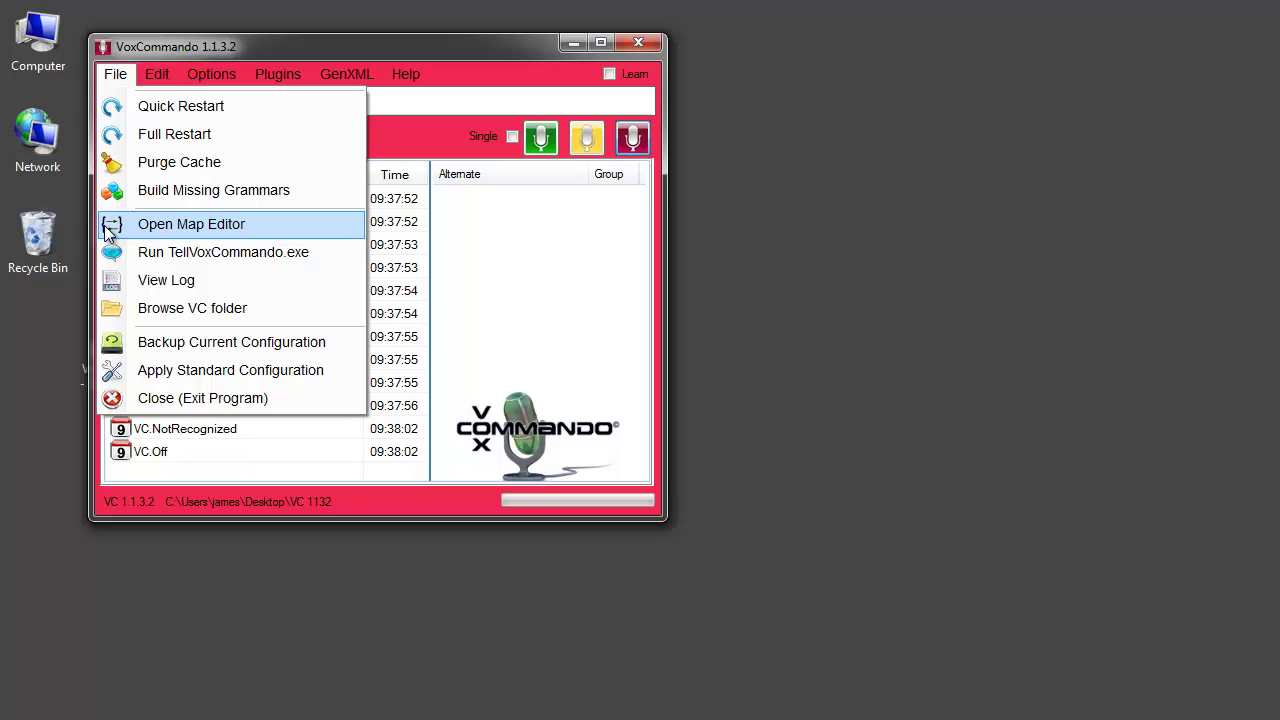
left_click(221, 234)
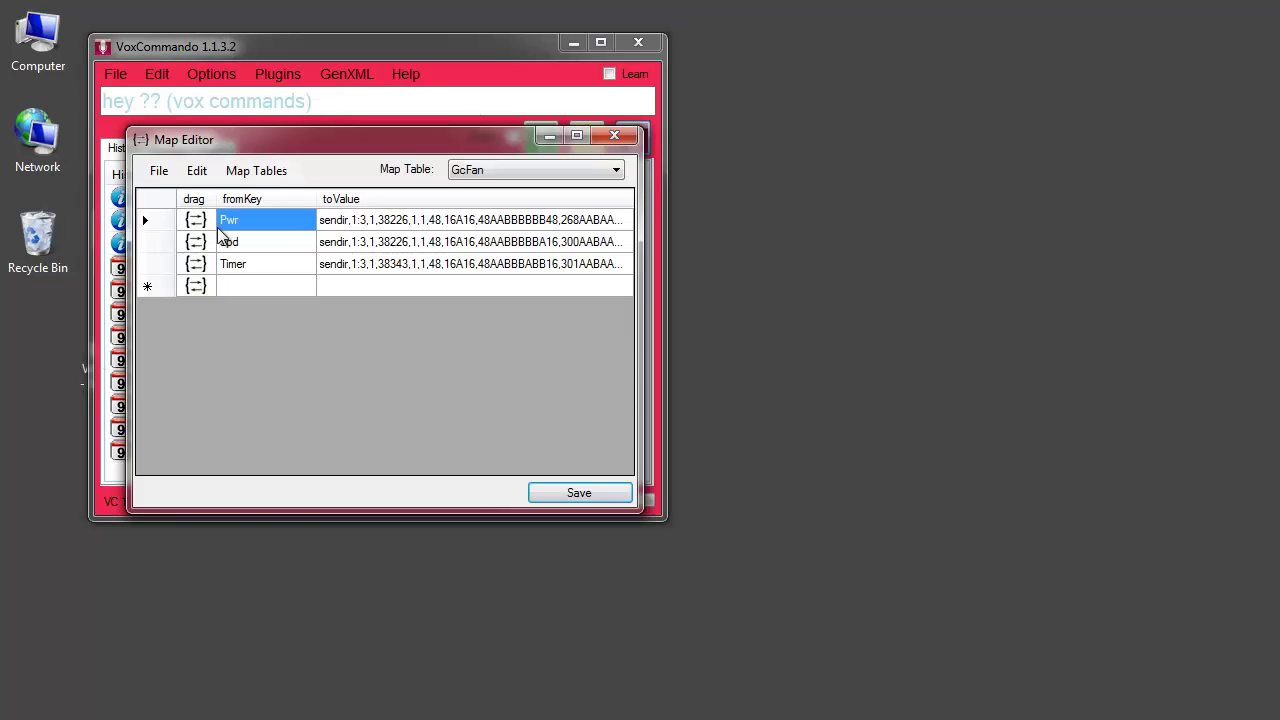
left_click_drag(283, 139, 502, 234)
left_click(714, 266)
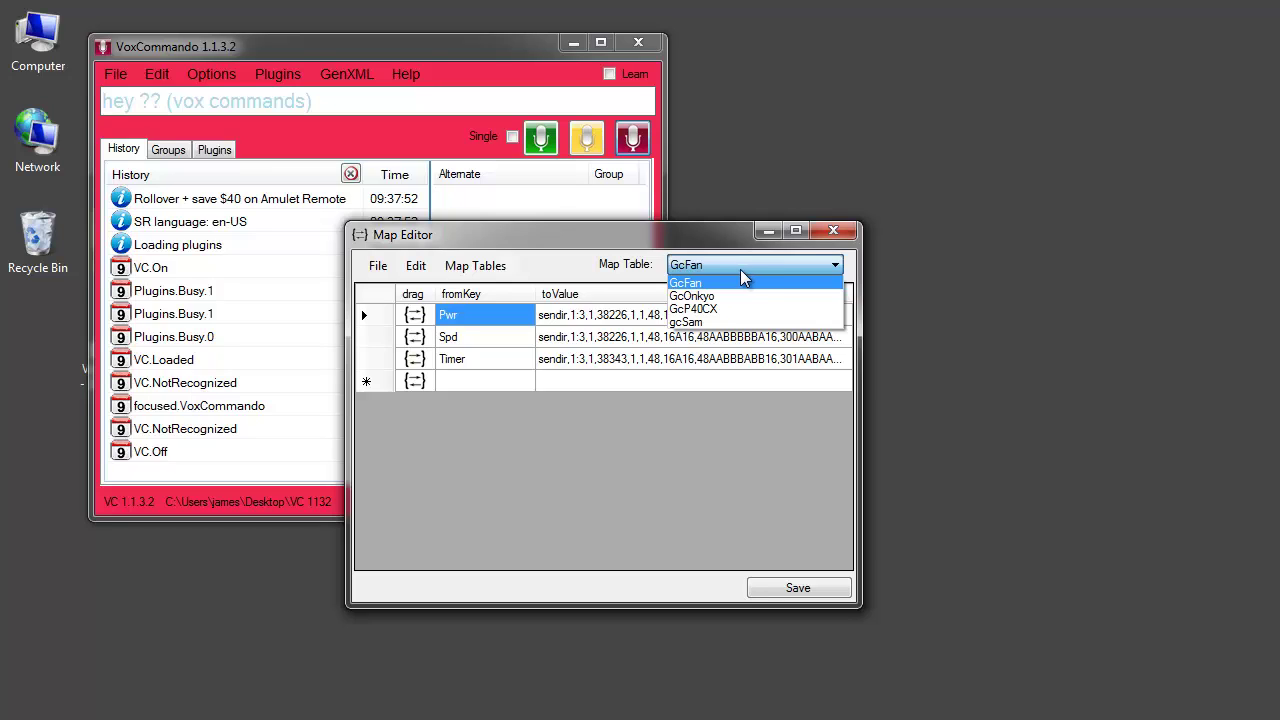
left_click(697, 325)
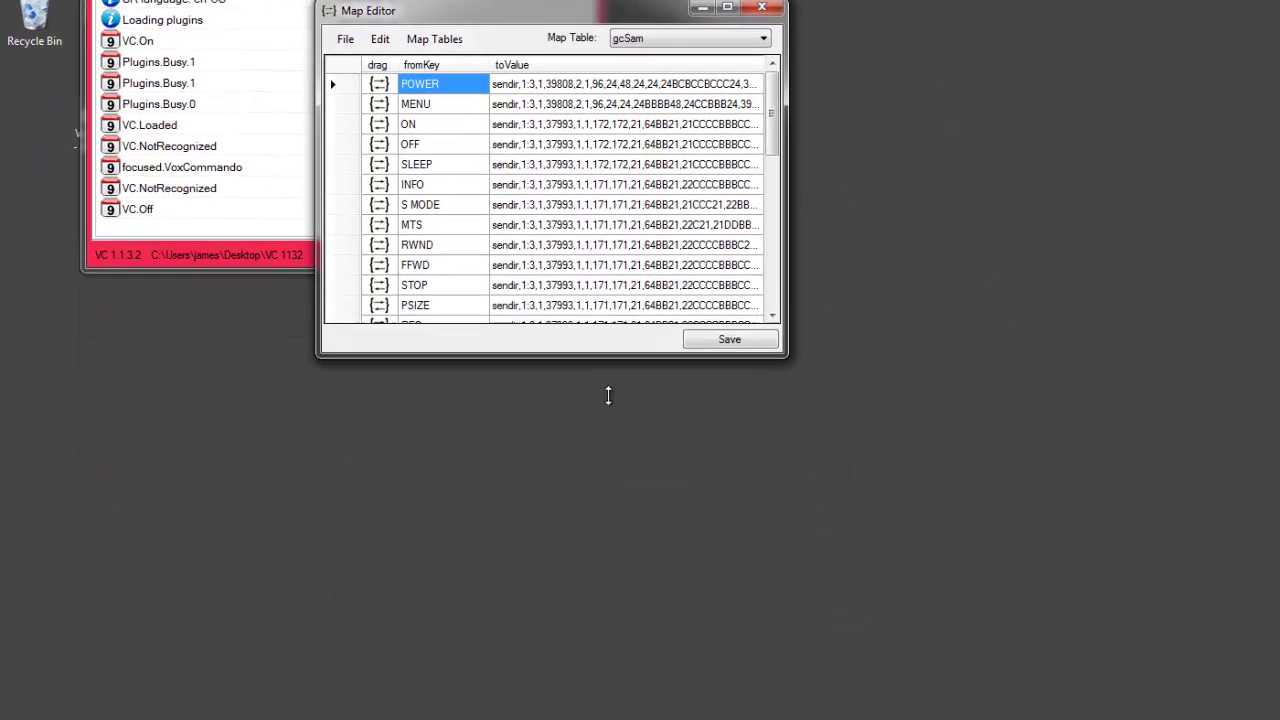
Enlarge the Map Editor to examine the gcSam keys and values for POWER, MENU and ON, and close it.
left_click_drag(608, 395, 617, 669)
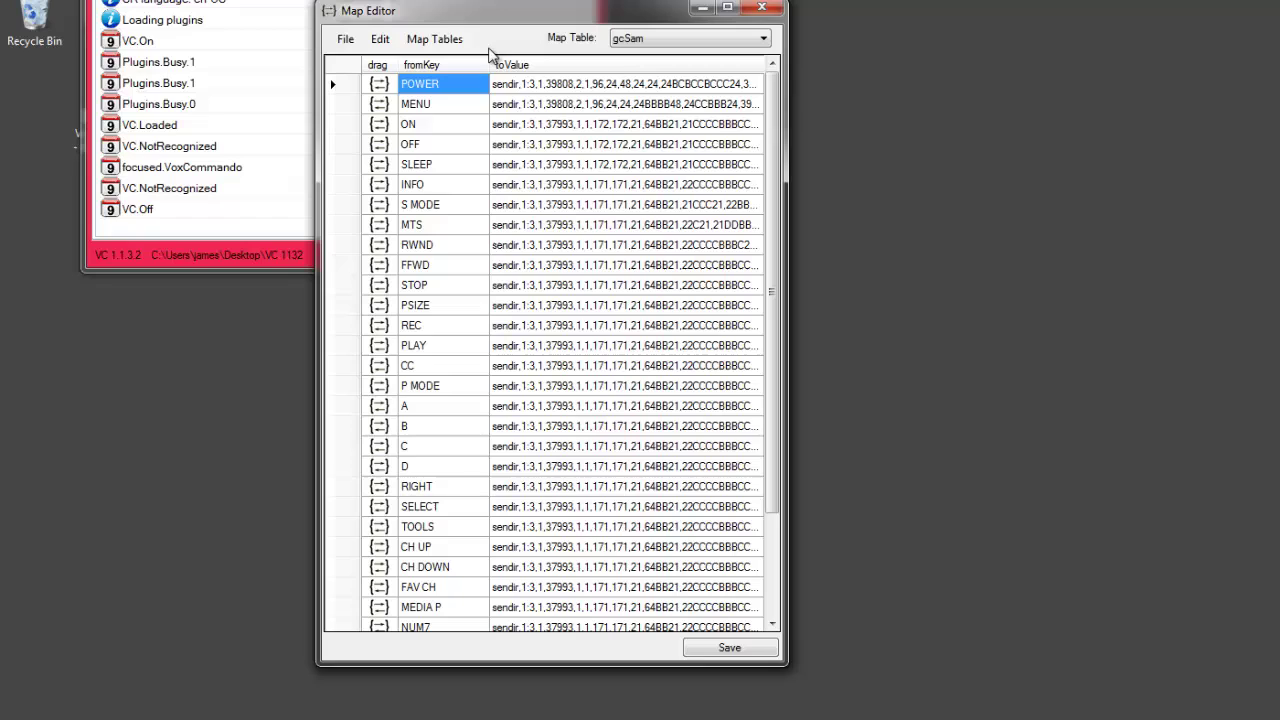
left_click_drag(788, 74, 903, 68)
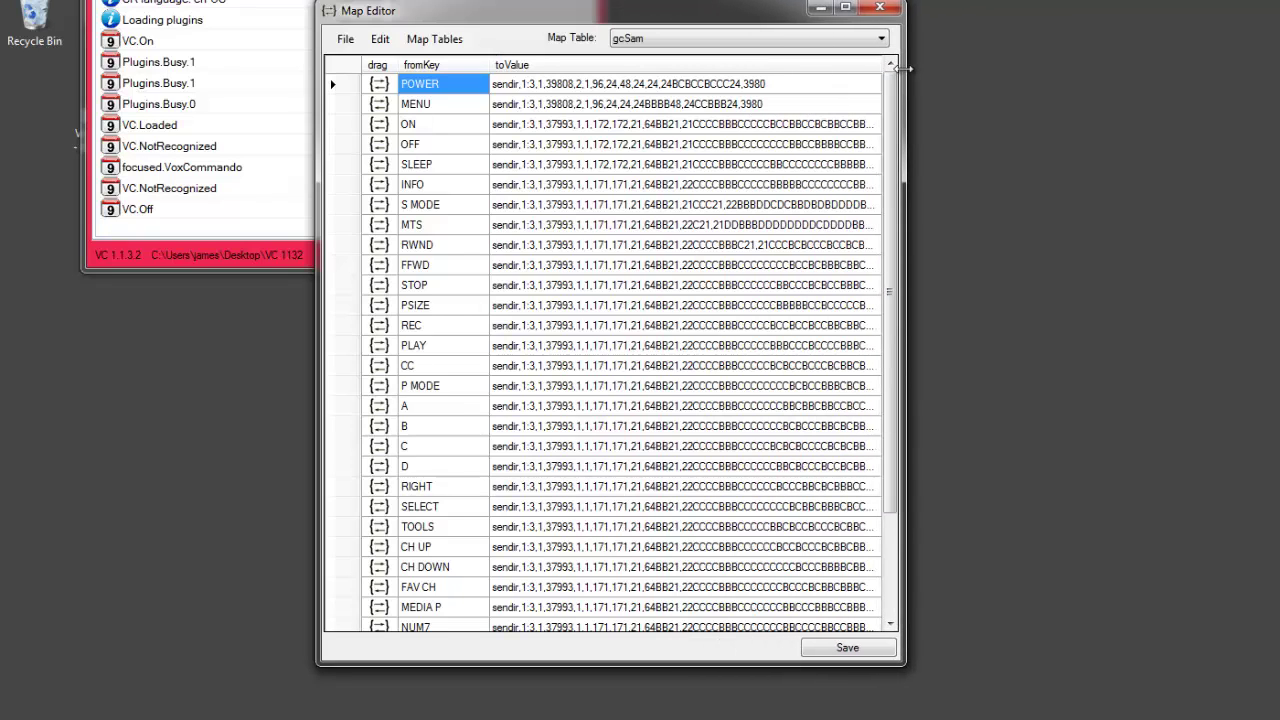
left_click(768, 86)
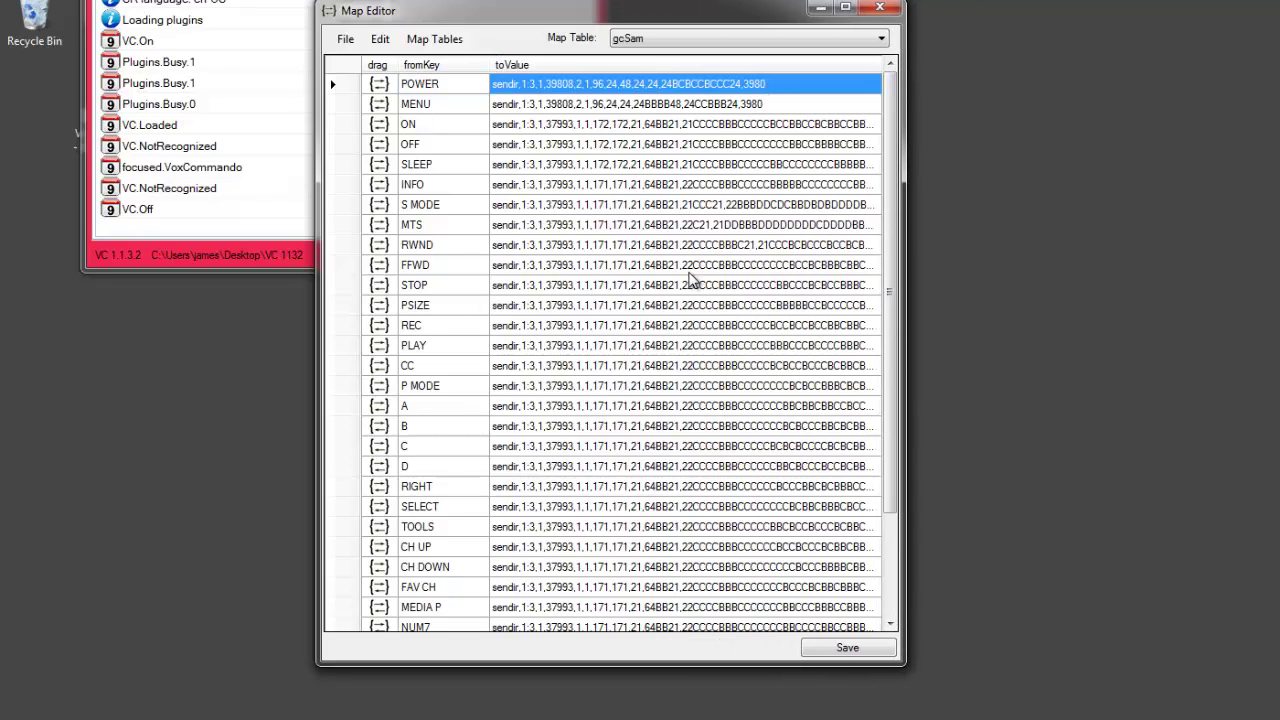
left_click(706, 126)
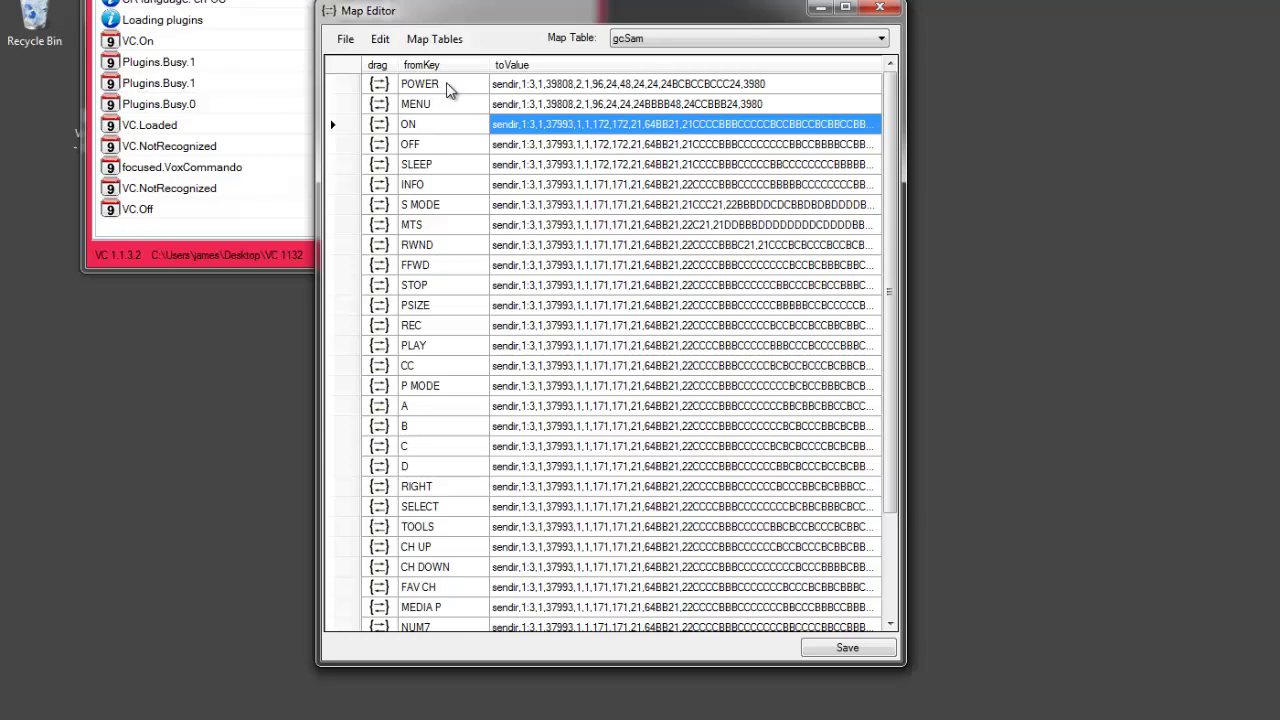
left_click(443, 88)
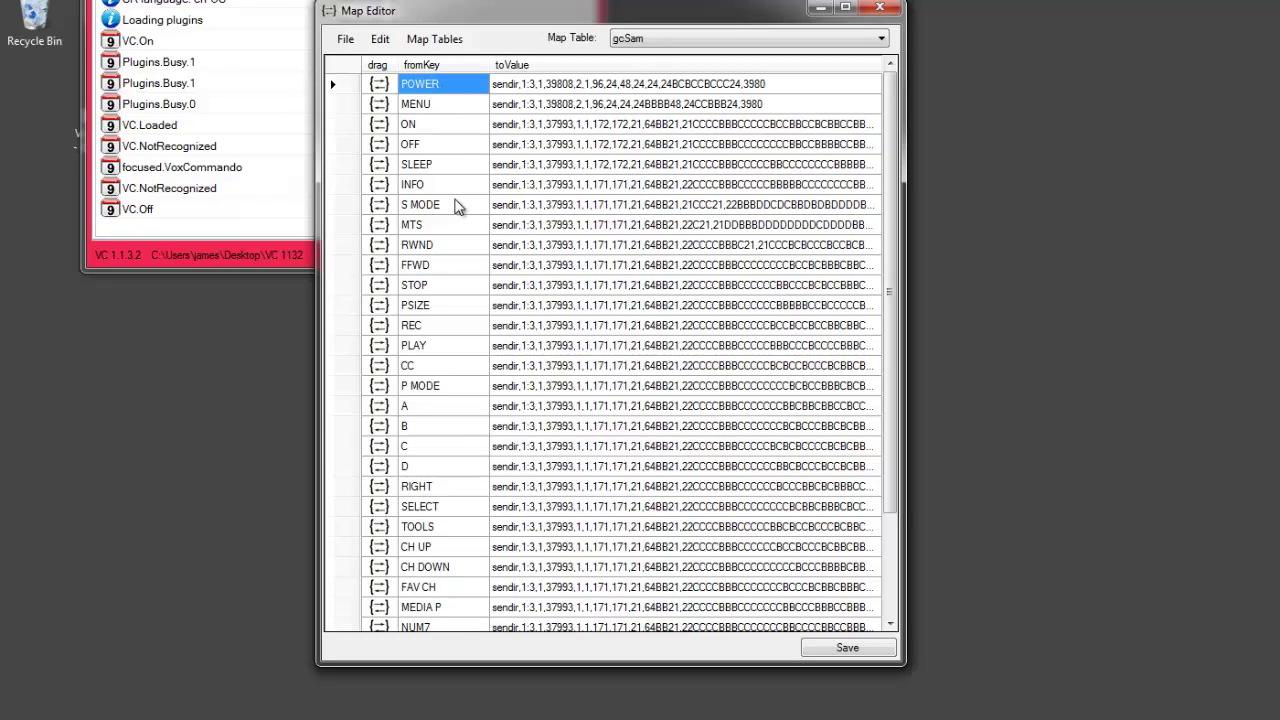
left_click(422, 106)
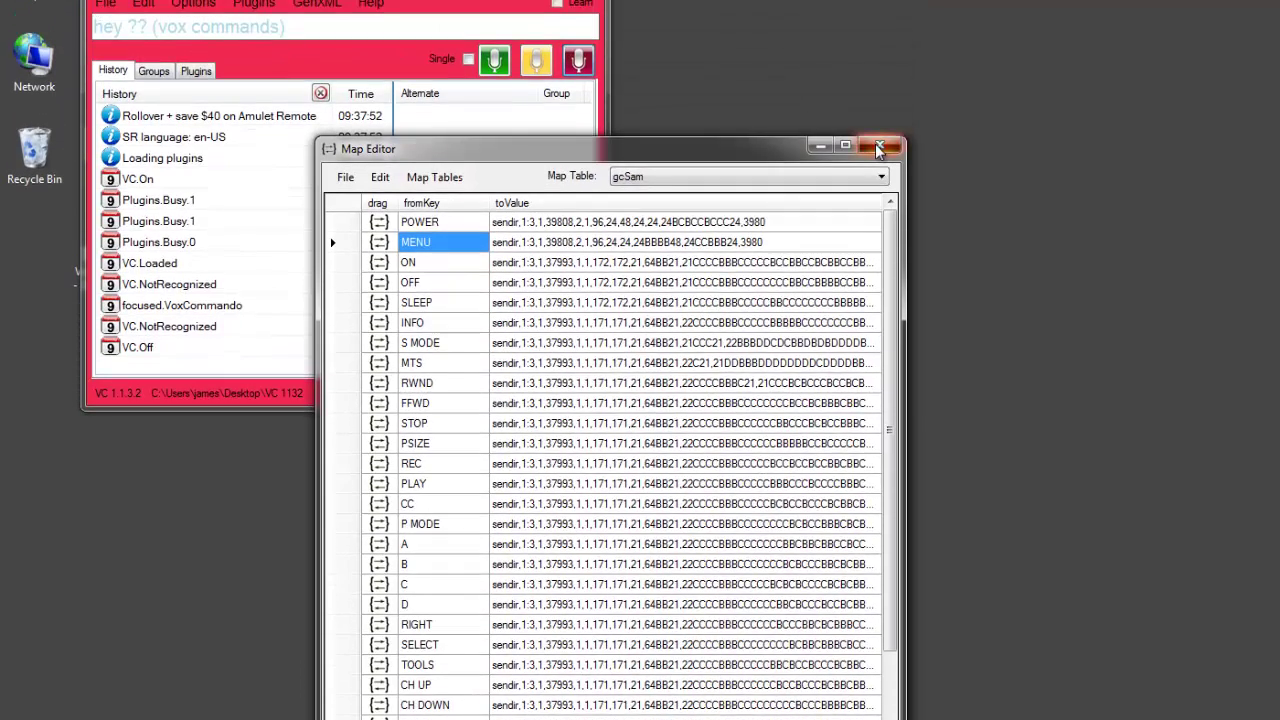
left_click(879, 146)
Open the voice command tree editor, add a group named "map test" below the launch group, and save the tree.
left_click(145, 8)
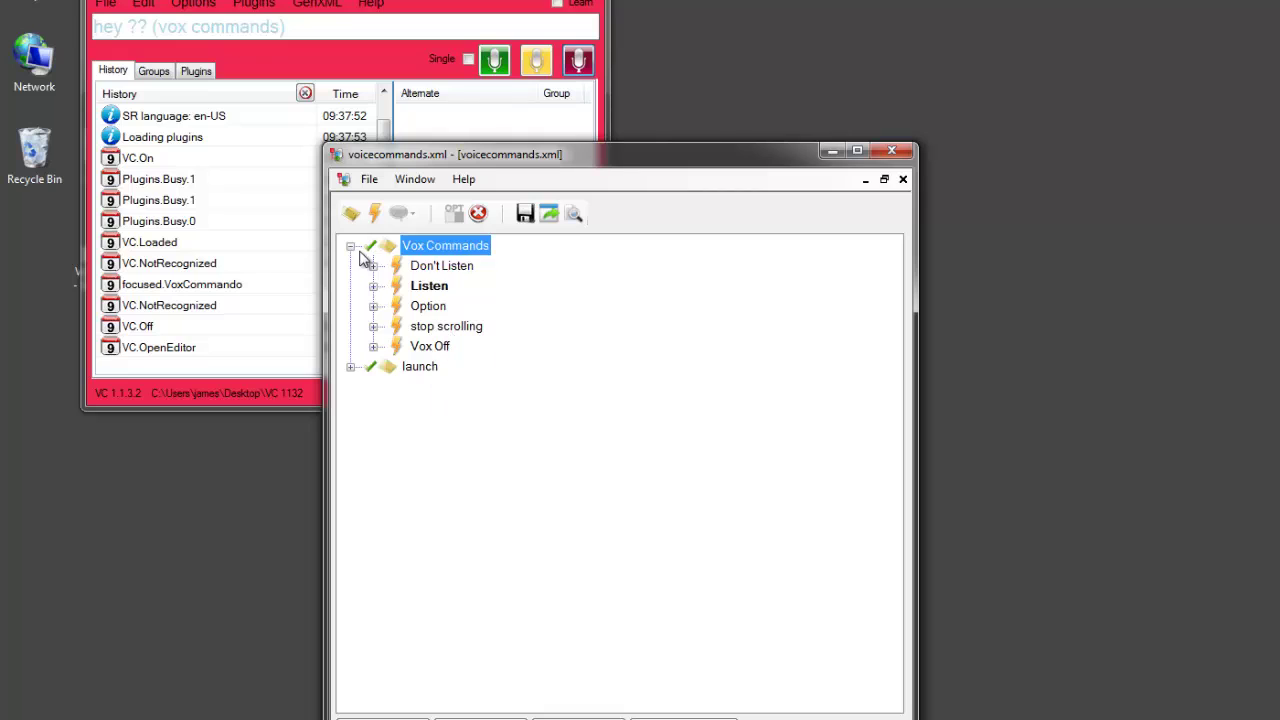
left_click(350, 245)
left_click(350, 213)
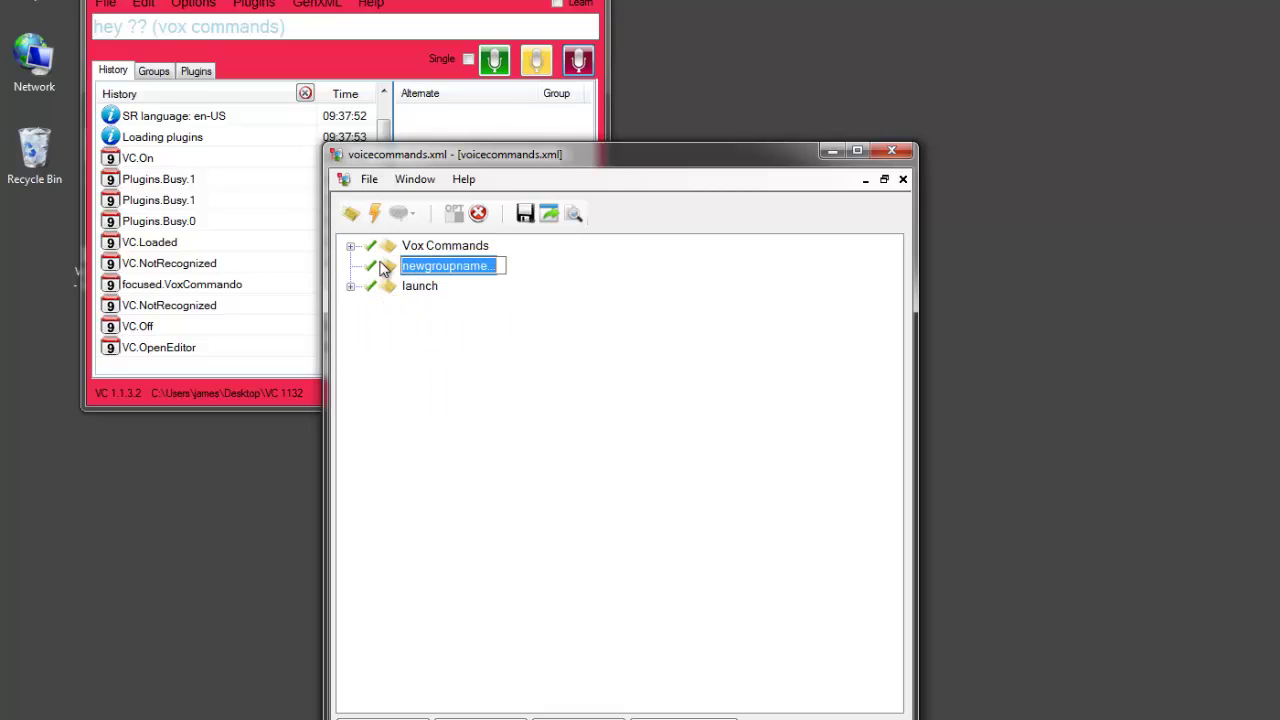
left_click(397, 302)
left_click(425, 290)
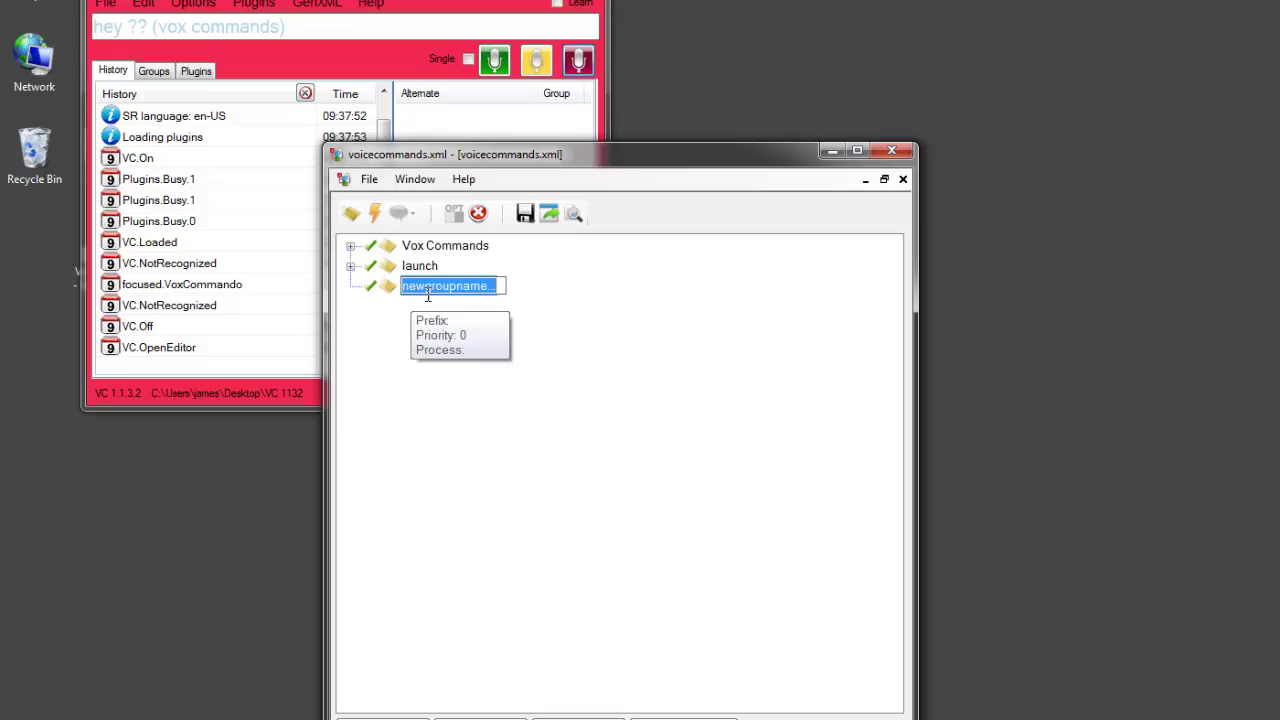
type("map te")
type("xt")
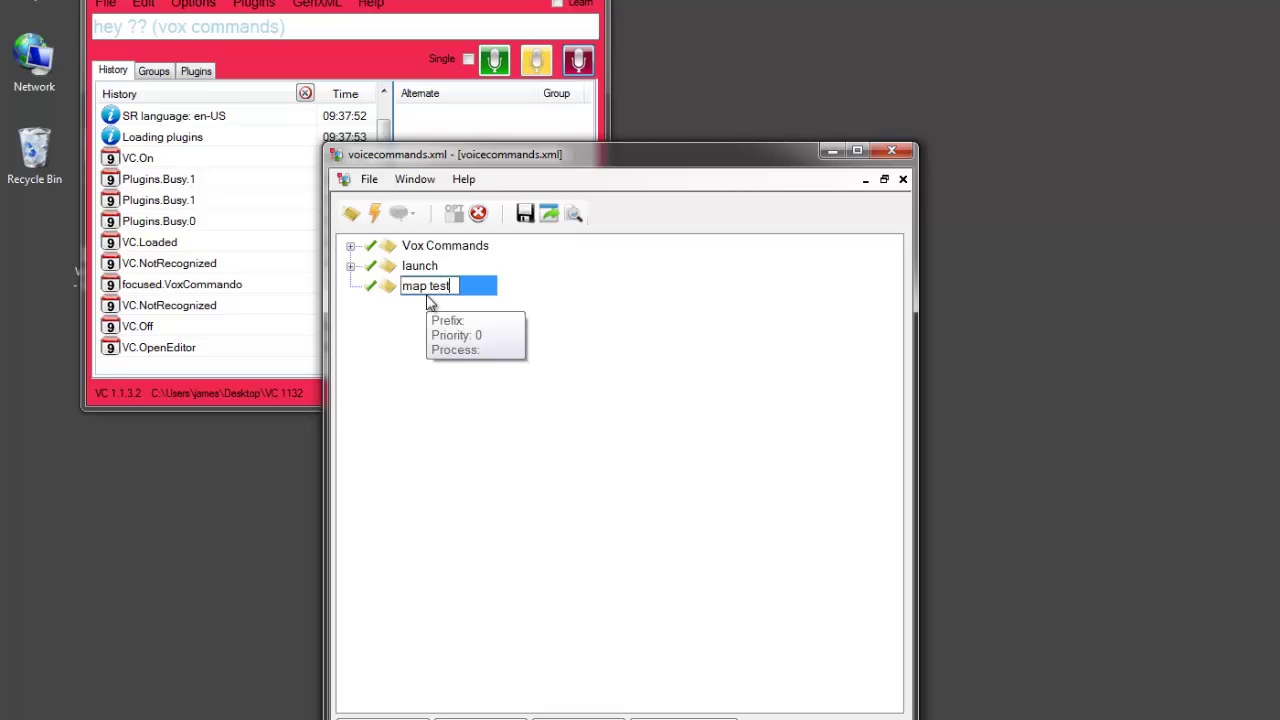
left_click(525, 216)
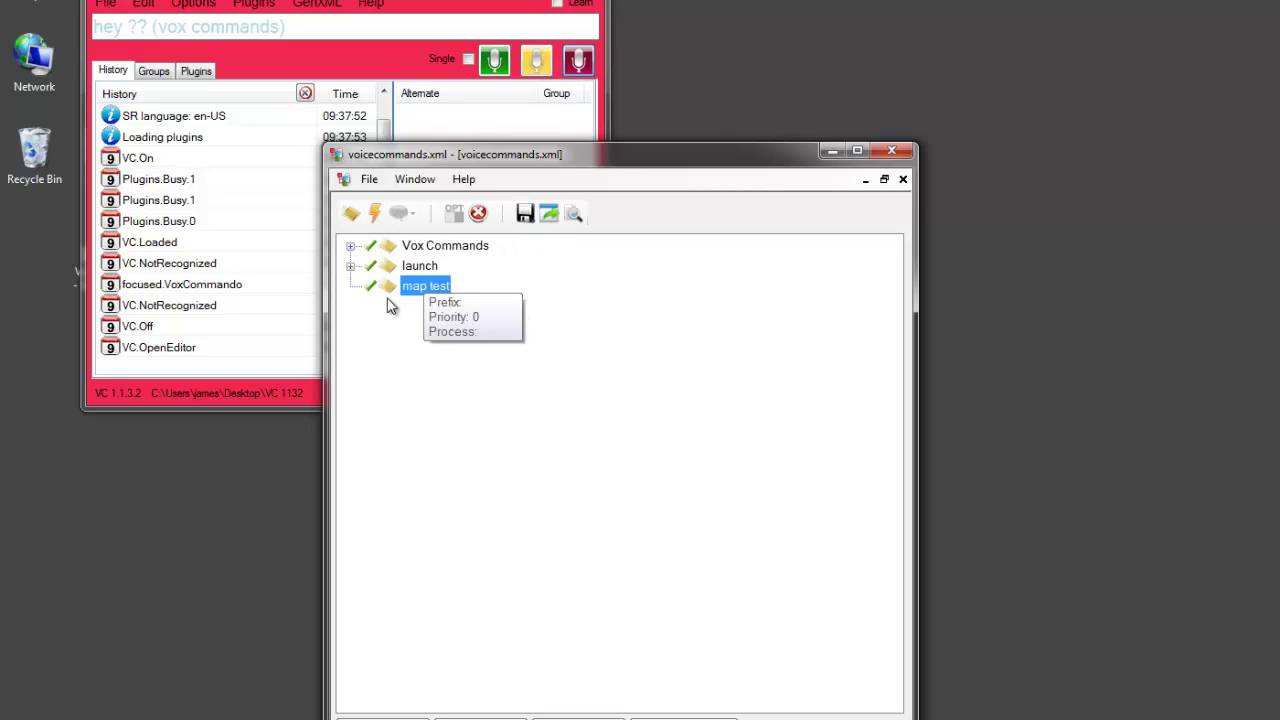
Add a command with the default name to the map test group and open it in the Logical Command Builder.
left_click(375, 213)
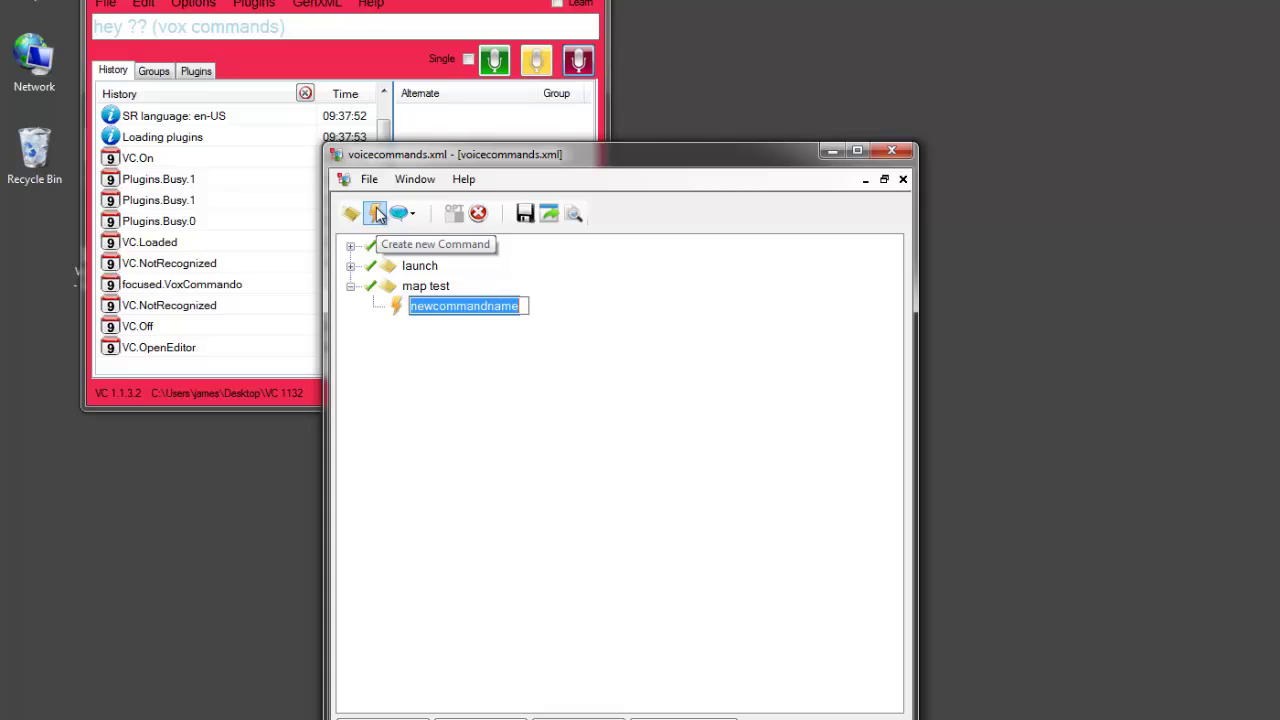
key("Return")
double_click(402, 306)
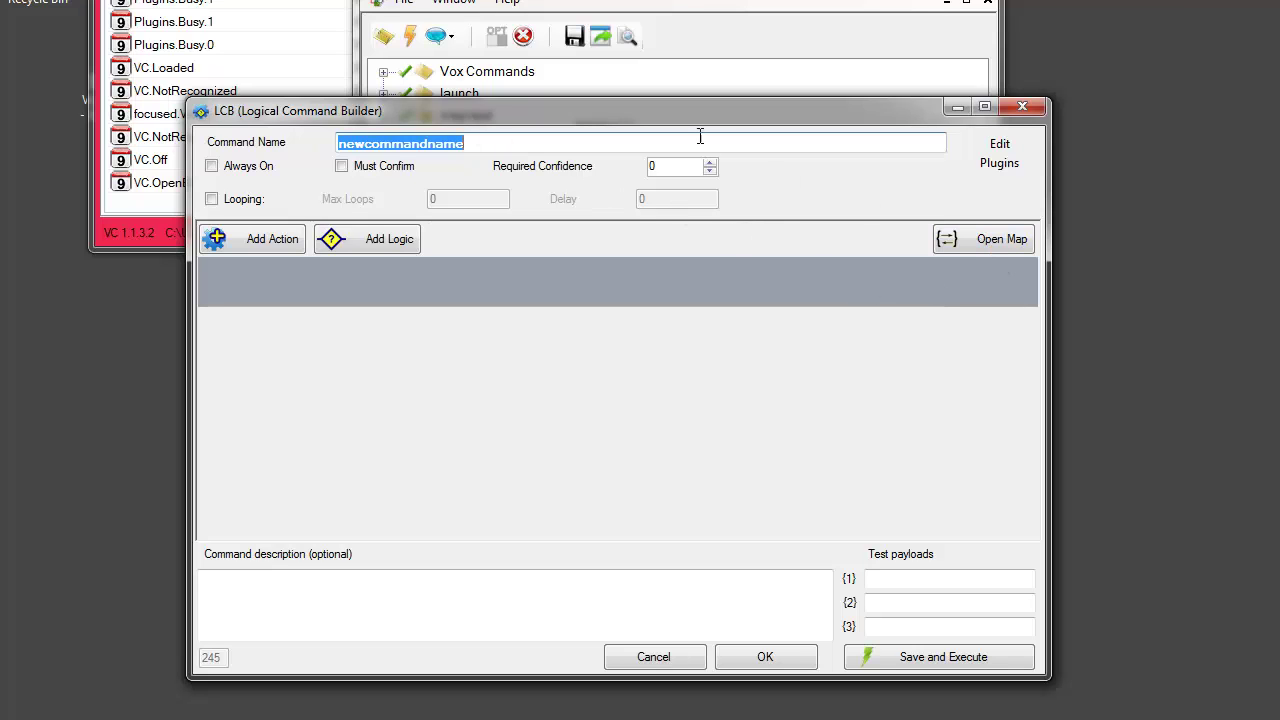
Open the map for use with the new command and arrange it beside the Logical Command Builder.
left_click_drag(688, 110, 620, 14)
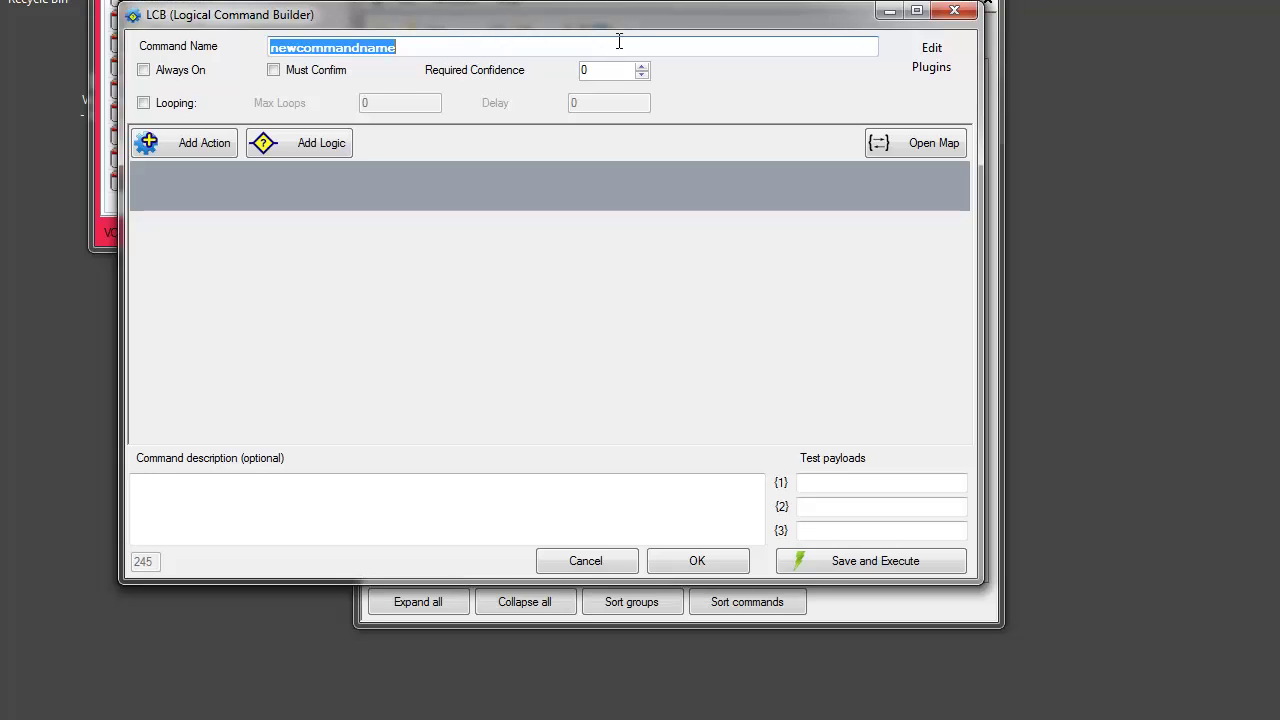
left_click(933, 144)
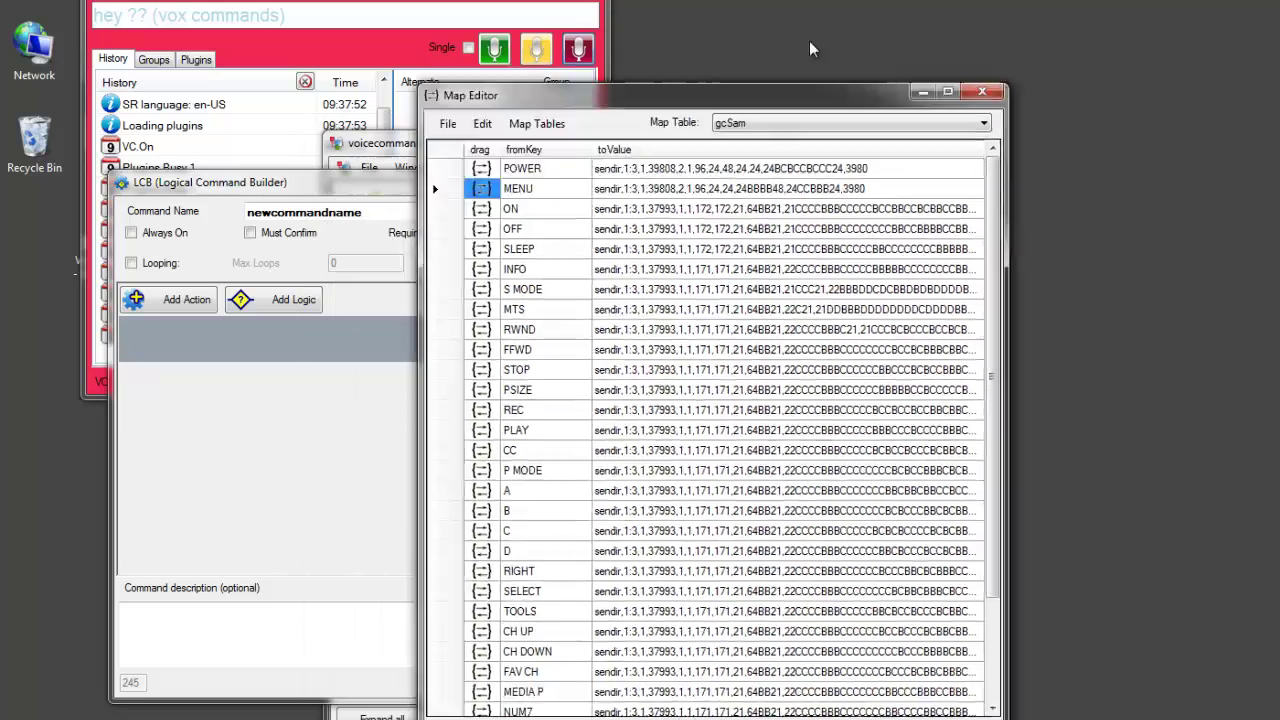
left_click_drag(548, 140, 864, 0)
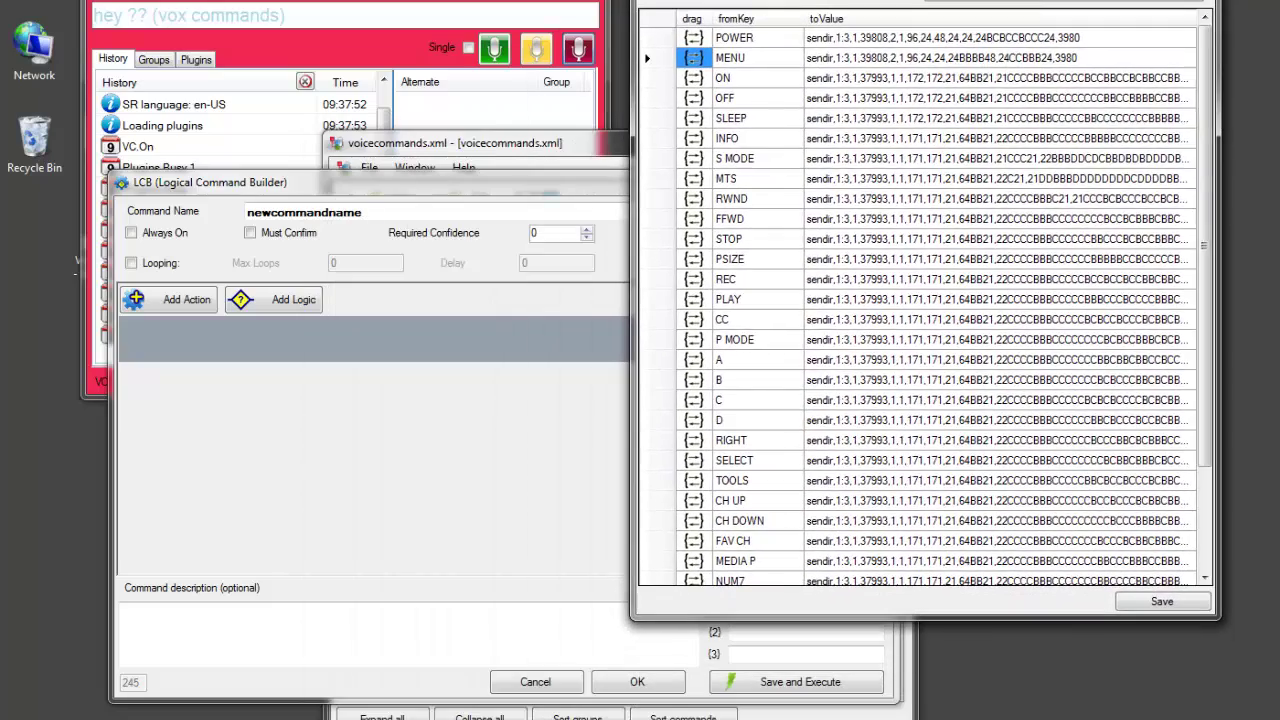
left_click(106, 5)
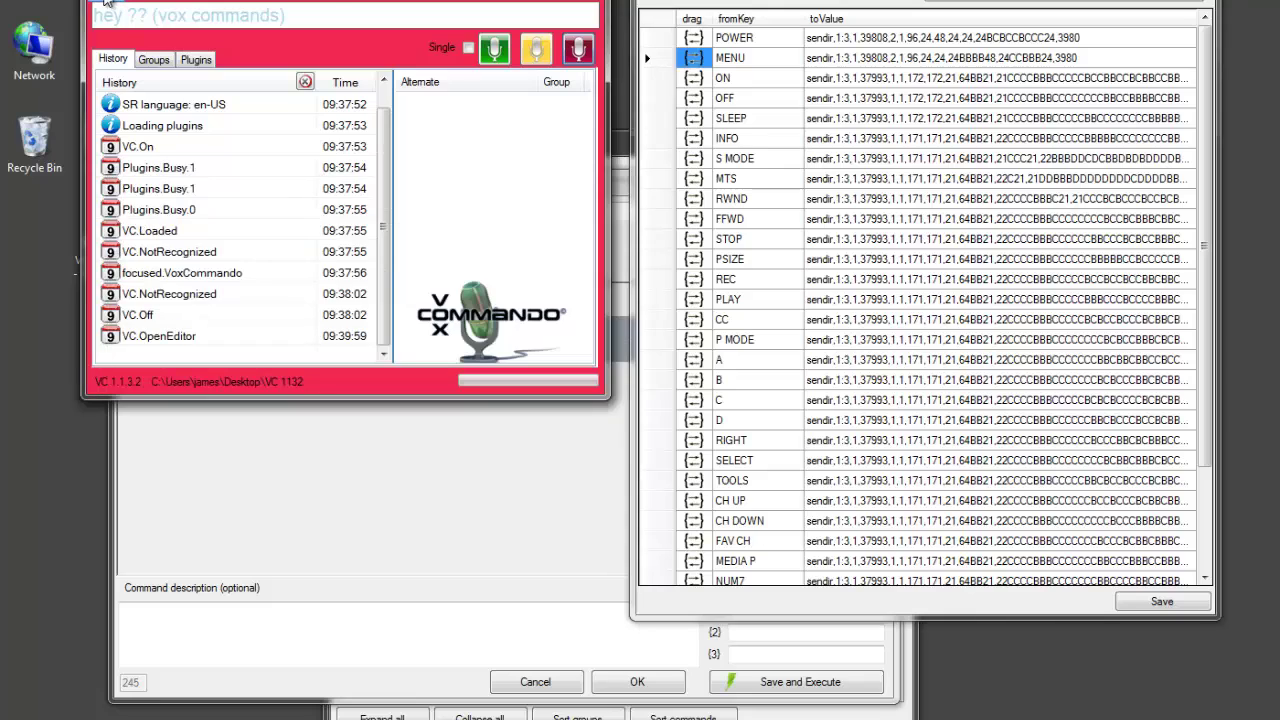
left_click(107, 5)
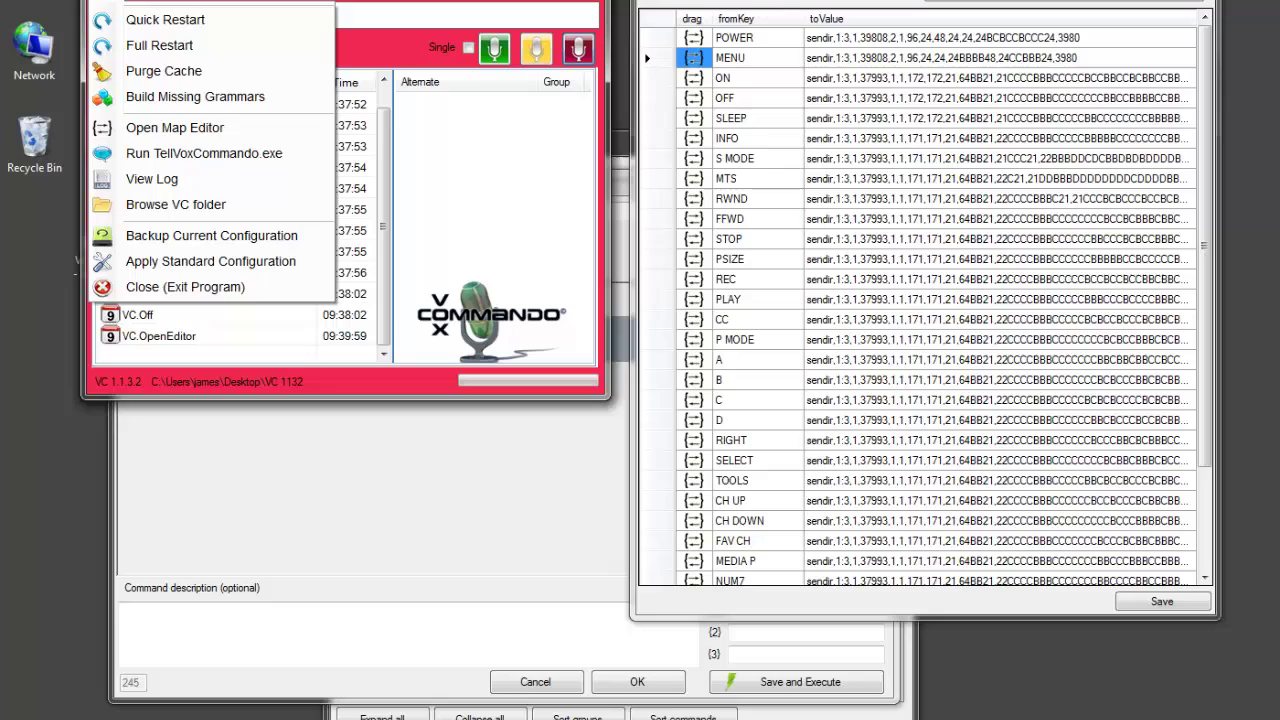
key("Escape")
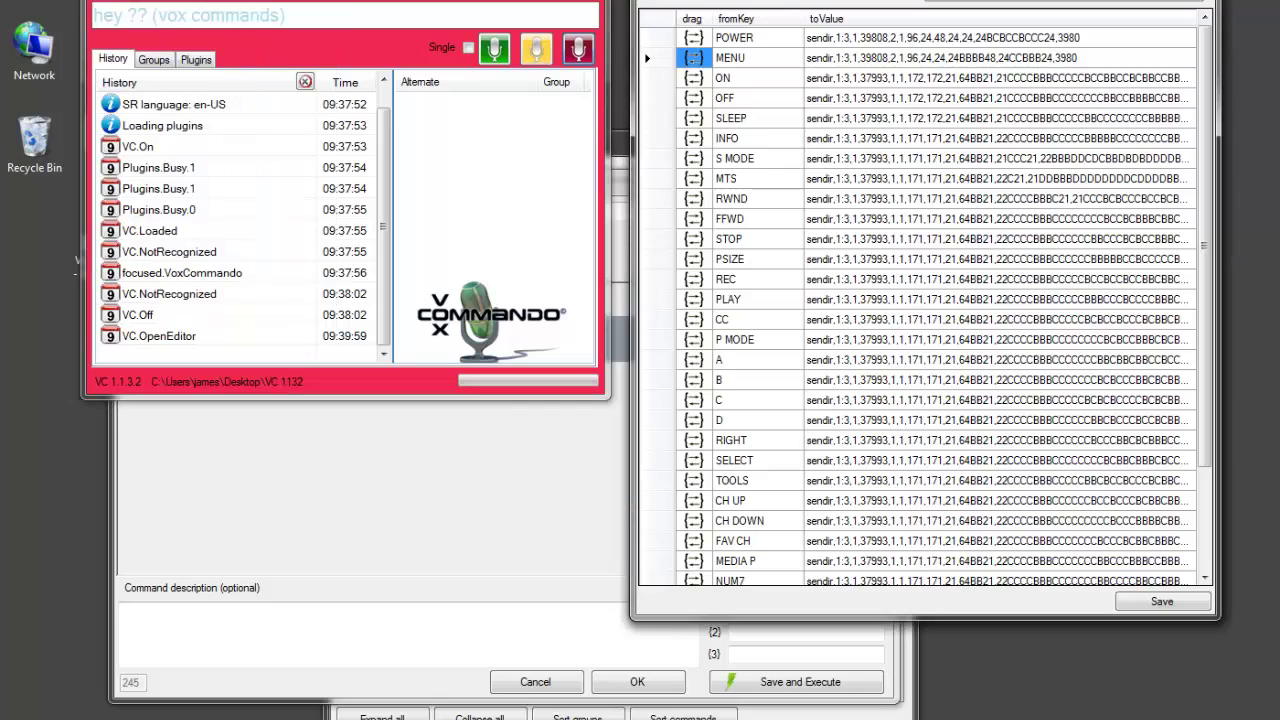
Add an OSD.ShowText action to the new command in the Logical Command Builder.
left_click(479, 497)
left_click(217, 340)
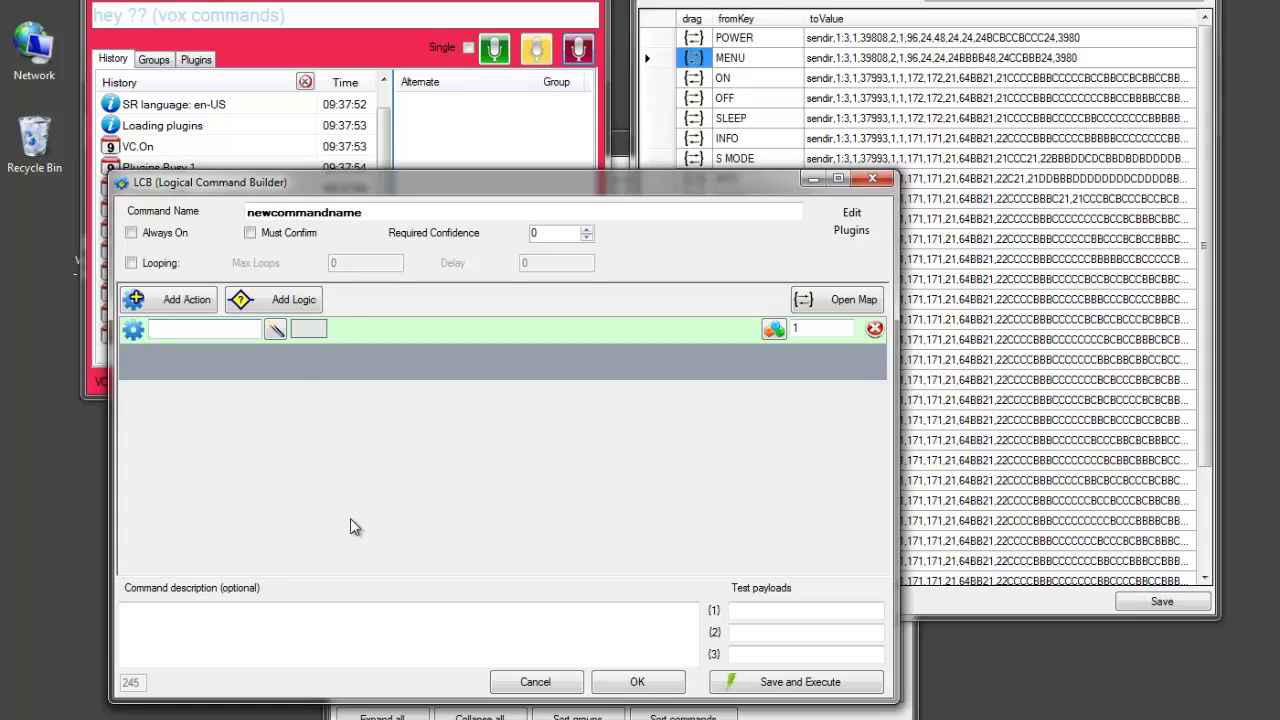
type("osd")
key("Down")
key("Down")
key("Down")
key("Down")
key("Down")
key("Down")
key("Down")
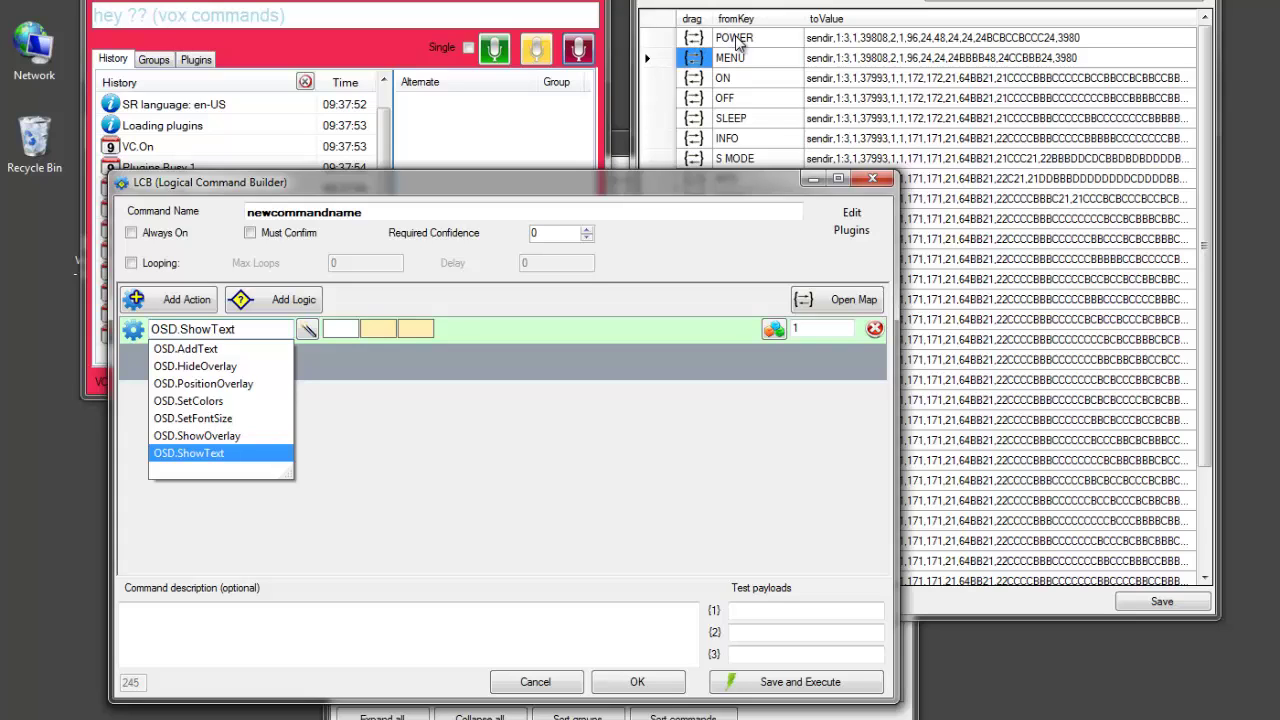
Insert the gcSam POWER map entry as the OSD.ShowText action's first parameter, moving the command tree window out of the way.
left_click_drag(693, 38, 355, 327)
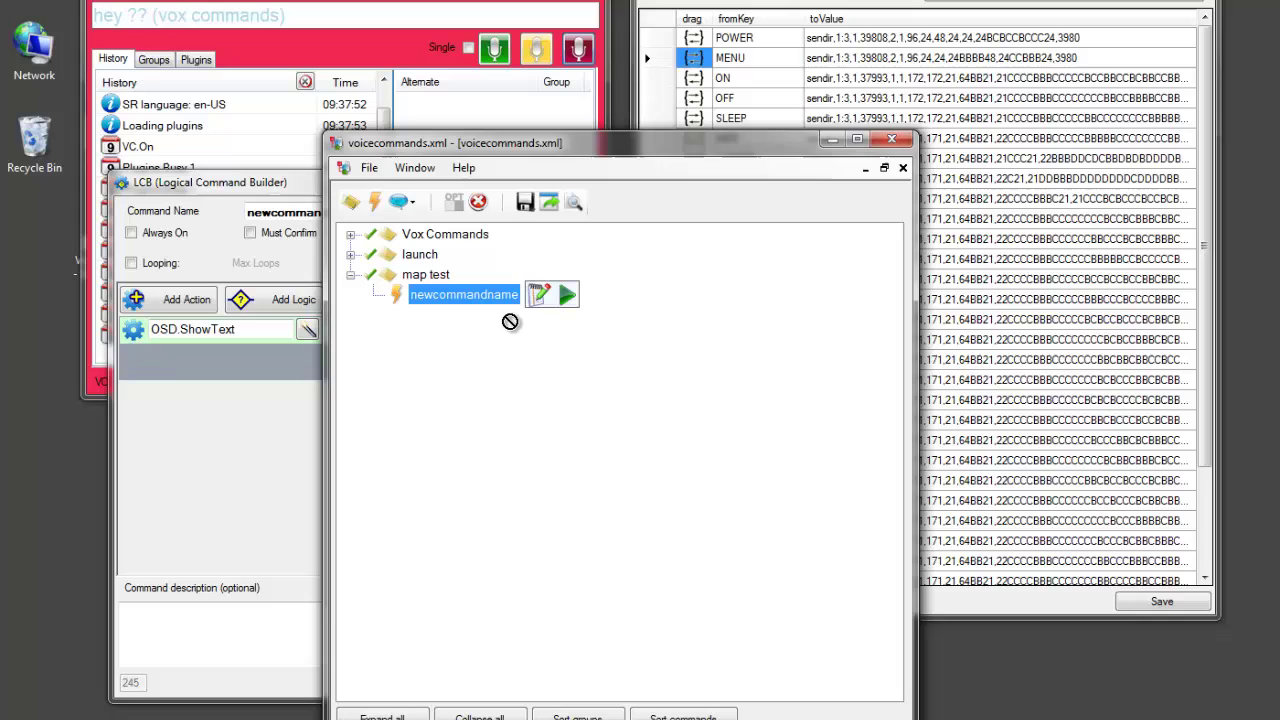
left_click_drag(675, 150, 873, 259)
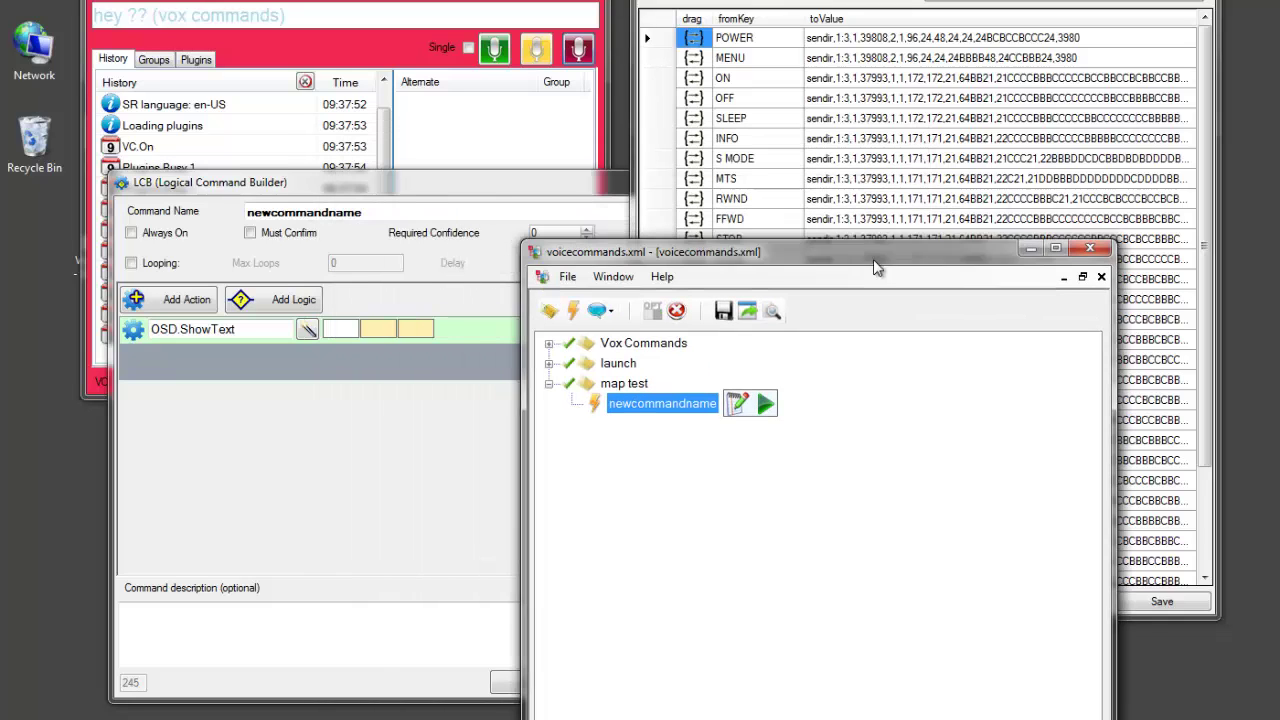
left_click_drag(694, 39, 341, 341)
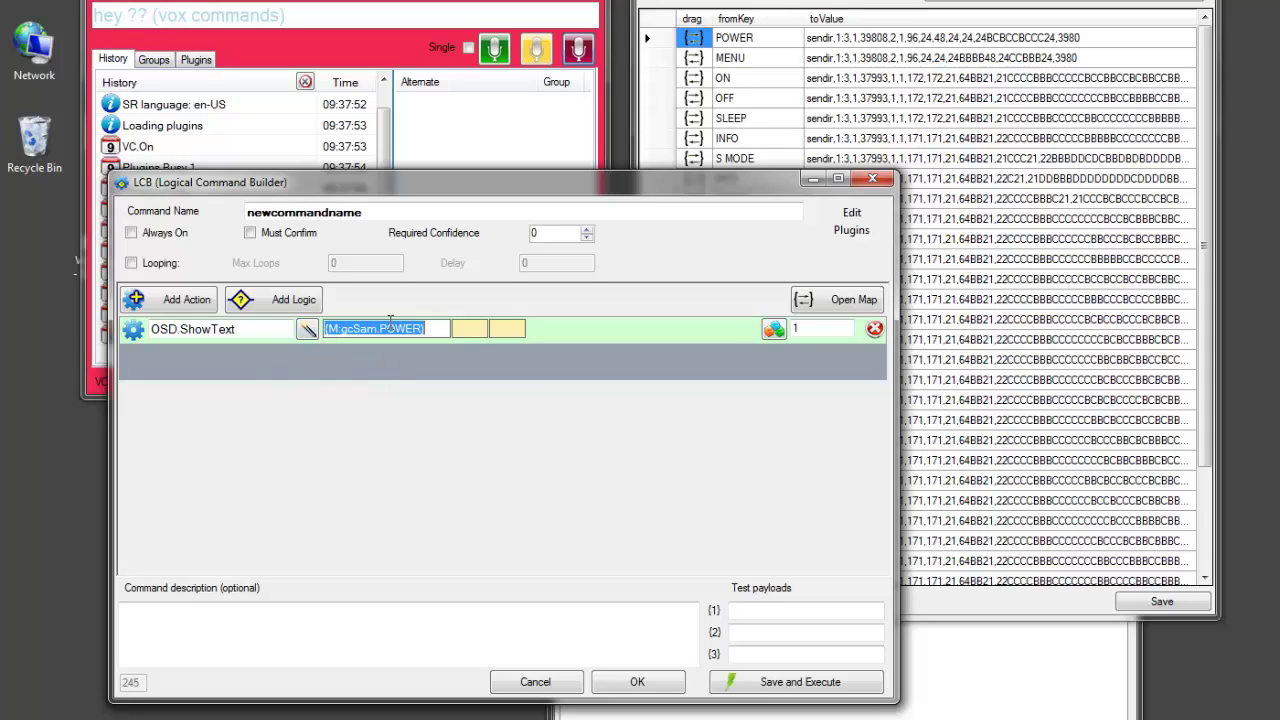
left_click(388, 328)
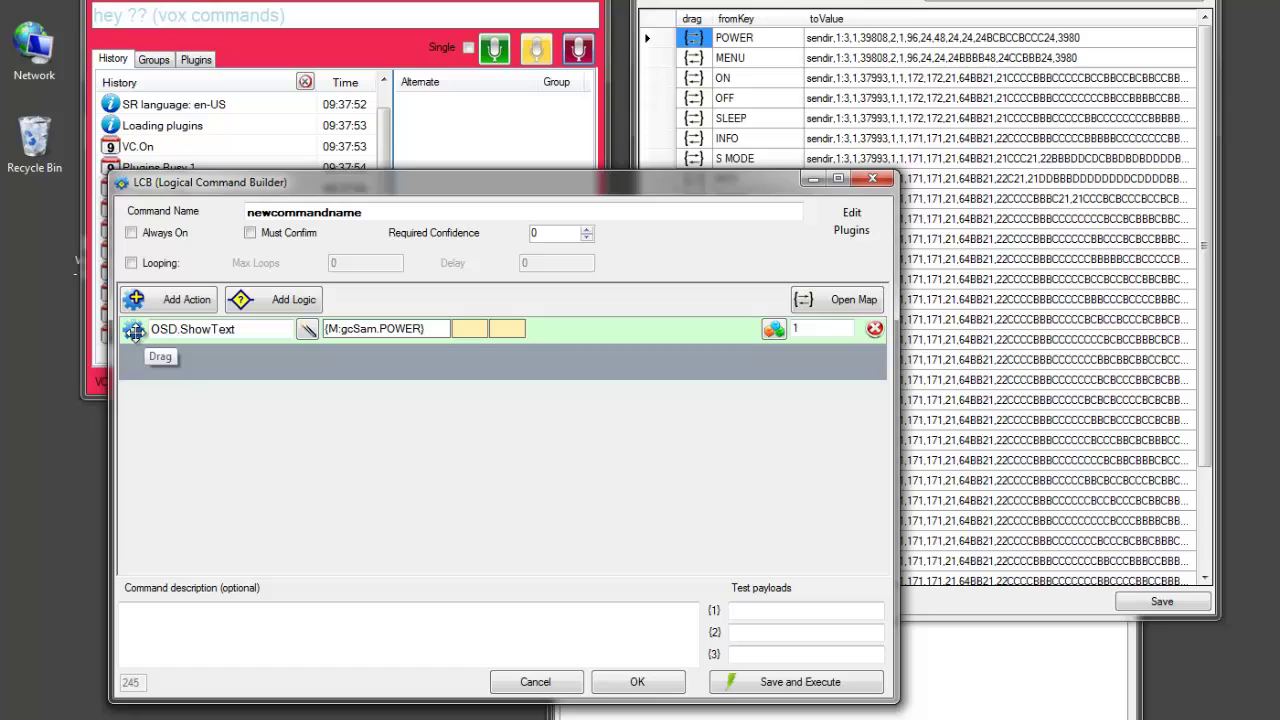
Duplicate the OSD.ShowText action and replace the copy's first parameter with the gcSam MENU map entry.
left_click_drag(133, 331, 140, 362)
key("Tab")
key("Tab")
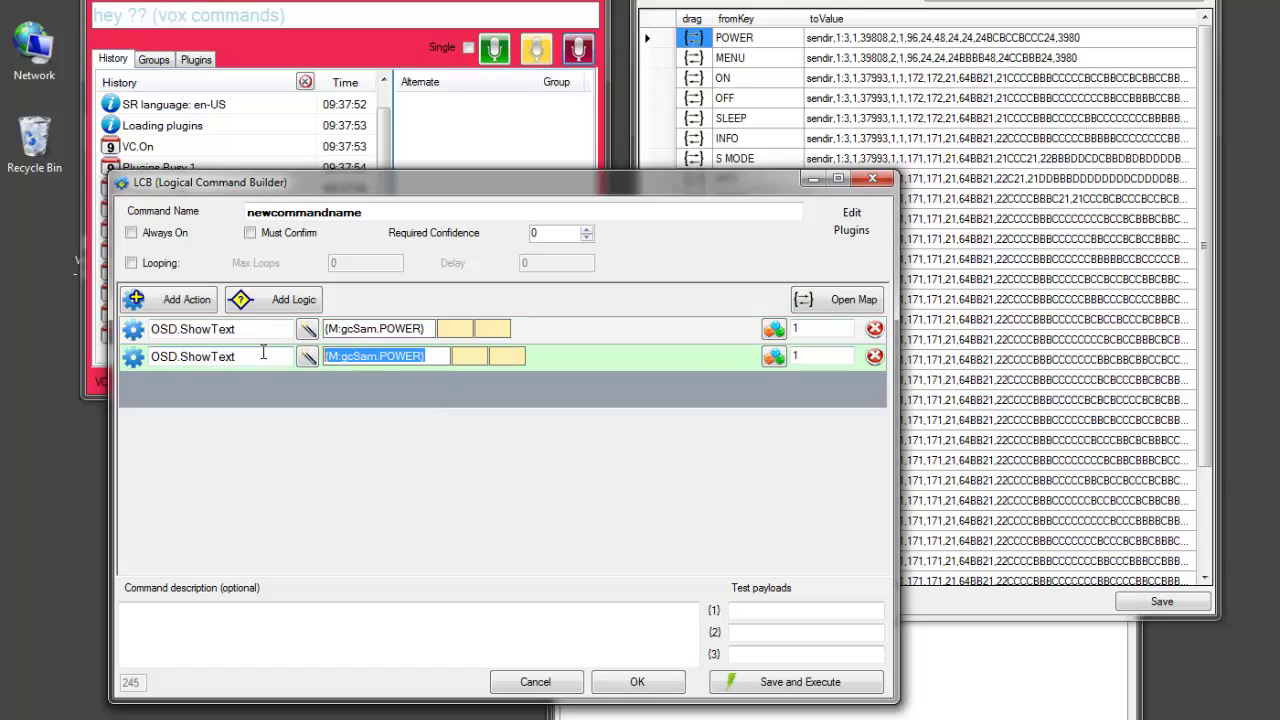
key("Delete")
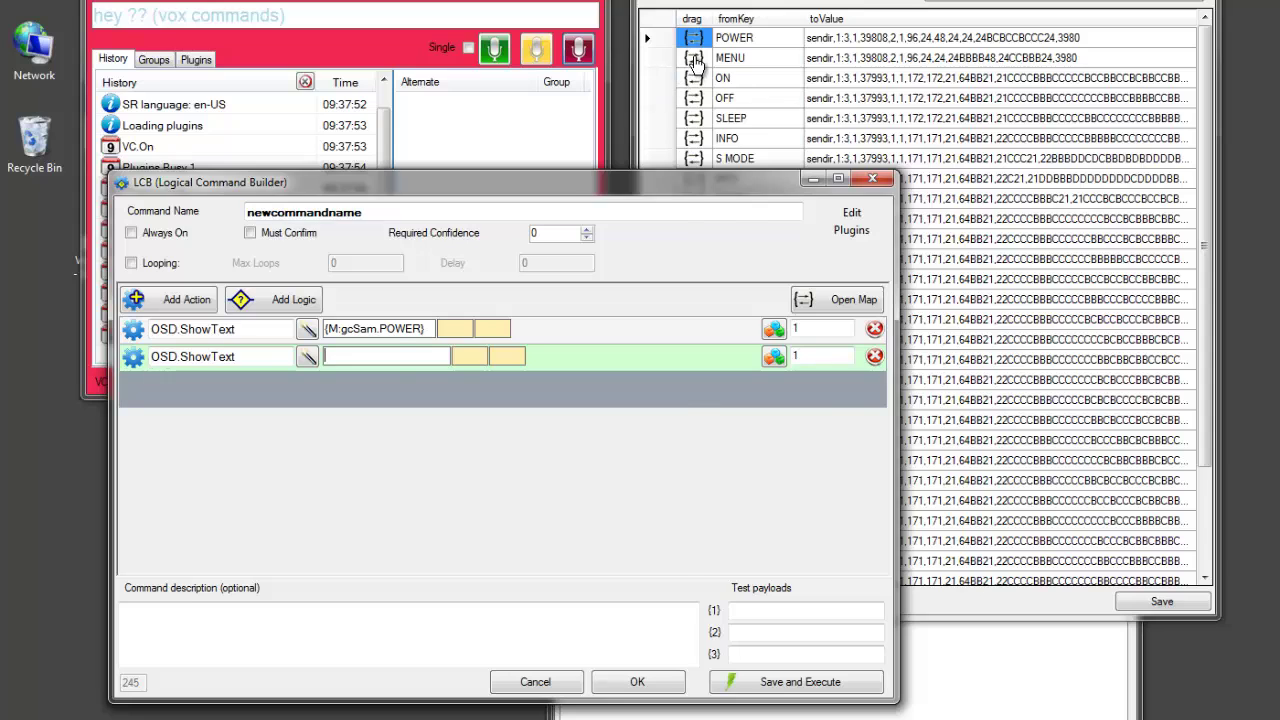
left_click_drag(692, 42, 343, 353)
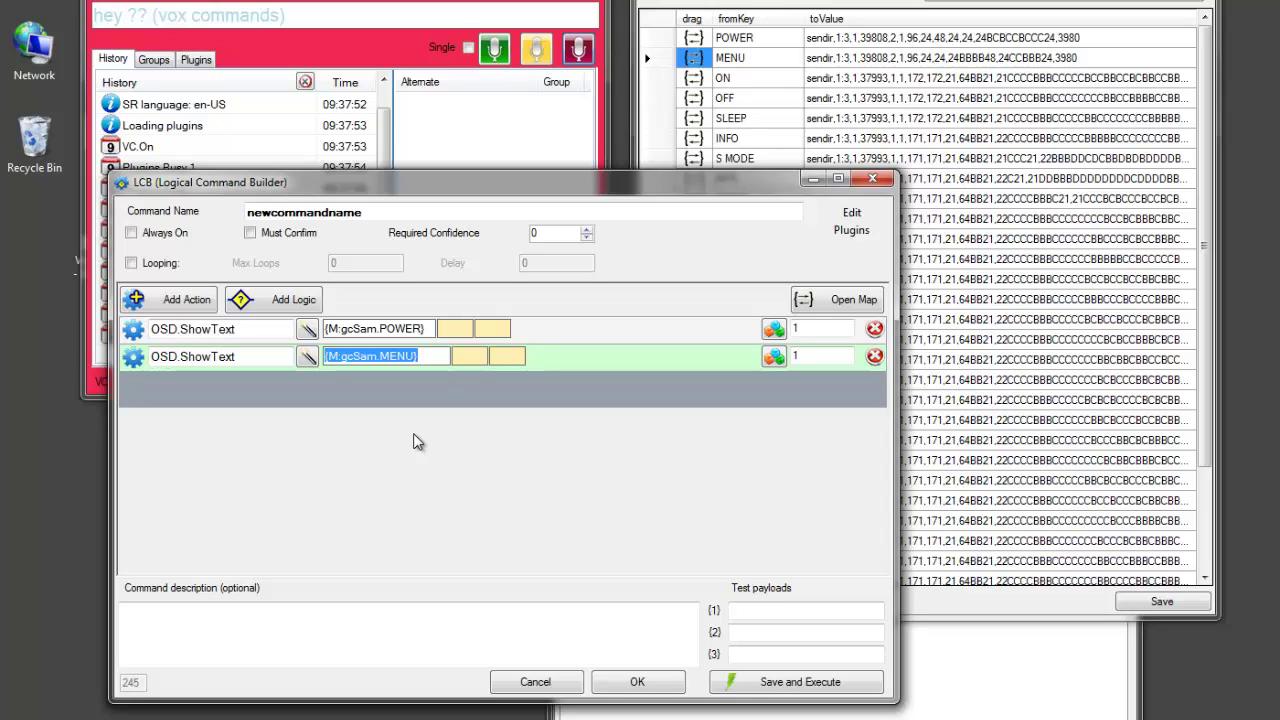
Remove the second OSD.ShowText action containing the gcSam MENU entry, and save and execute the command.
left_click(875, 356)
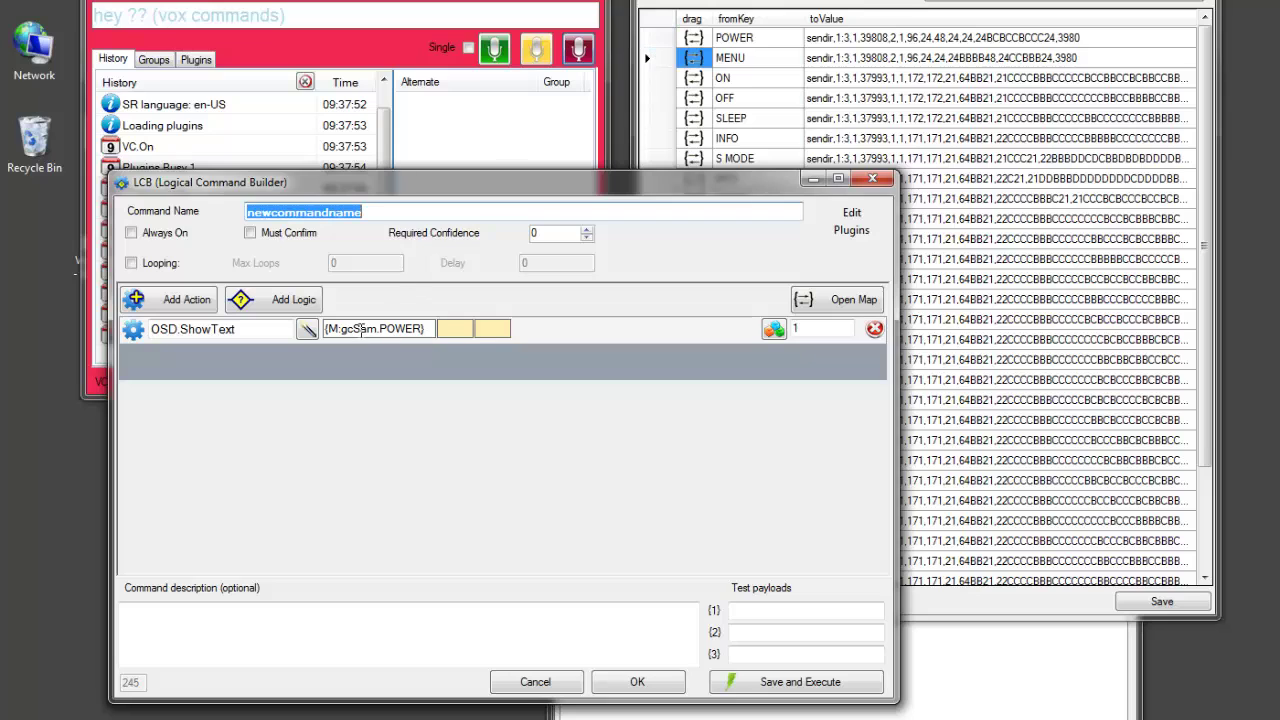
left_click(820, 40)
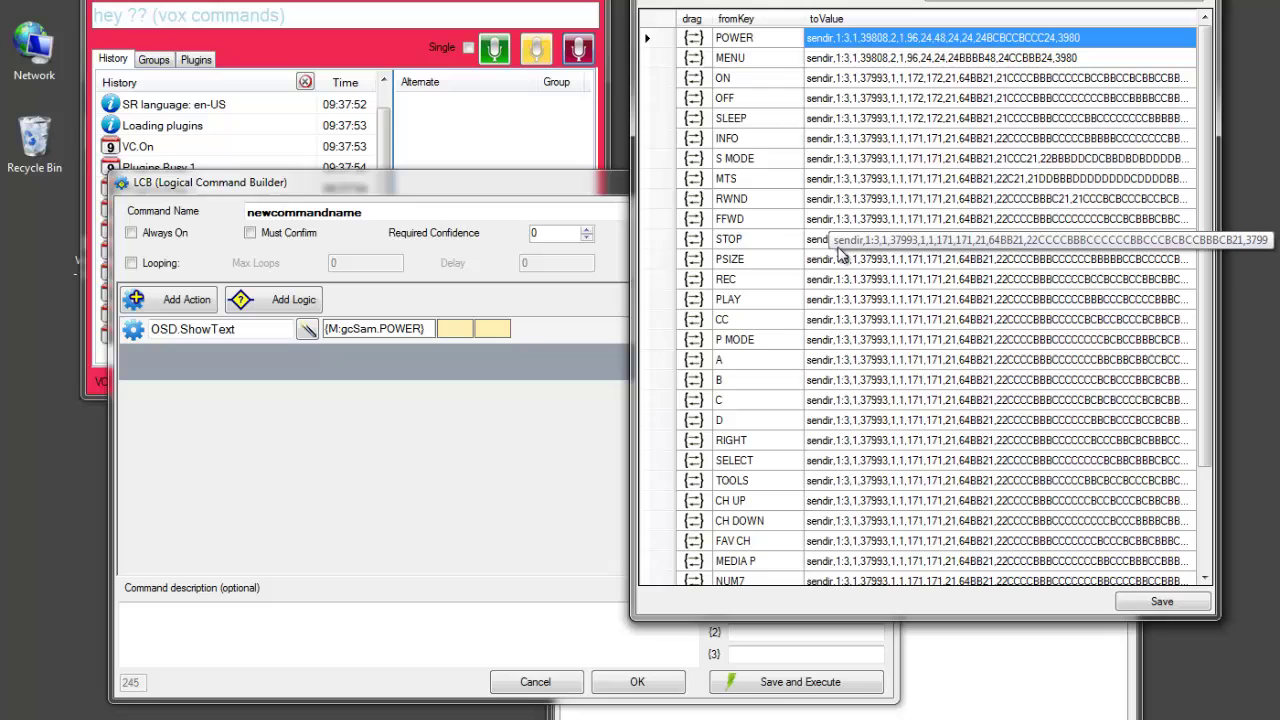
left_click(800, 684)
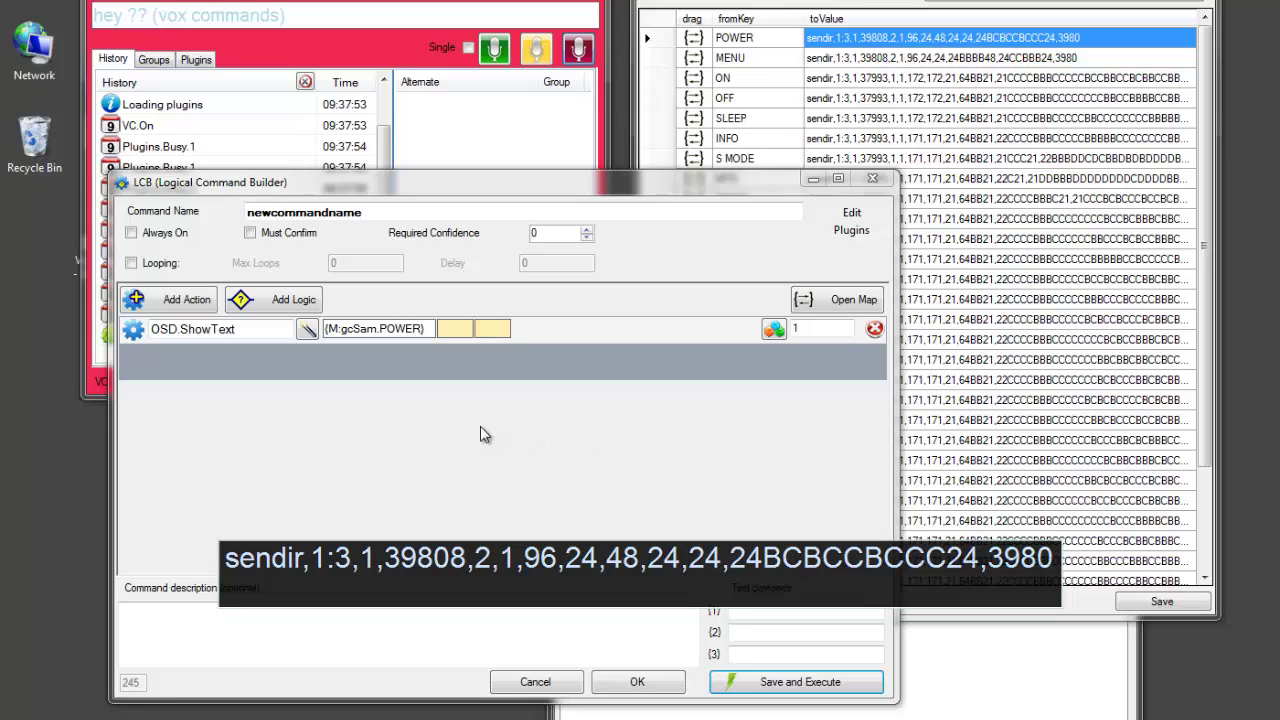
left_click(429, 328)
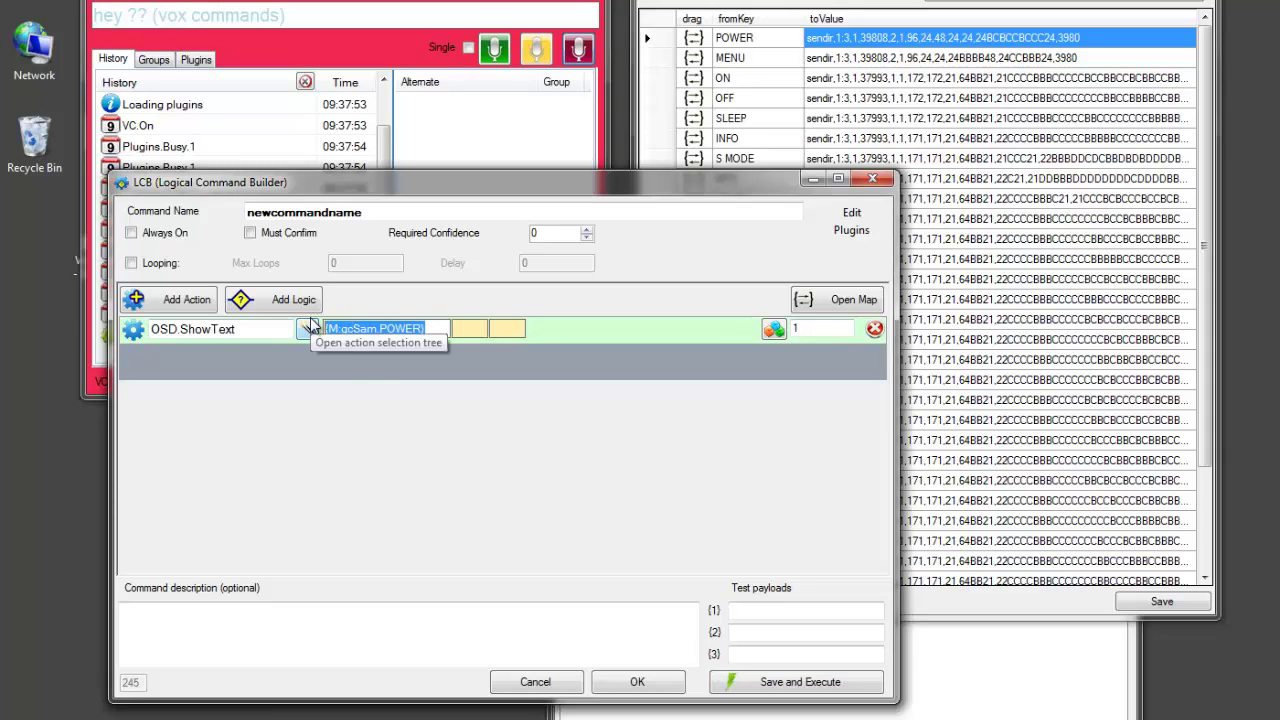
left_click(374, 365)
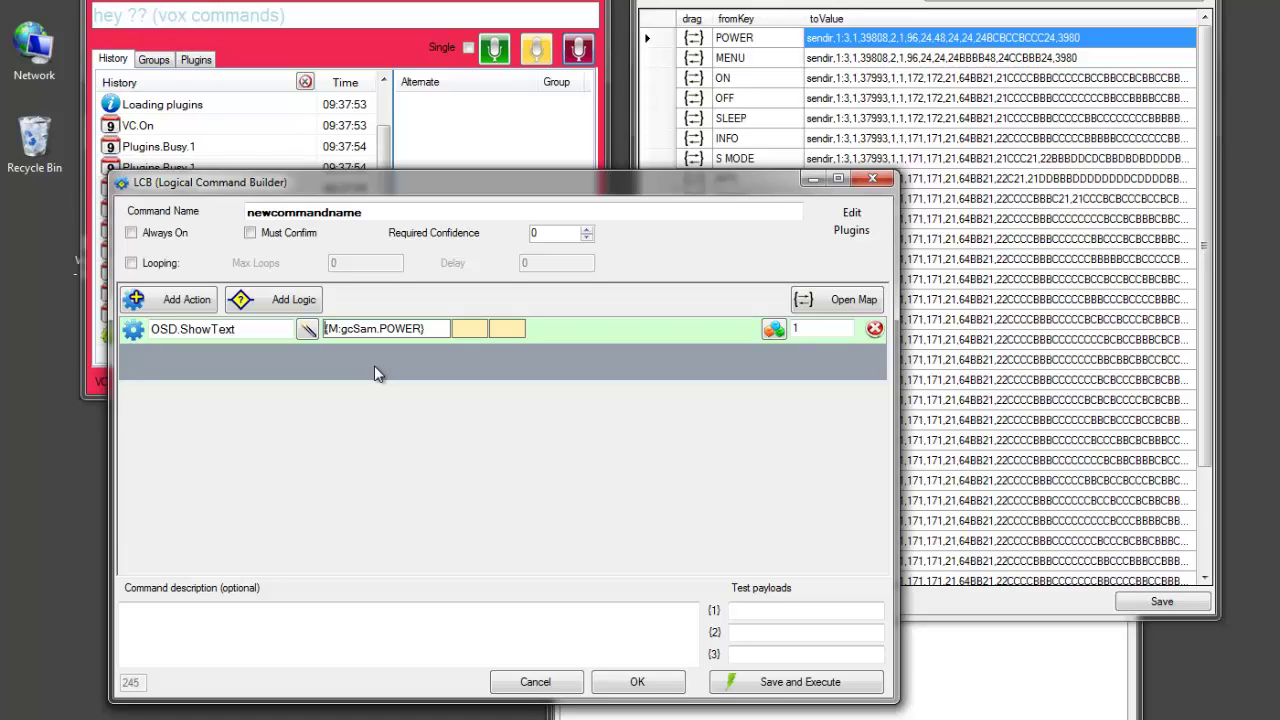
type("http")
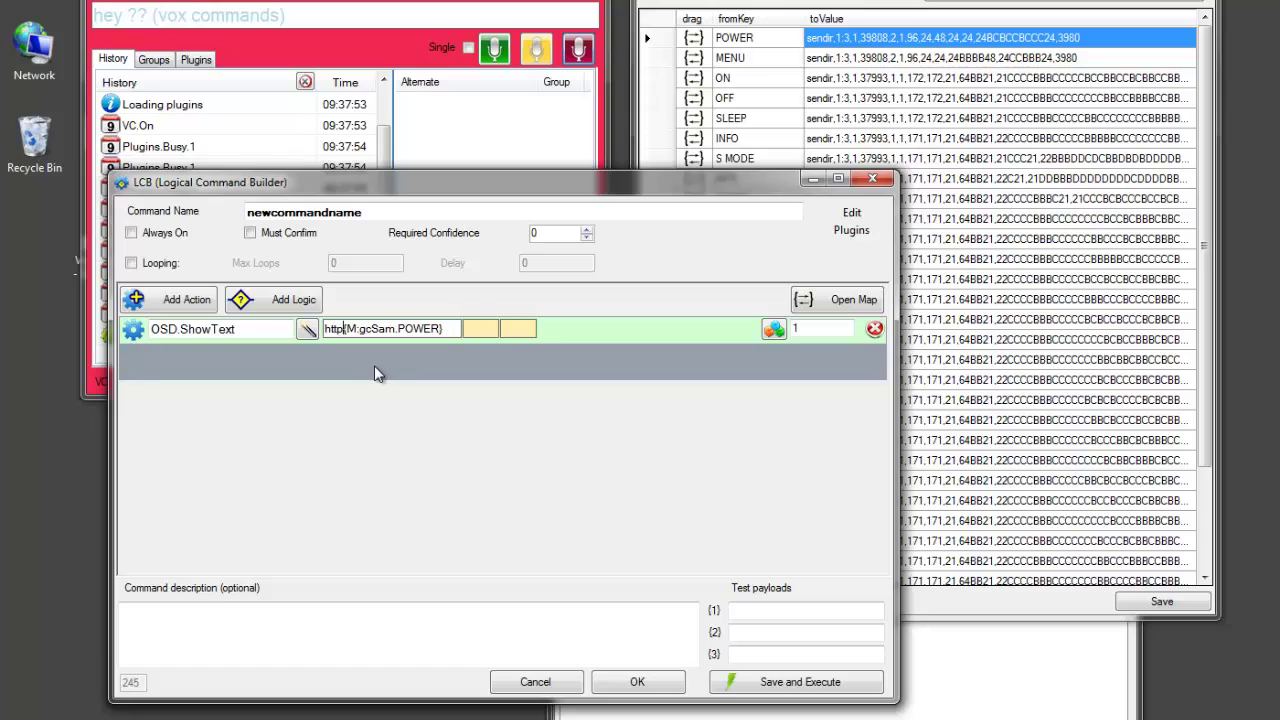
type("://")
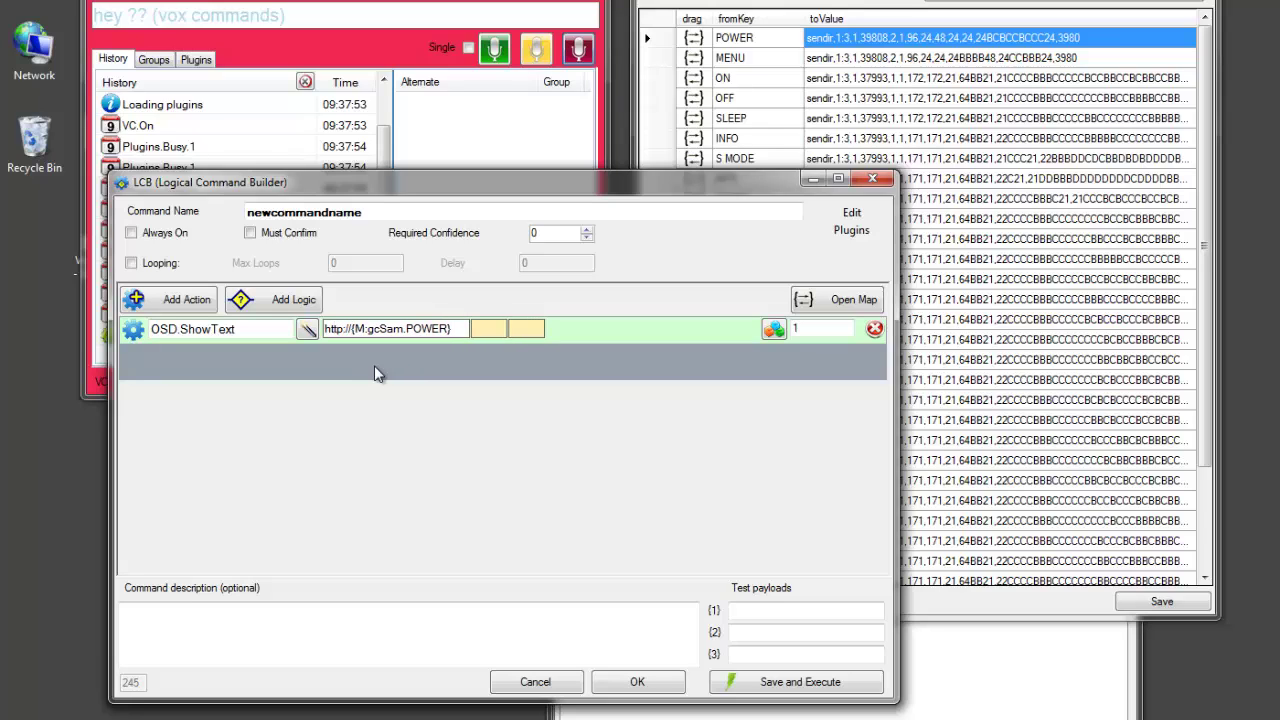
left_click(778, 683)
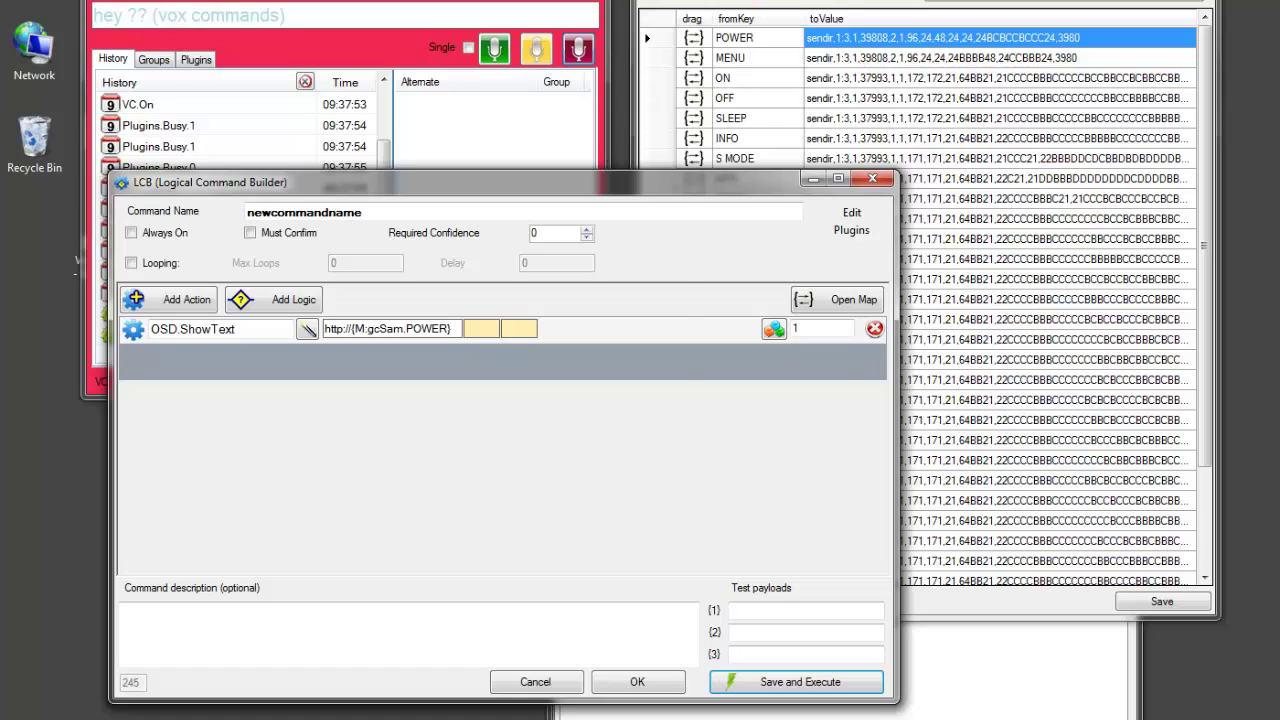
Bring the Map Editor into view and create a new map table named TEST.
left_click_drag(790, 2, 555, 17)
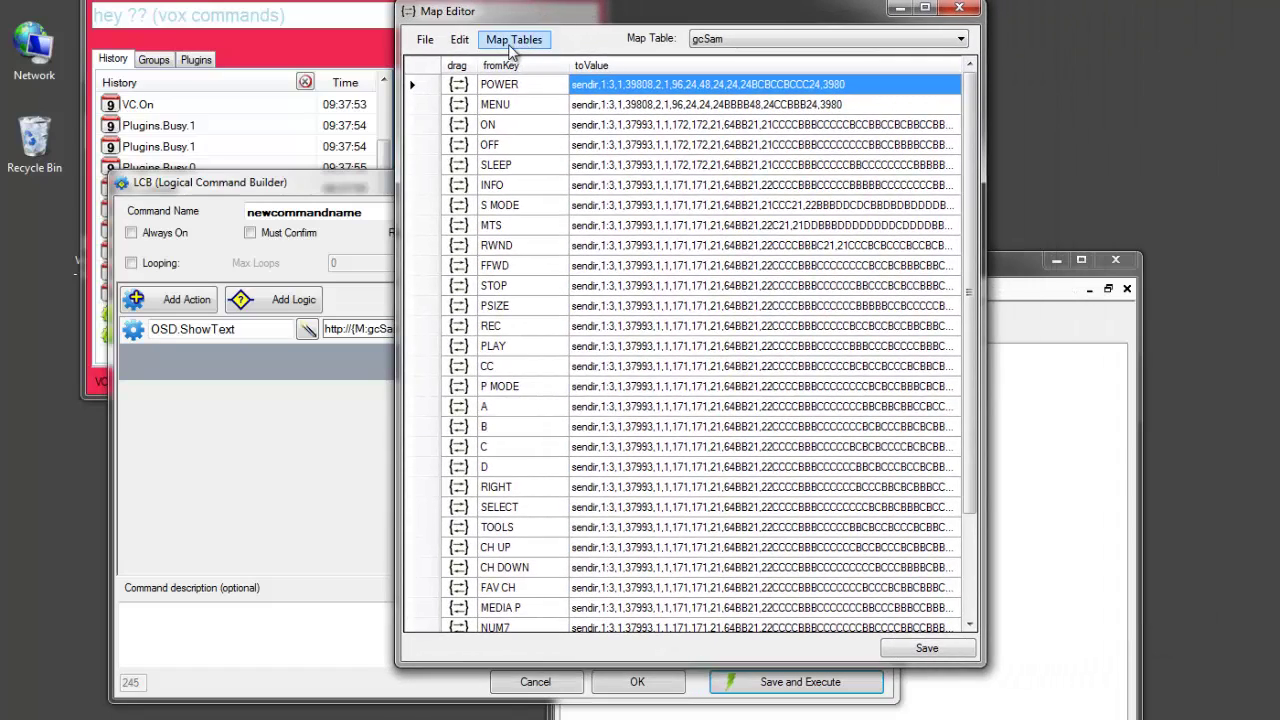
left_click(514, 40)
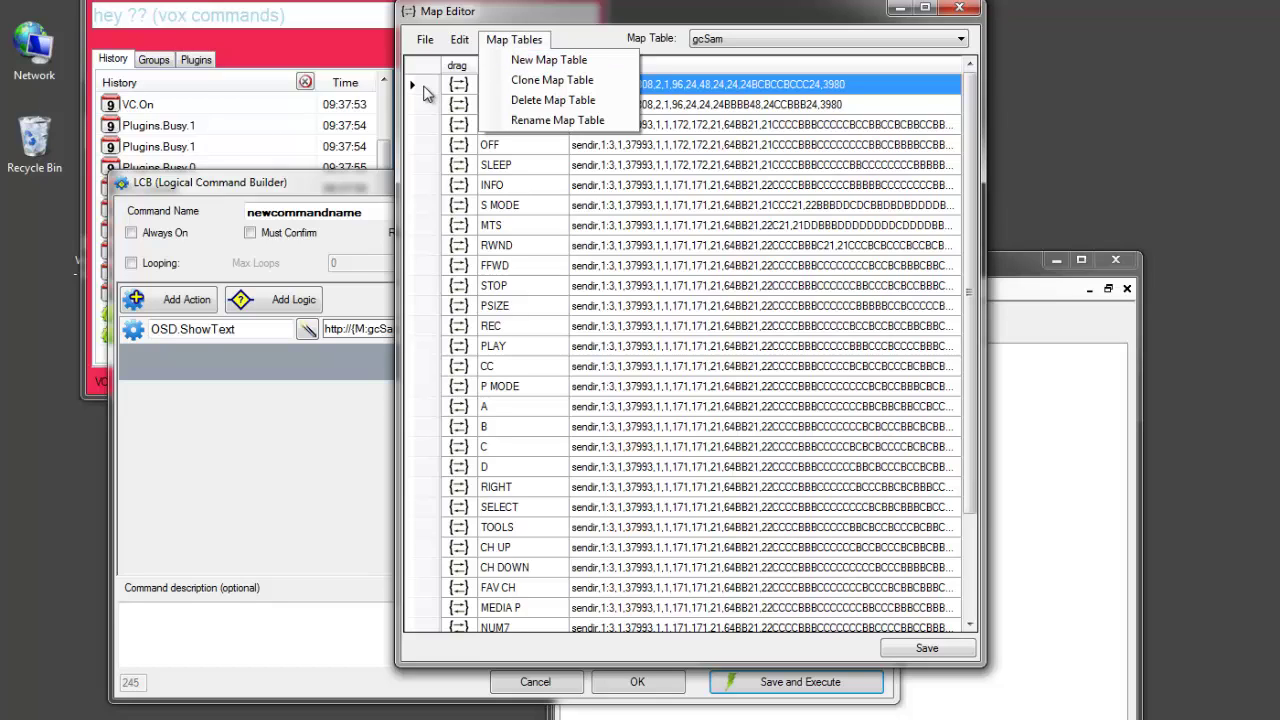
mouse_move(440, 42)
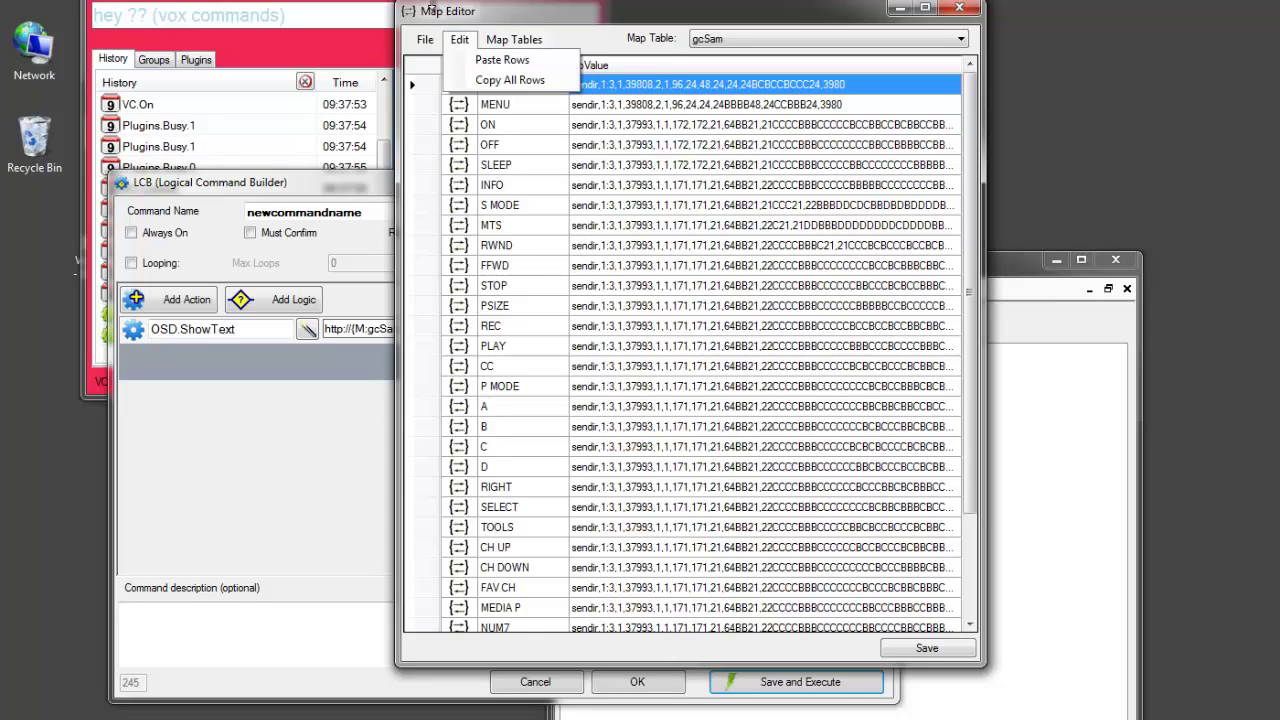
mouse_move(495, 38)
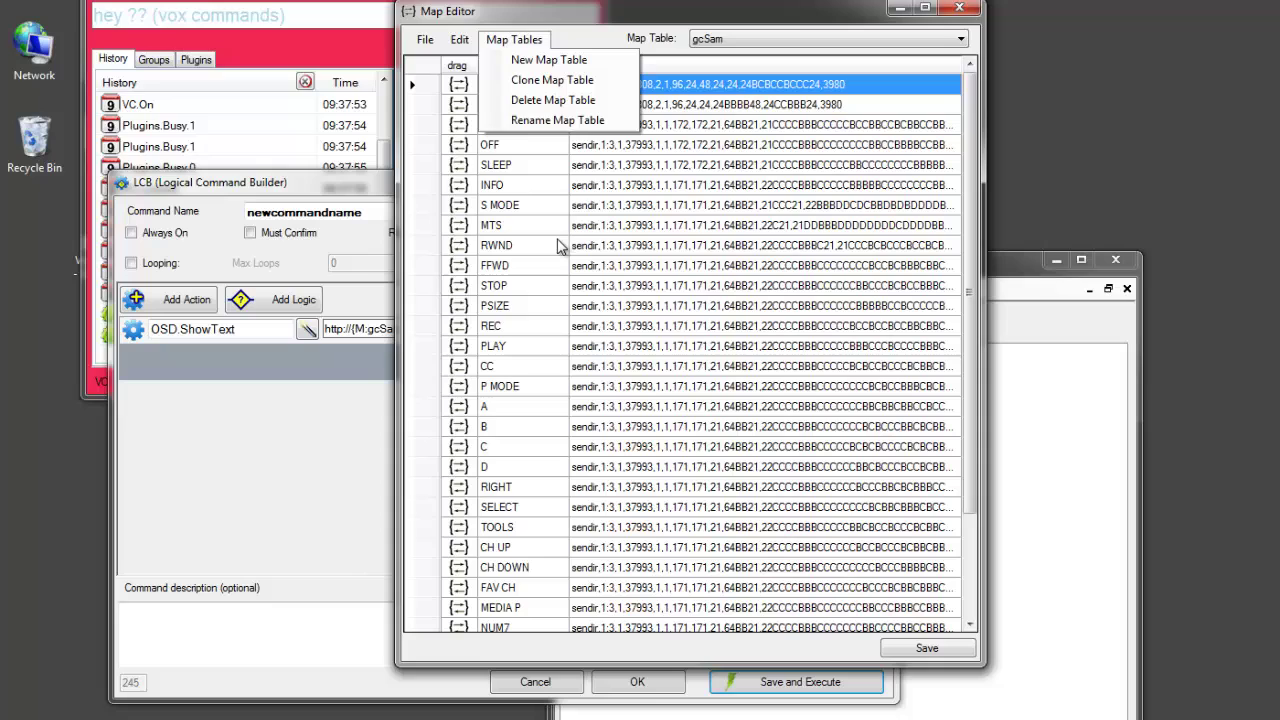
left_click(544, 62)
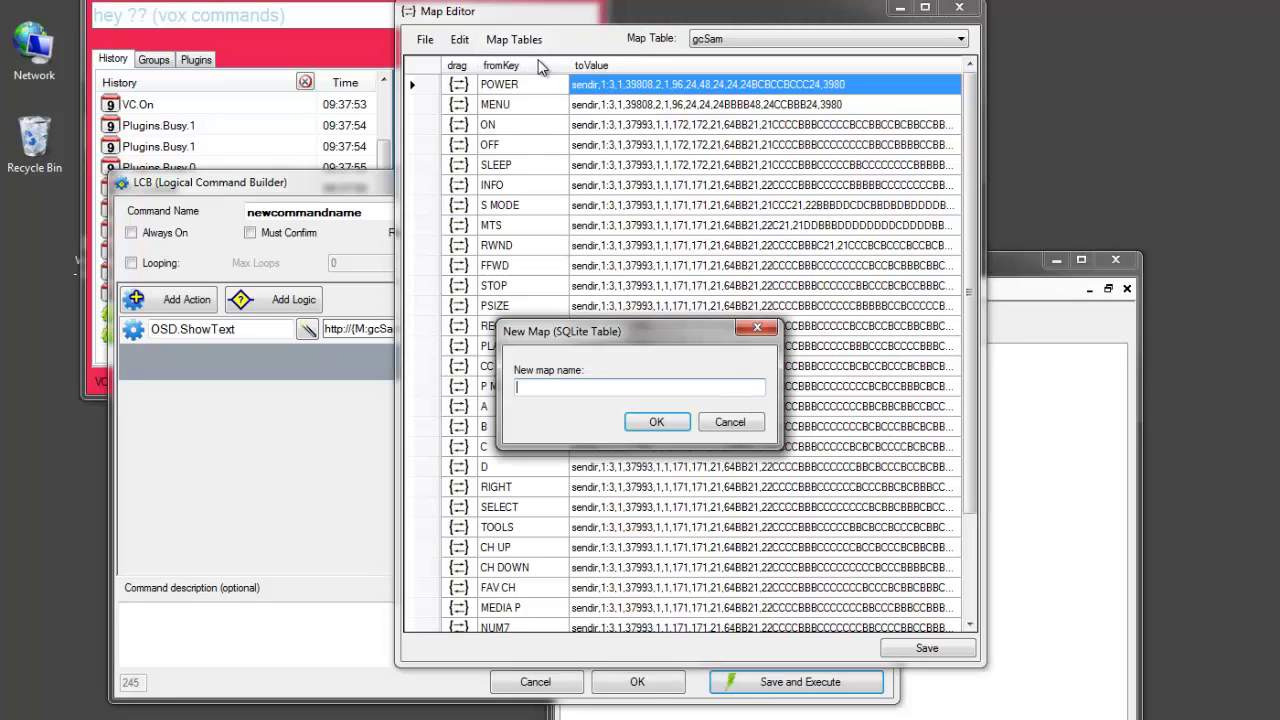
type("TEST")
key("Return")
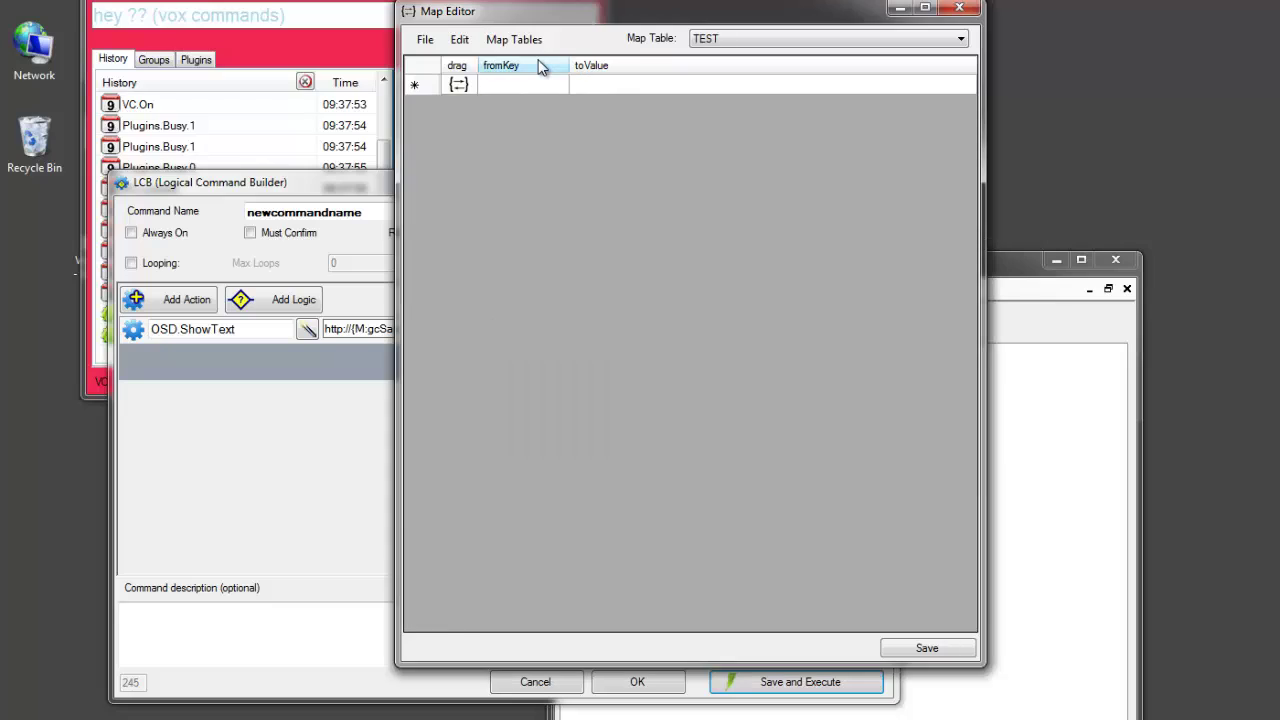
Add two entries to the TEST map: Kitchen with value 1 and Office with value 2.
left_click(532, 88)
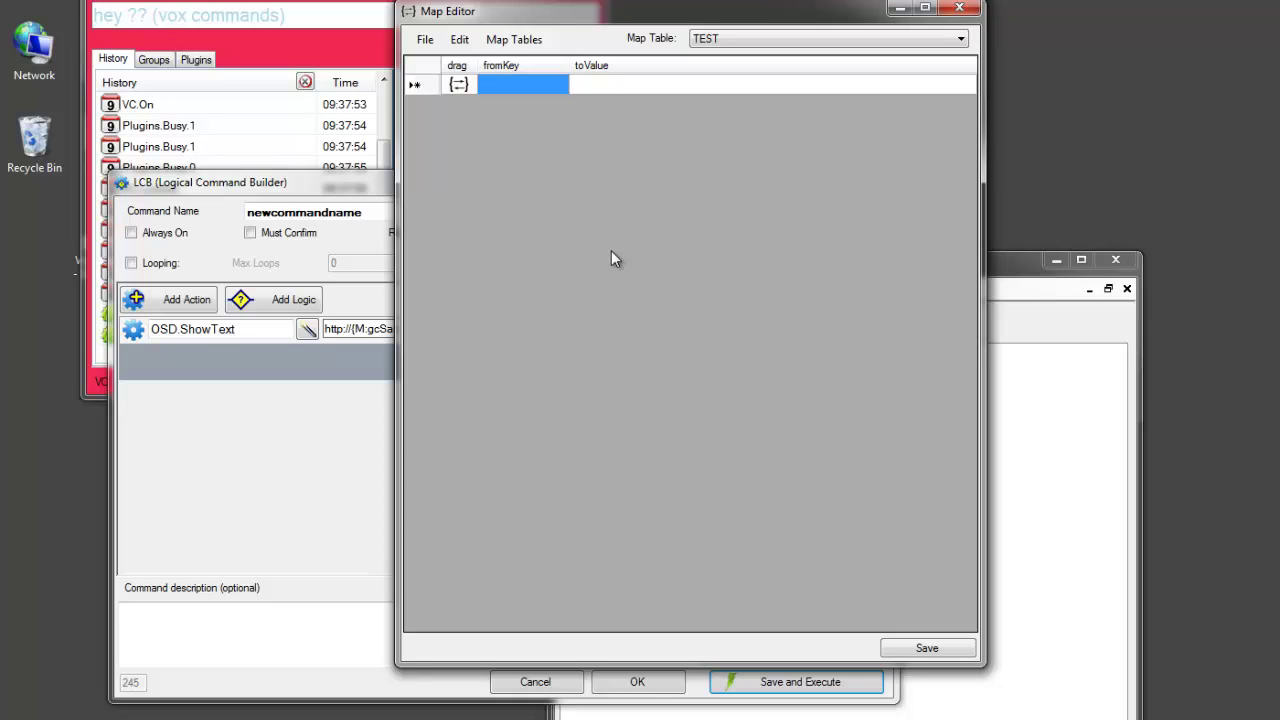
type("Kitchen")
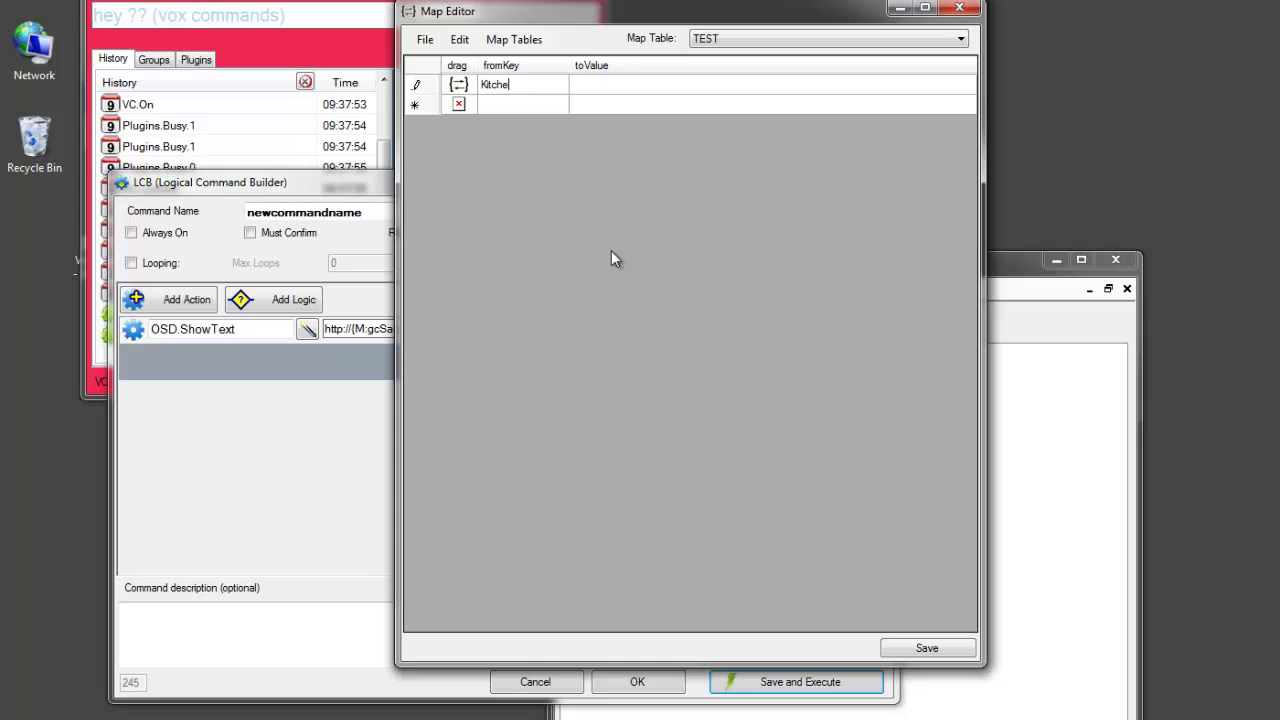
key("Tab")
type("1")
key("Tab")
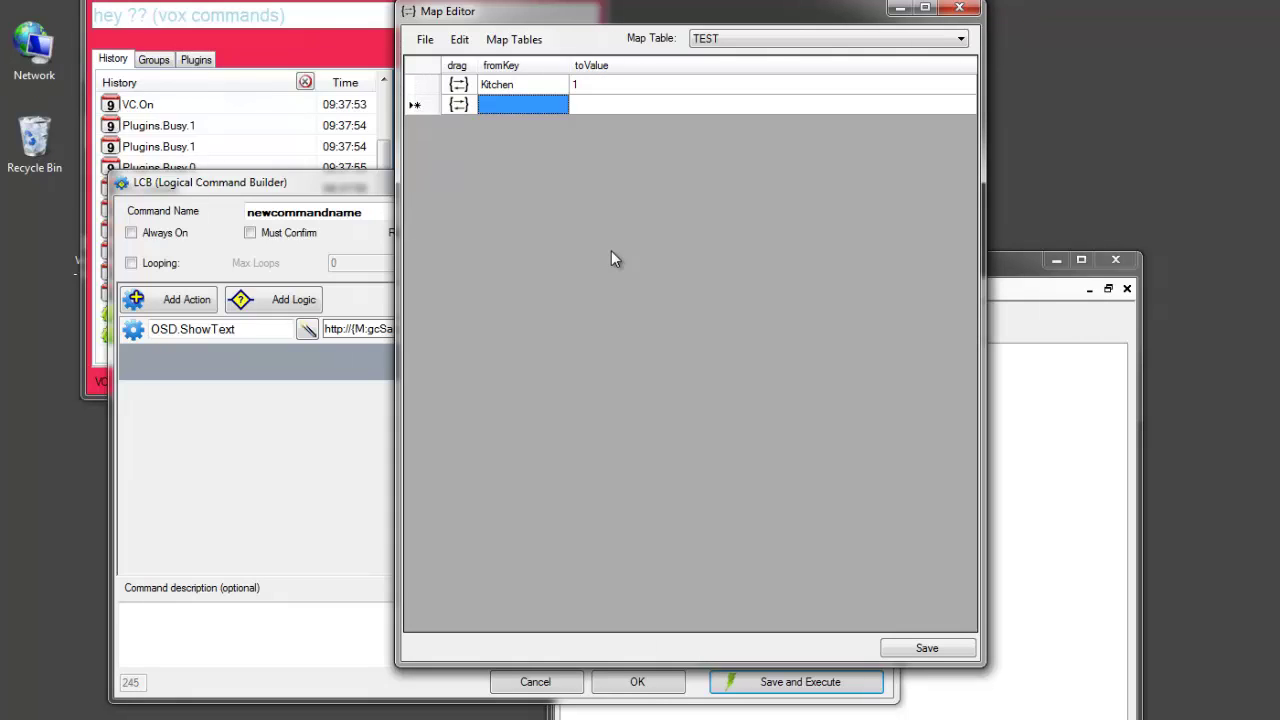
type("Office")
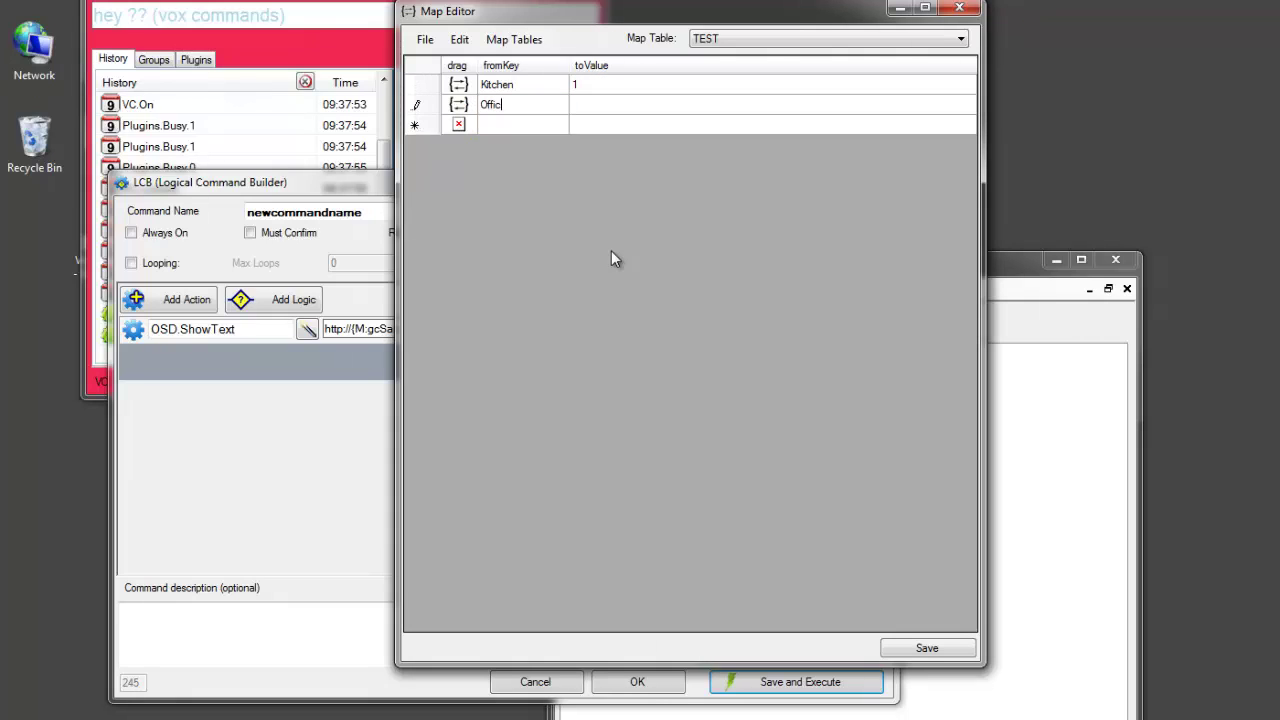
key("Tab")
type("2")
key("Tab")
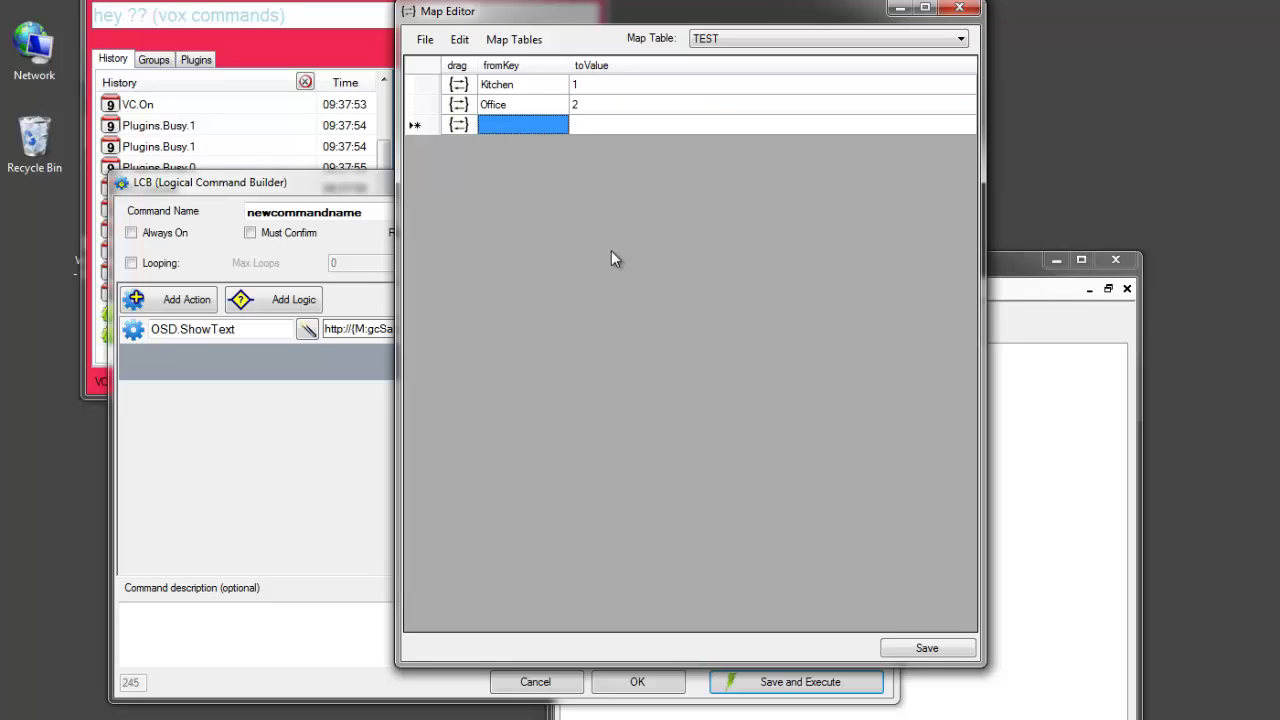
Add a Living Room entry with value 3 to the TEST map and save the map.
type("Livin")
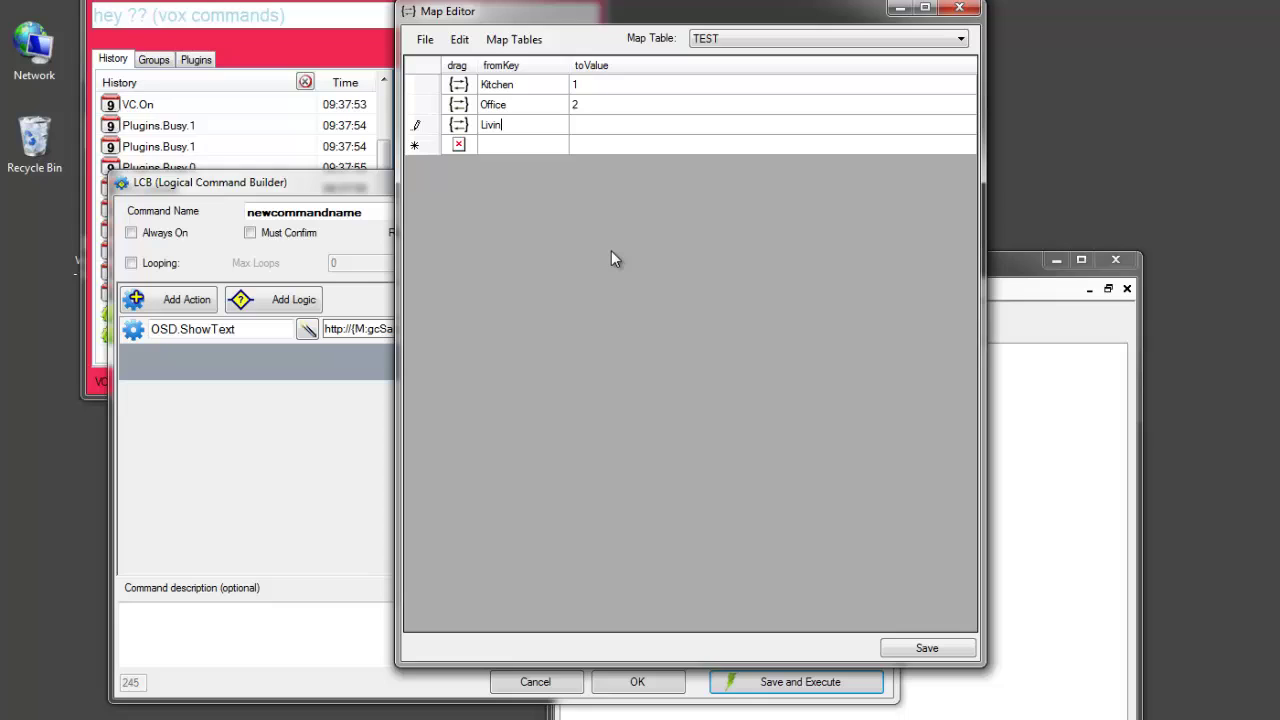
type("g Room")
key("Tab")
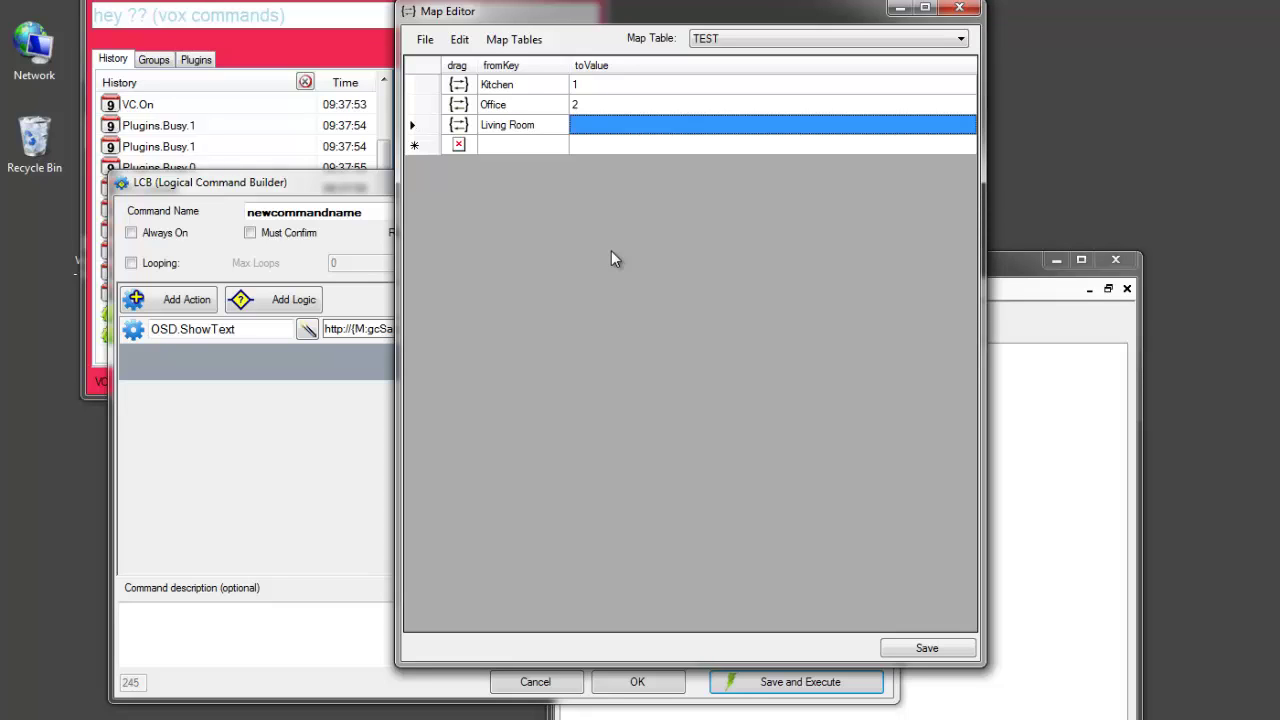
type("3")
key("Tab")
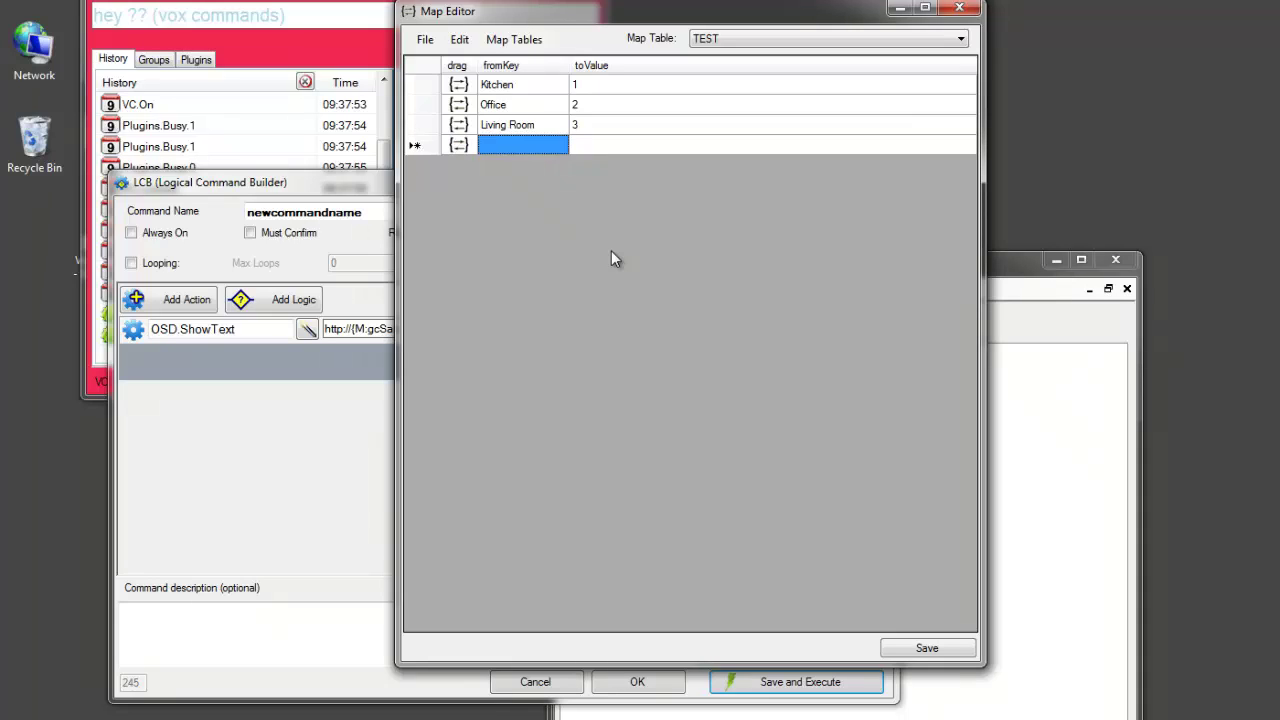
left_click(925, 648)
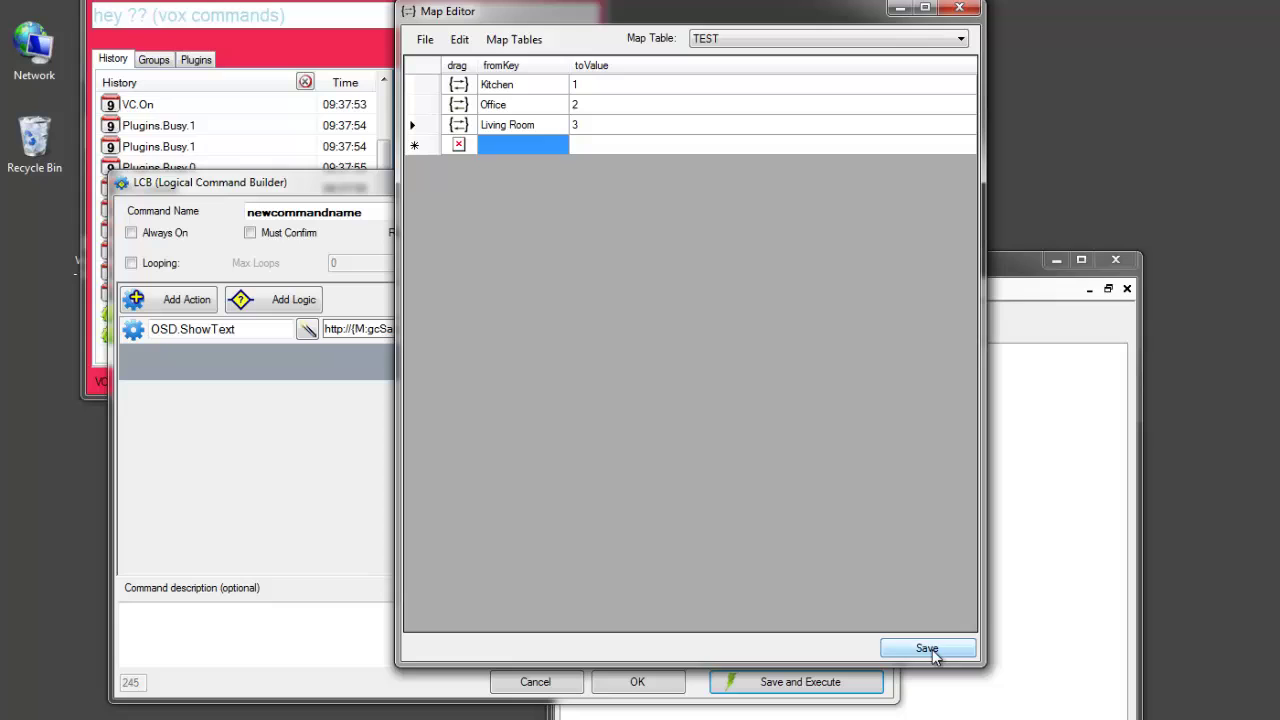
Replace the OSD.ShowText action's first parameter with the Living Room entry from the TEST map.
left_click(307, 365)
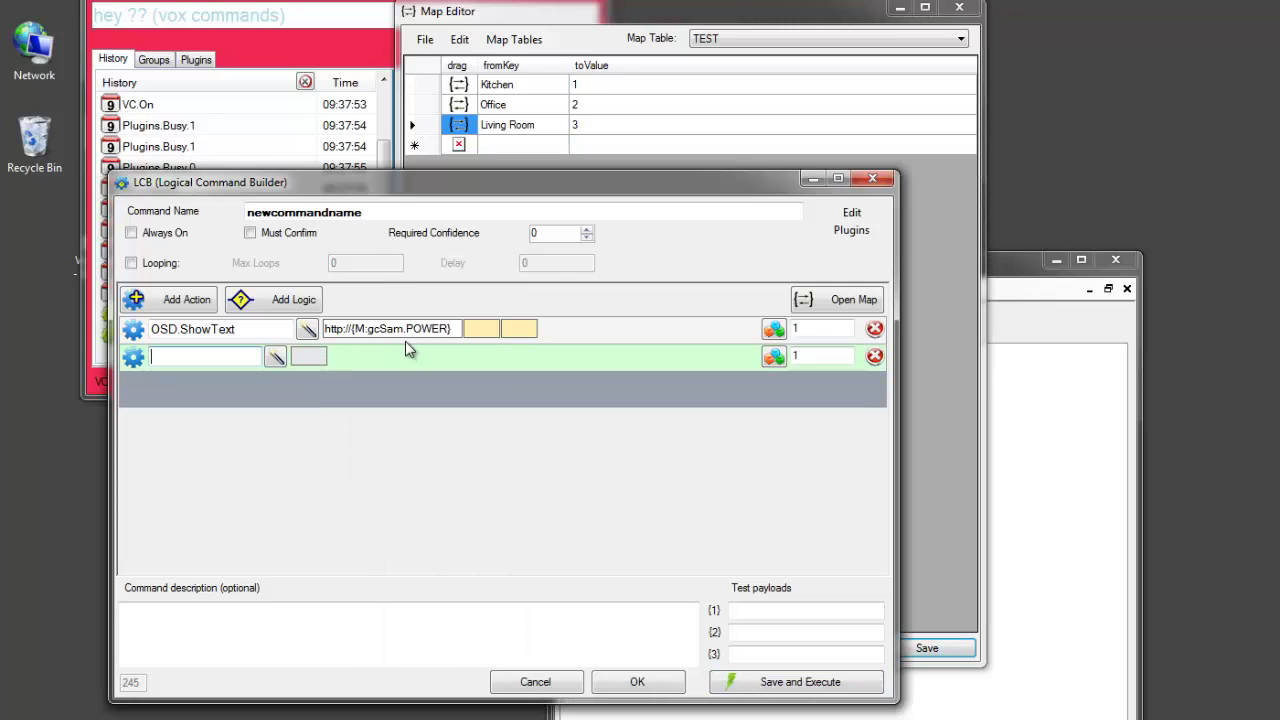
left_click_drag(452, 328, 301, 316)
key("Delete")
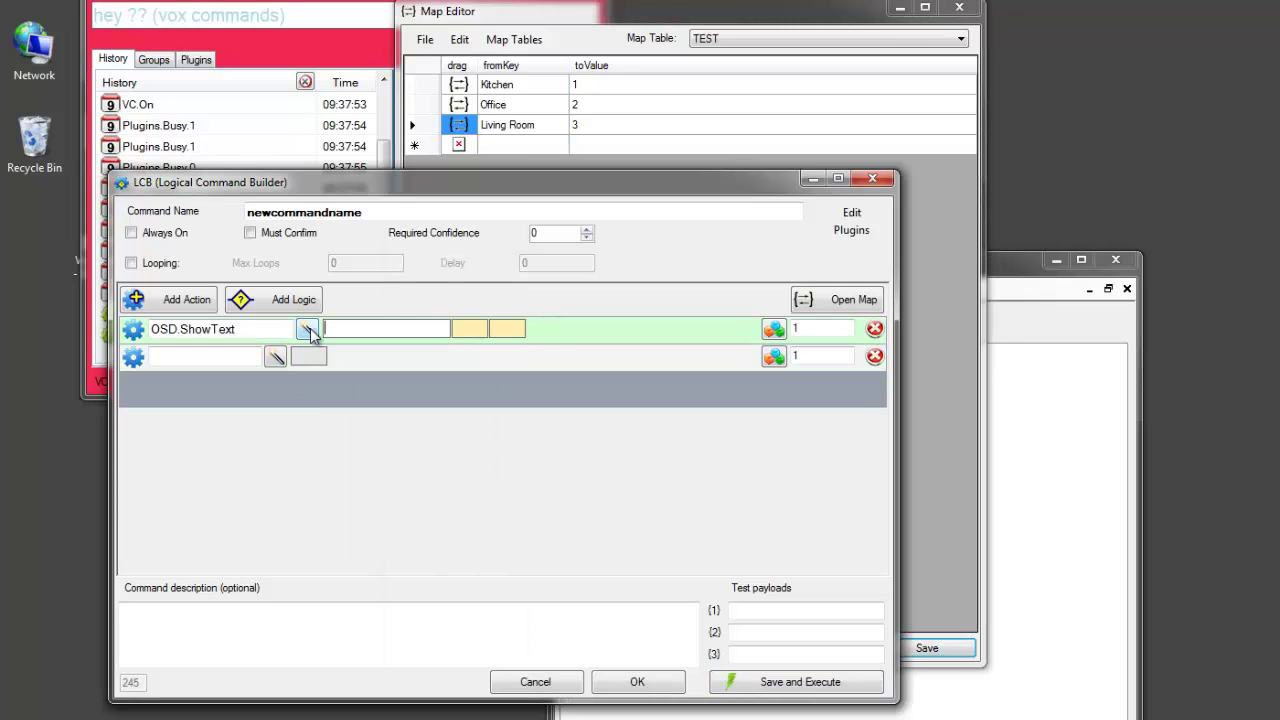
left_click(928, 648)
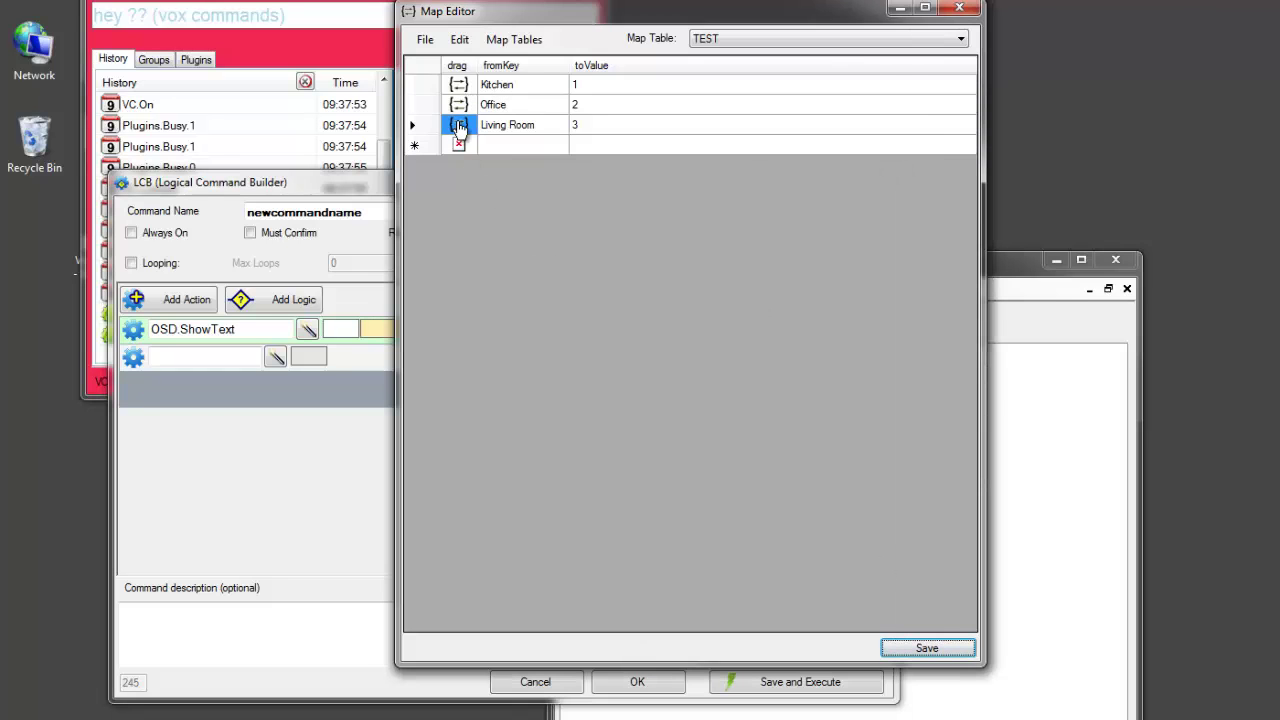
left_click_drag(458, 130, 337, 332)
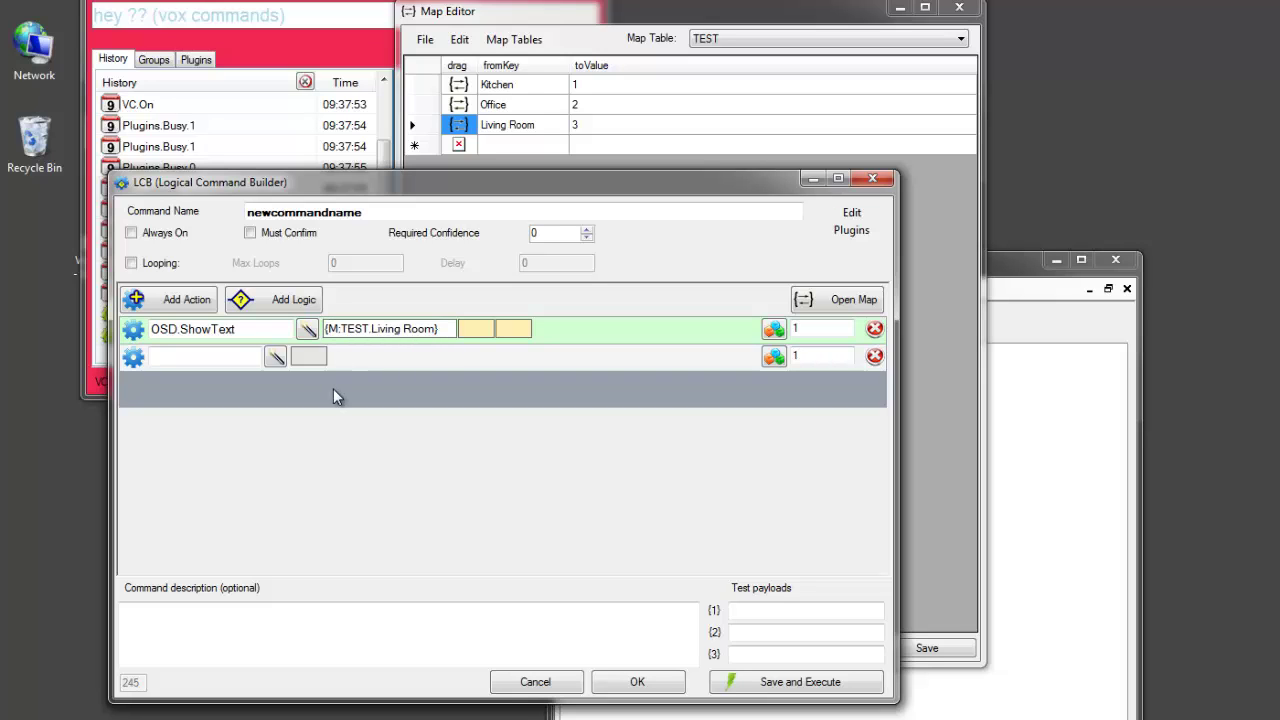
Extend the OSD.ShowText parameter to: the code is "{M:TEST.Living Room}", and save and execute the command.
type("the code is")
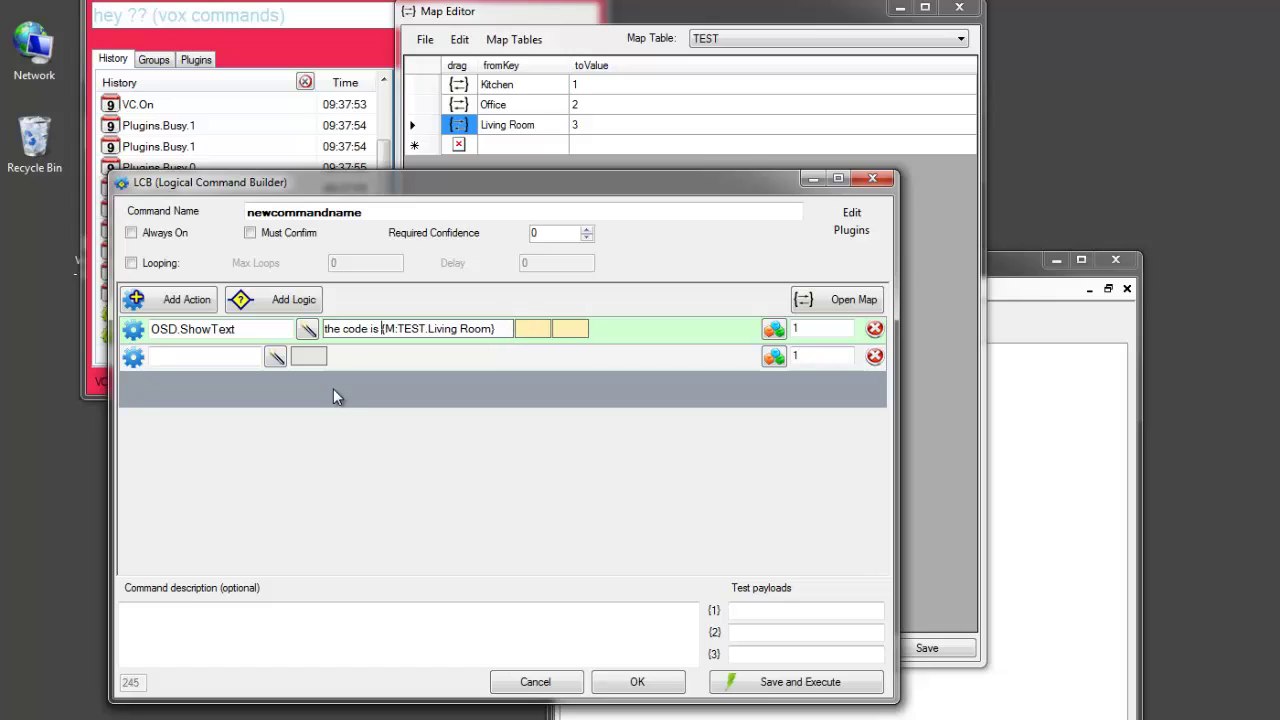
type(" \"")
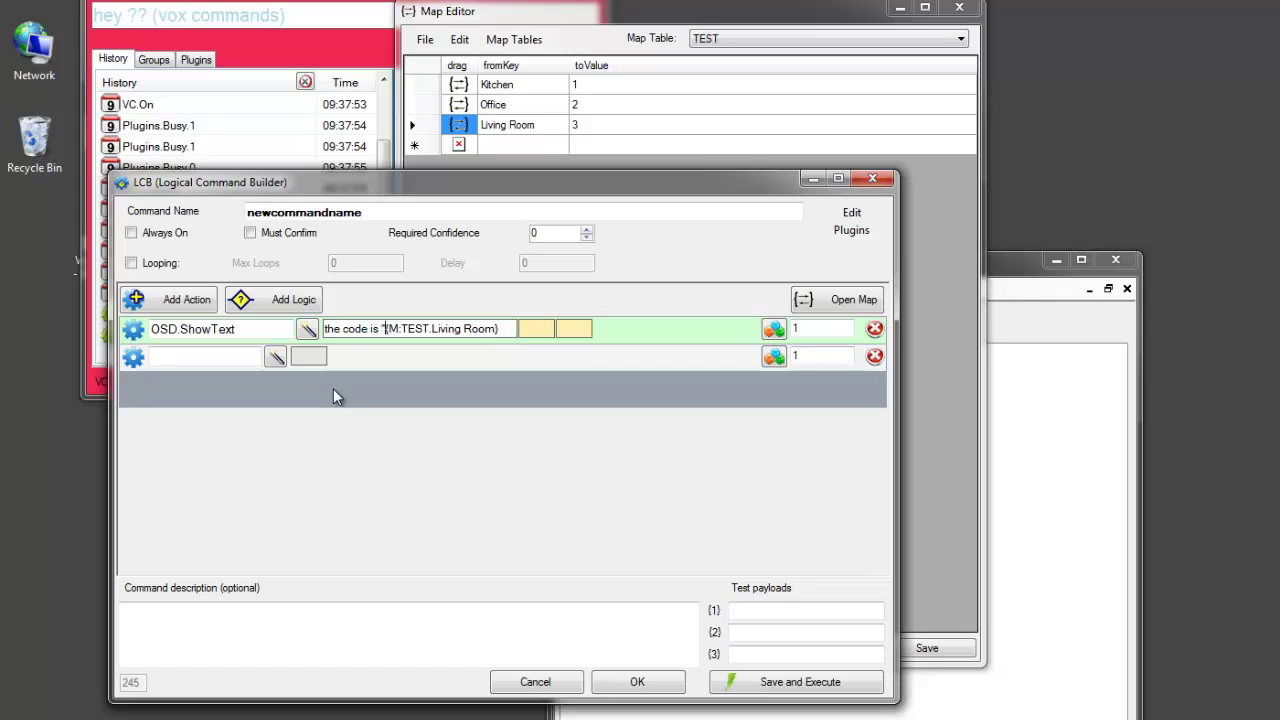
key("End")
type("\"")
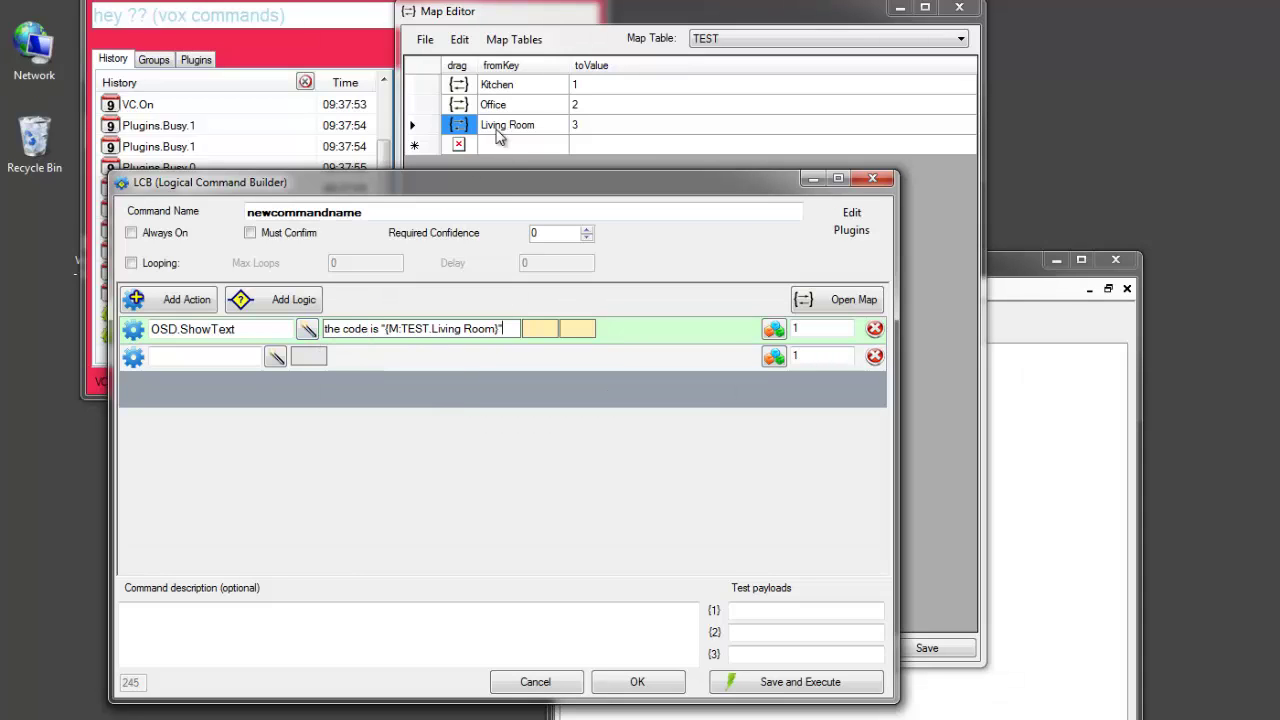
left_click(838, 686)
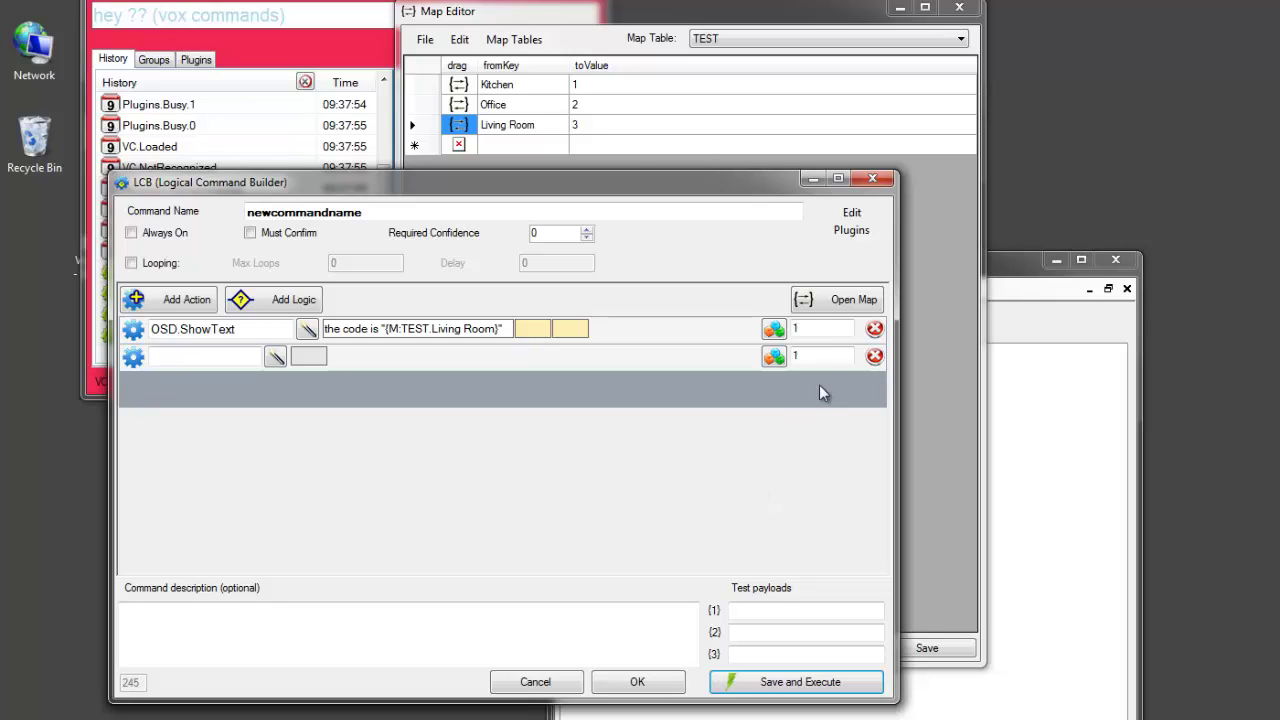
Set the TEST map values to On for Kitchen, Off for Office and On for Living Room, save, and return to the command builder.
left_click(591, 89)
left_click(604, 82)
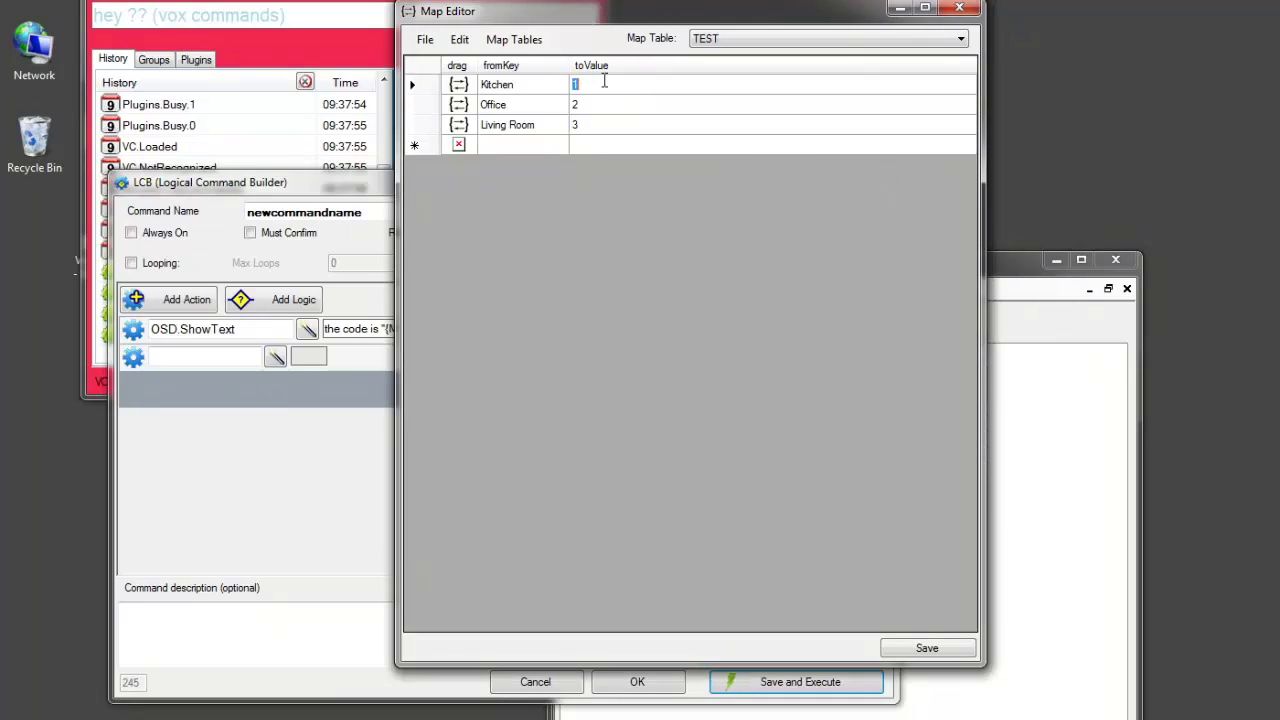
type("On")
left_click(610, 110)
type("Off")
left_click(601, 126)
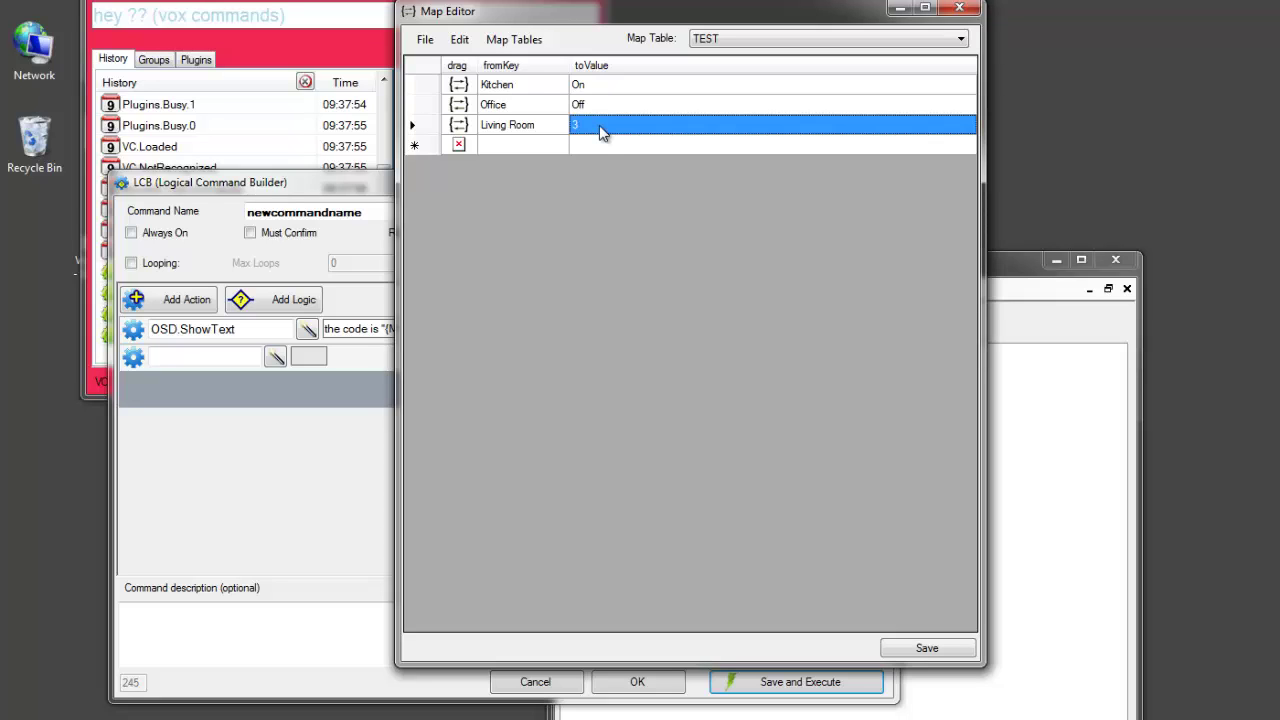
type("On")
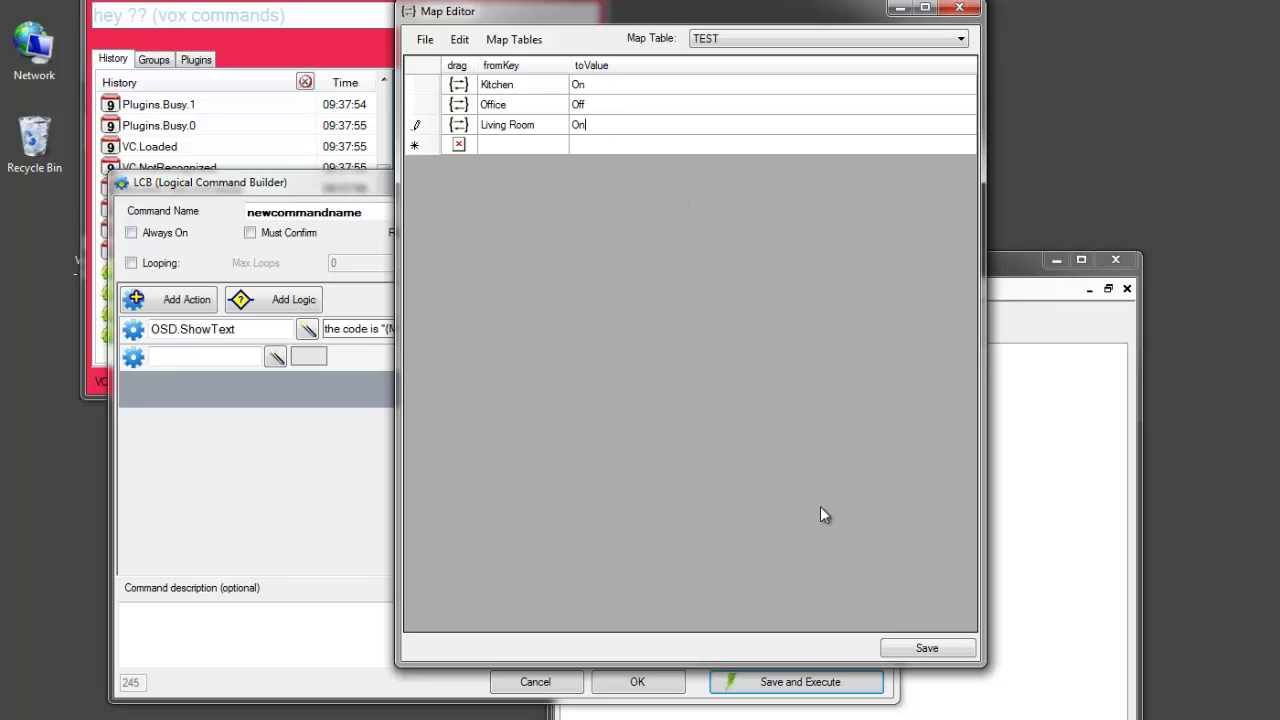
left_click(927, 648)
left_click(330, 475)
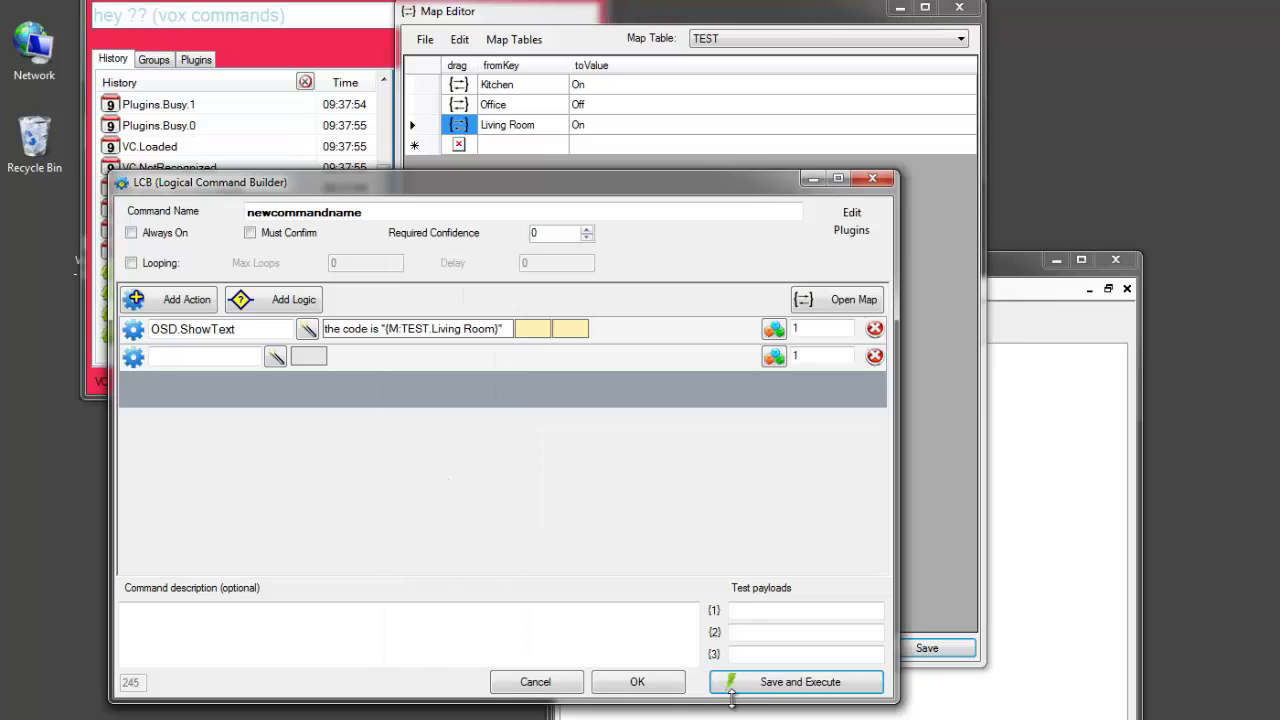
Save and execute the command, change its OSD text to: the light is "{M:TEST.Living Room}", and save and execute it again.
left_click(762, 690)
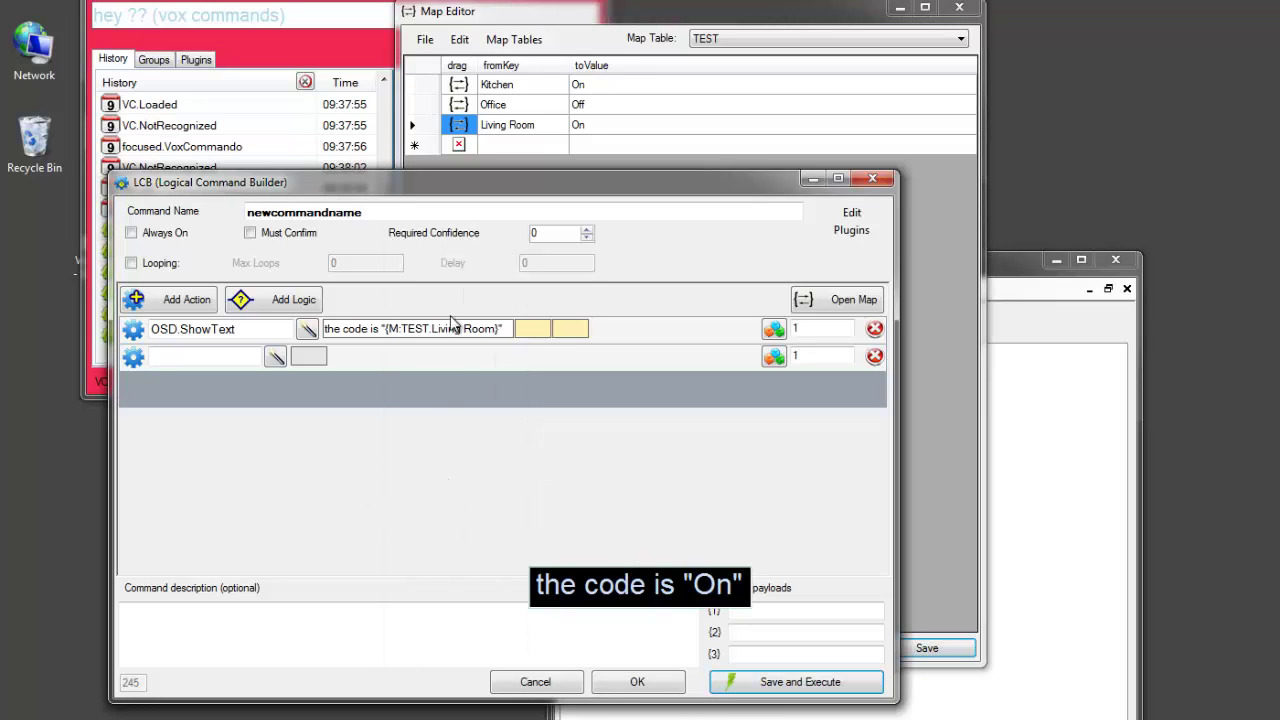
left_click(344, 329)
double_click(350, 329)
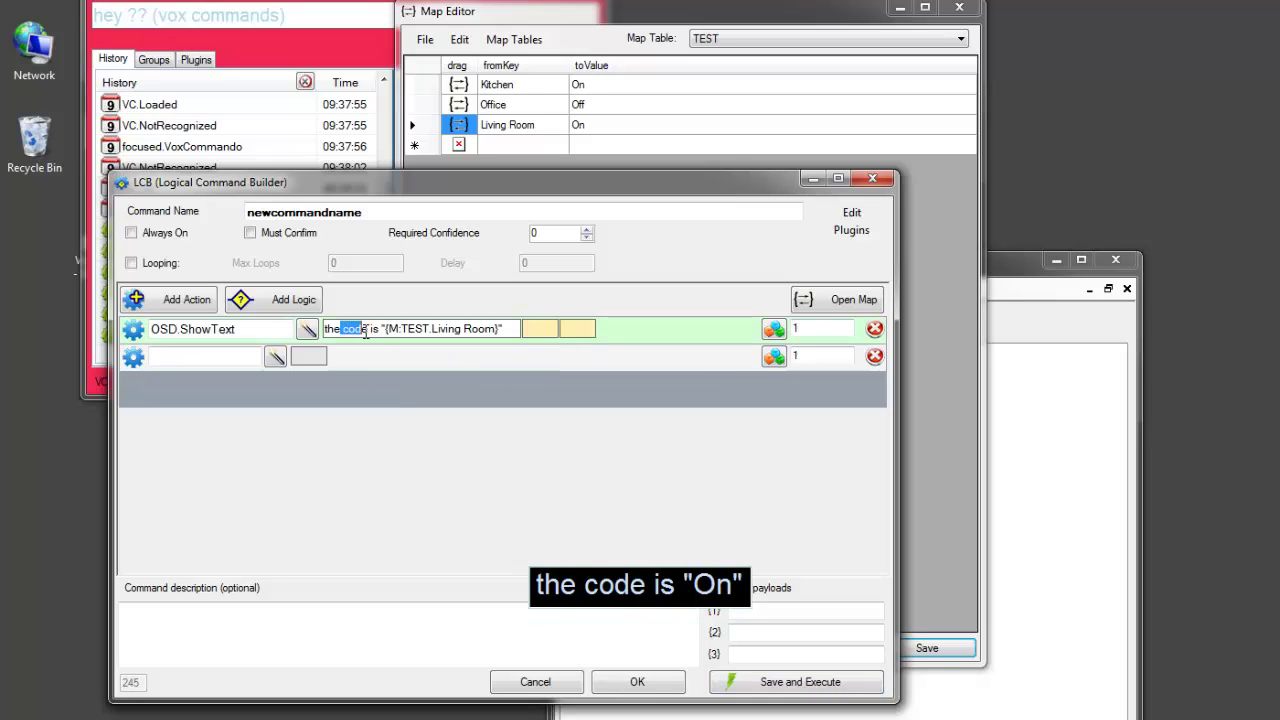
type("light")
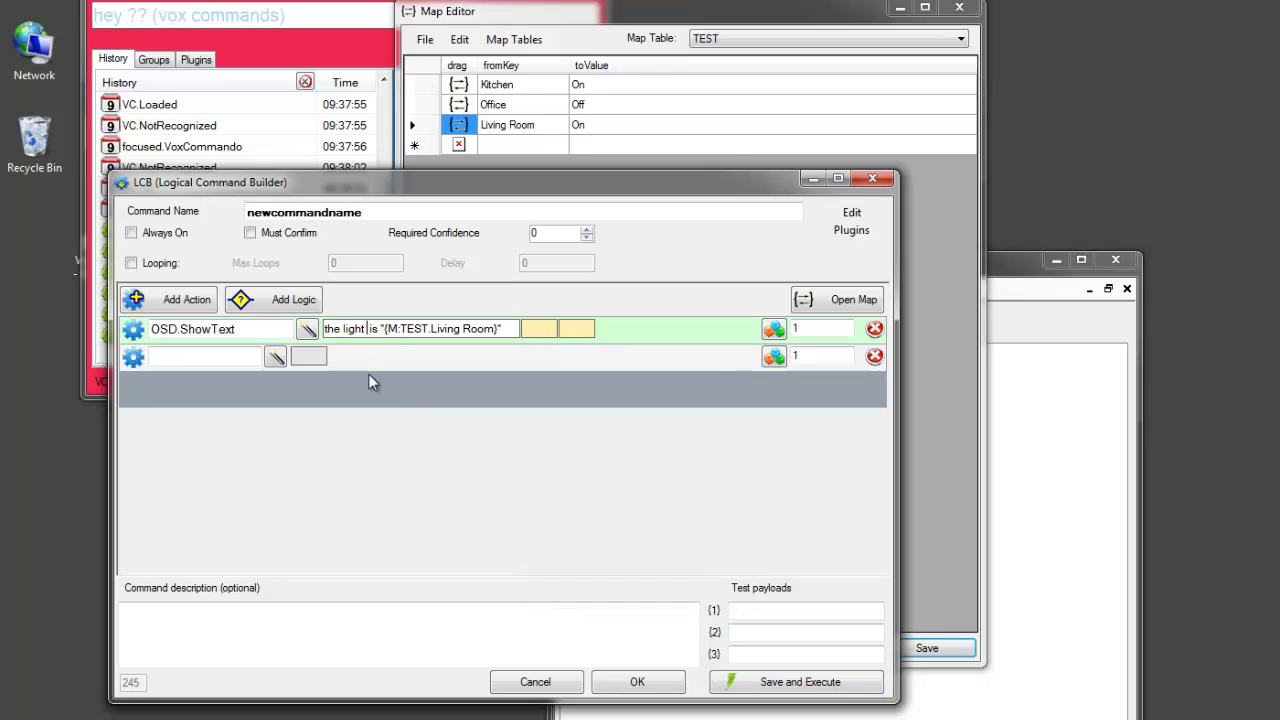
key("Delete")
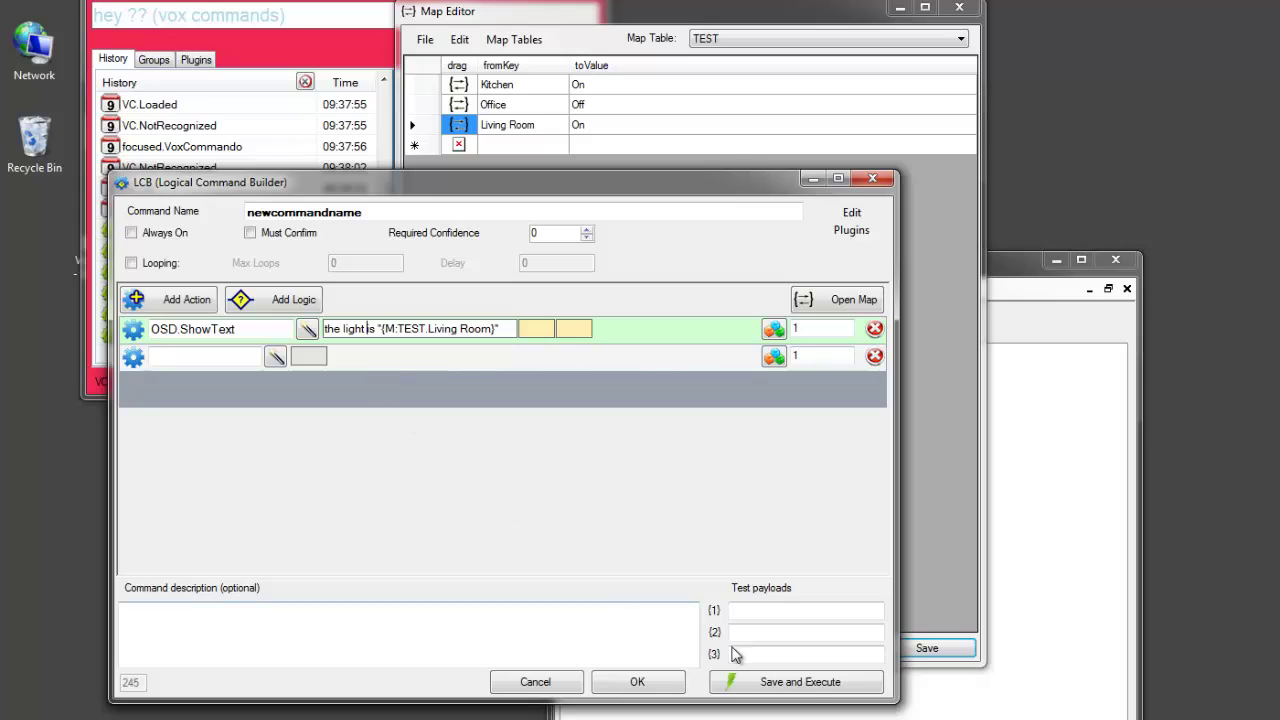
left_click(815, 690)
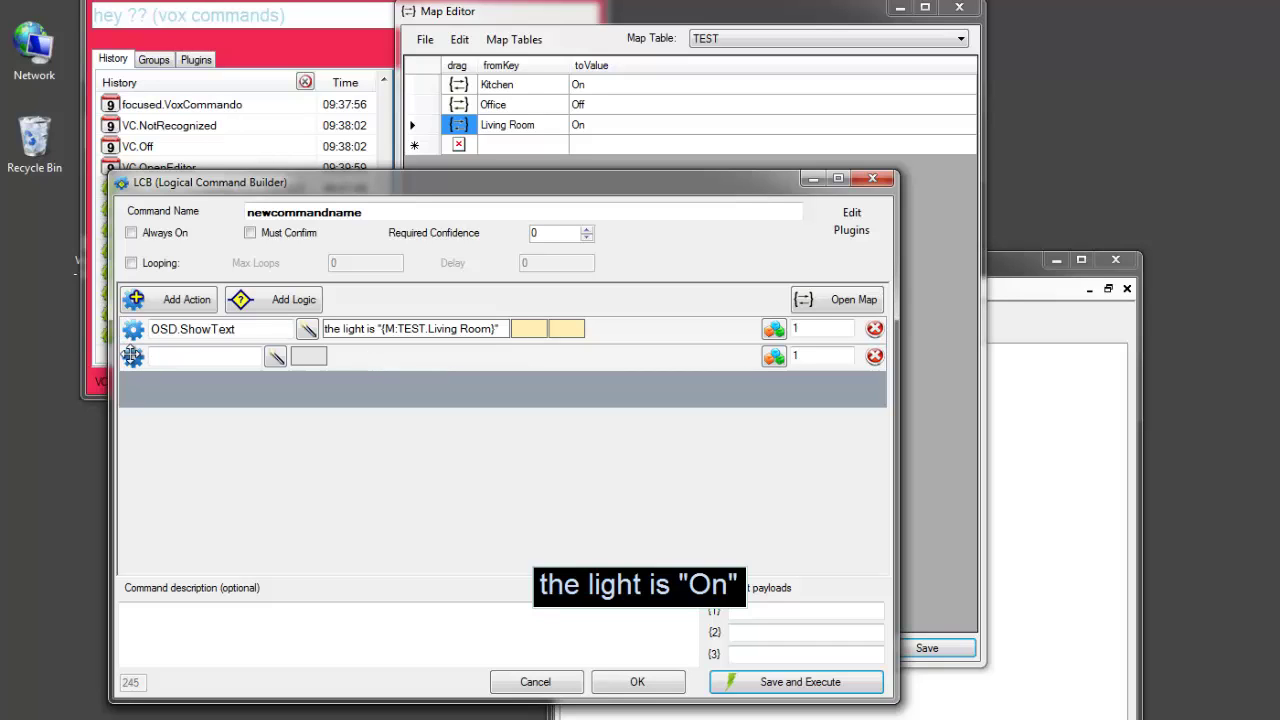
Move the empty action above OSD.ShowText and make it a Map.Get action.
left_click_drag(136, 362, 132, 331)
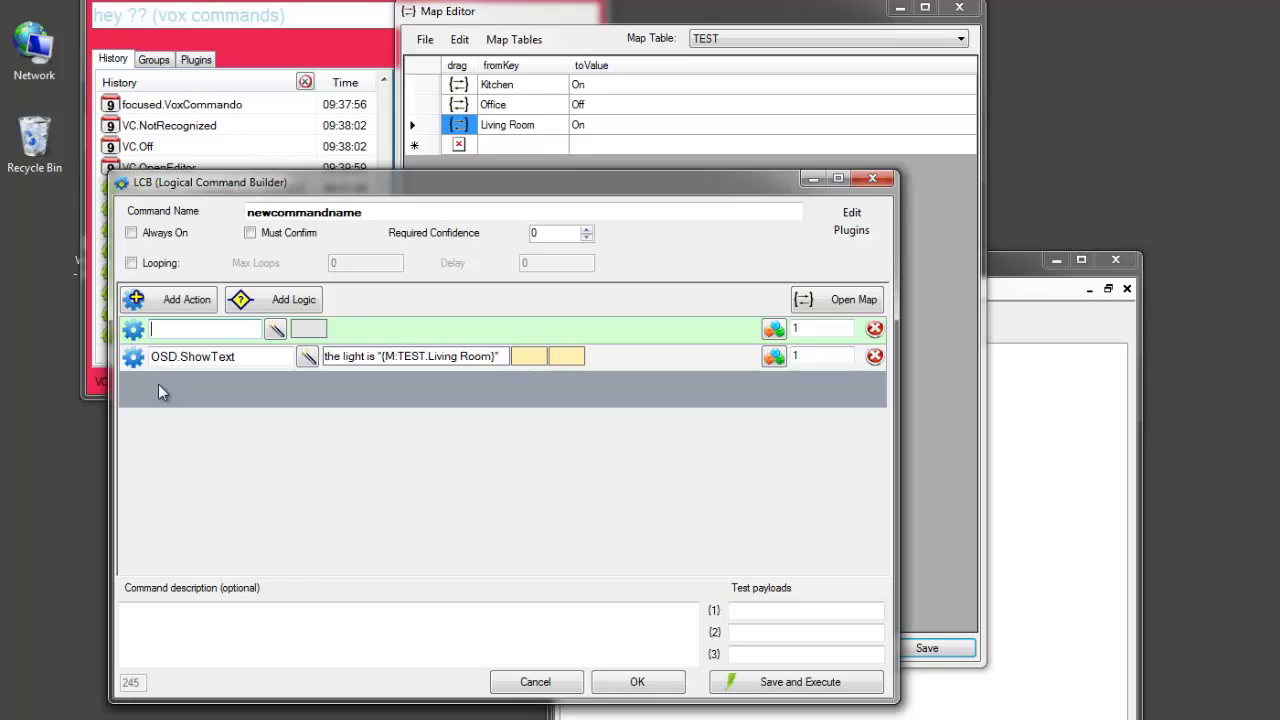
type("map")
key("Down")
key("Down")
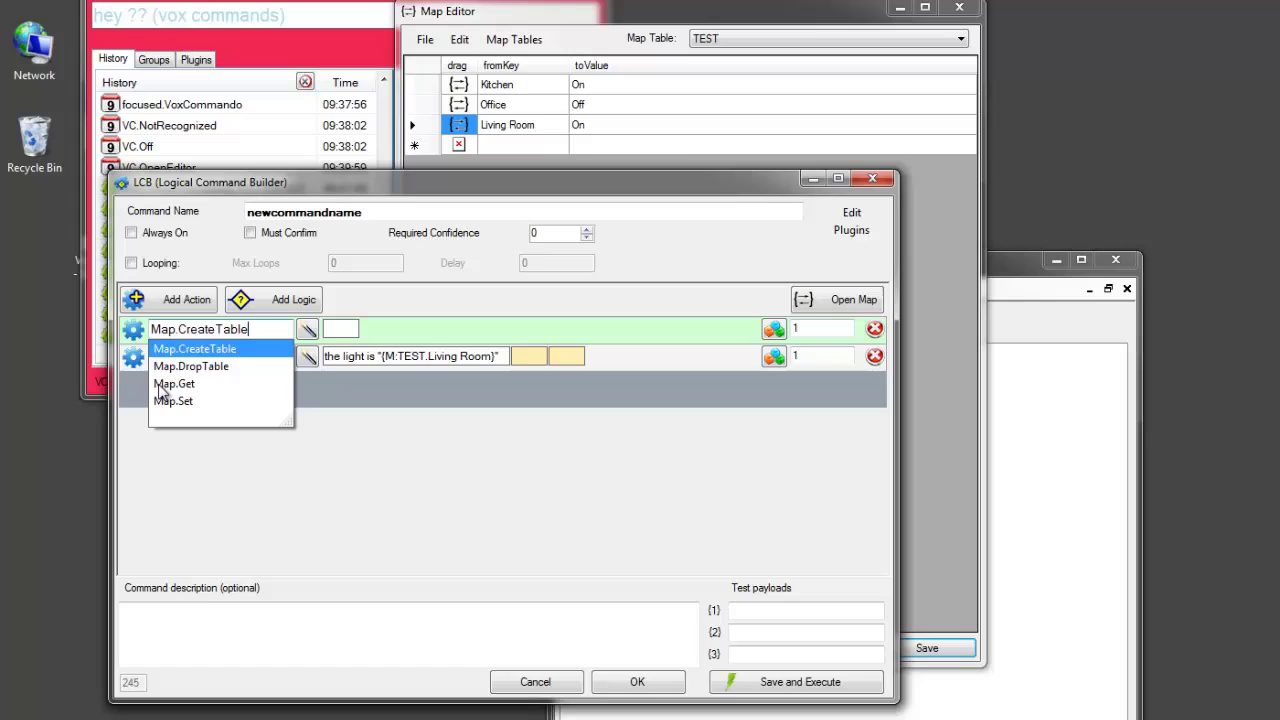
key("Up")
key("Down")
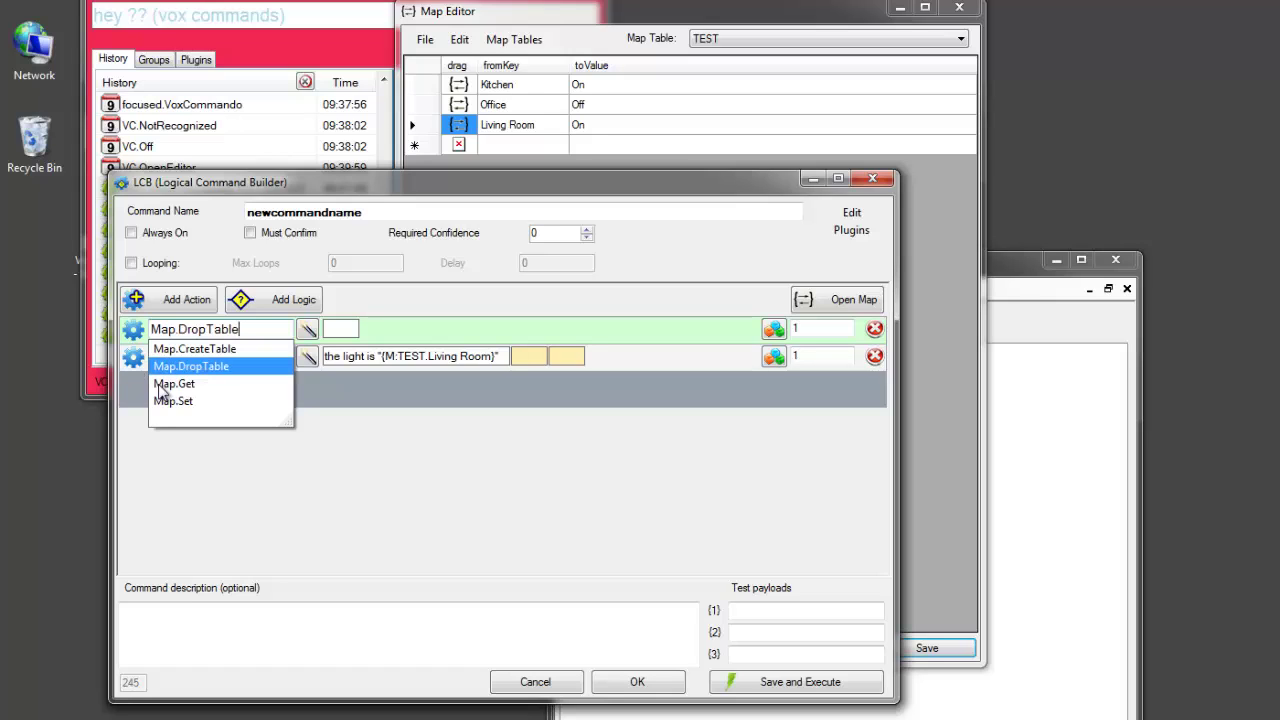
key("Down")
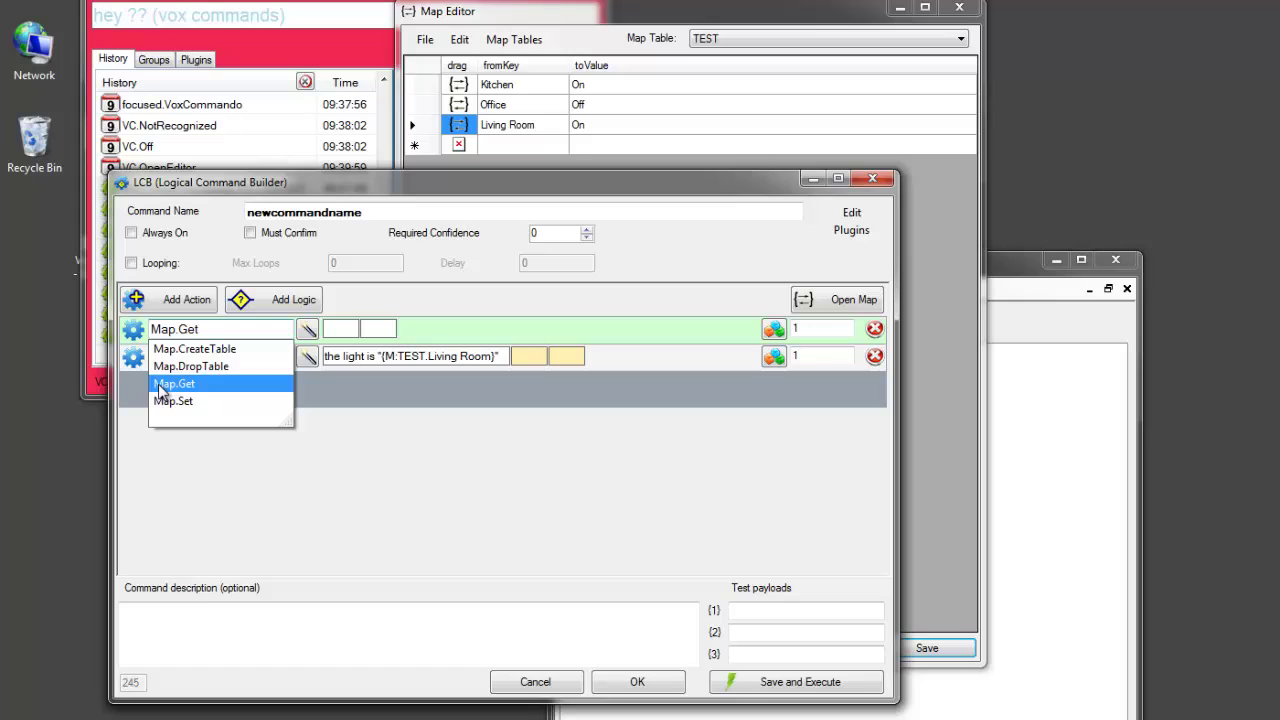
key("Down")
key("Up")
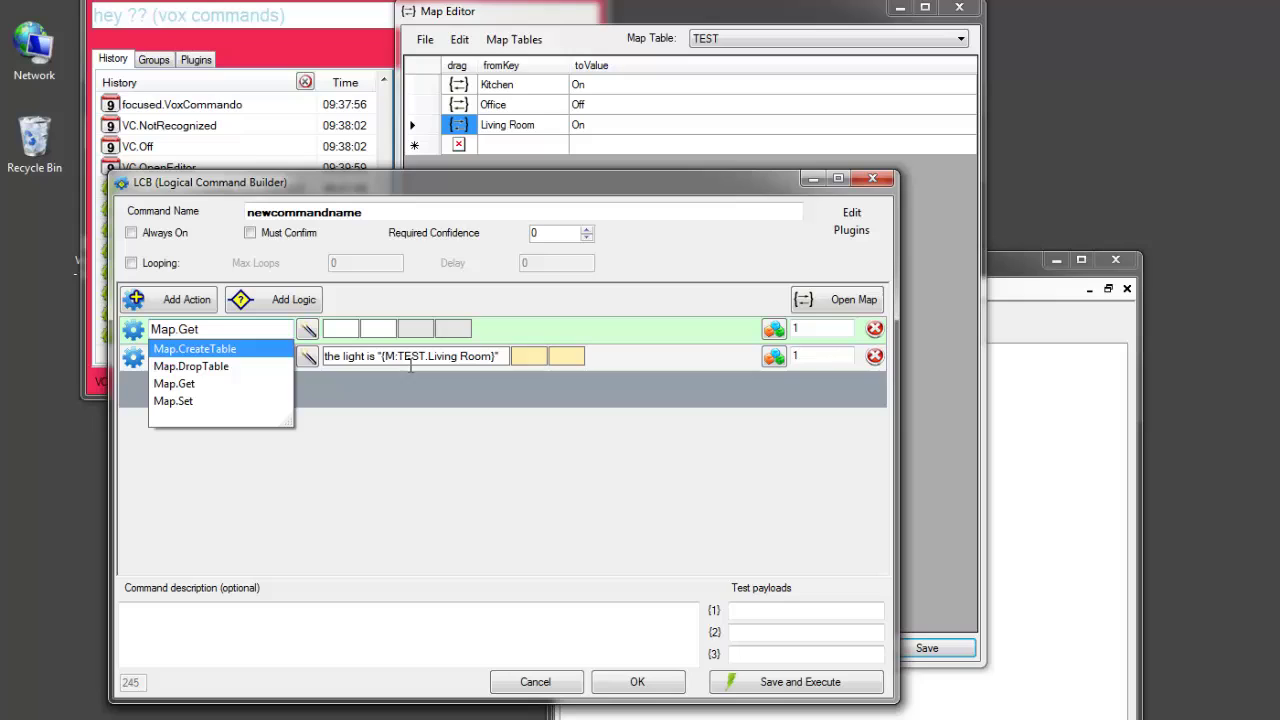
Change the Map.Get action above OSD.ShowText to Map.Set.
left_click_drag(383, 357, 497, 357)
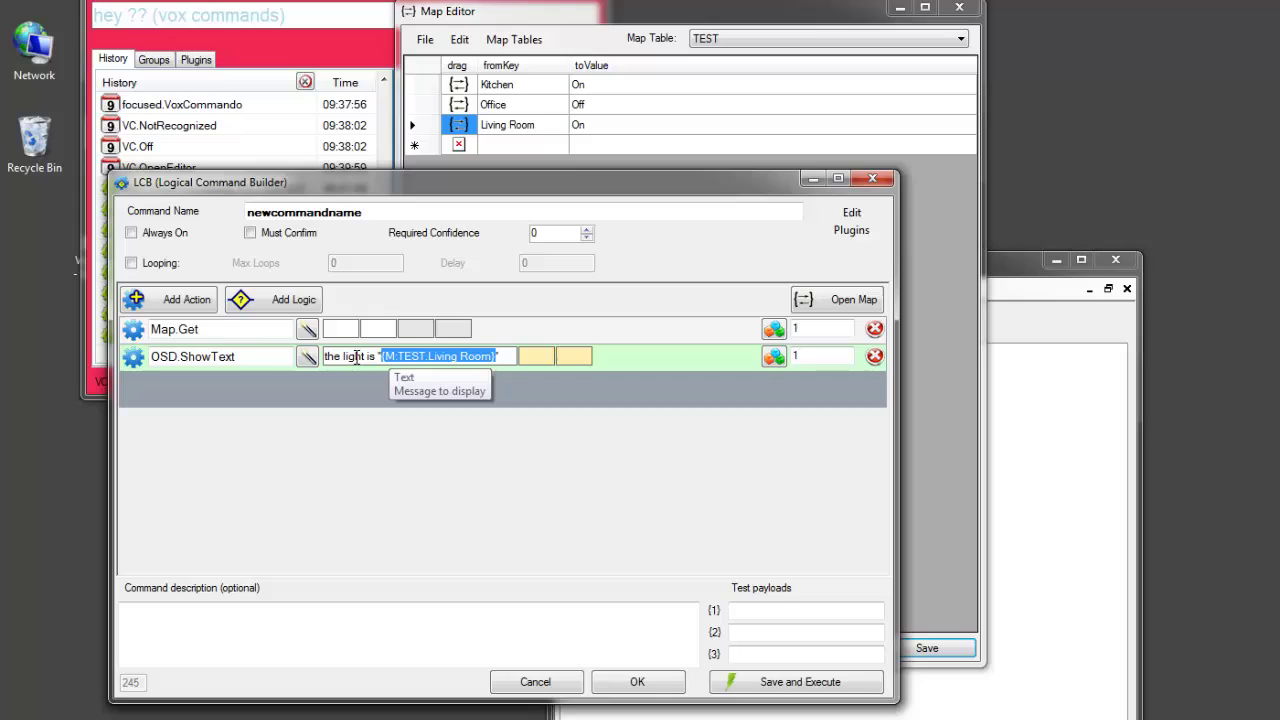
left_click(233, 329)
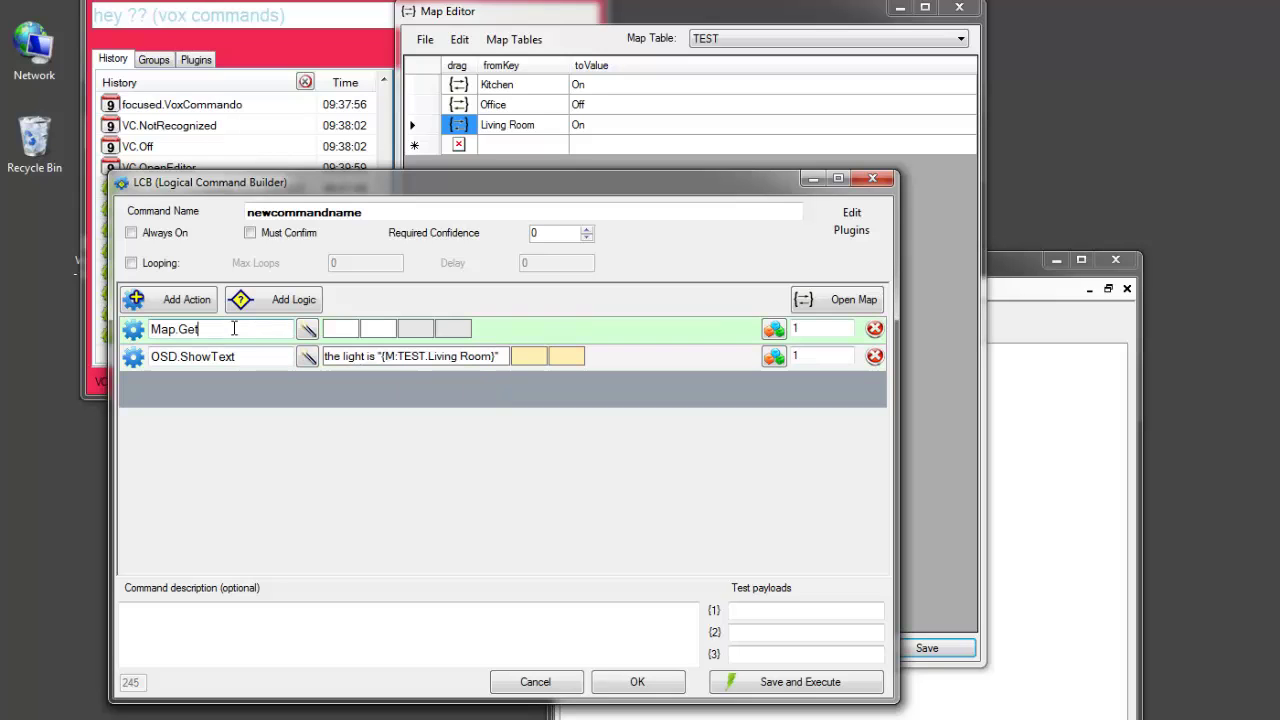
key("shift+Left")
key("shift+Left")
key("shift+Left")
type("S")
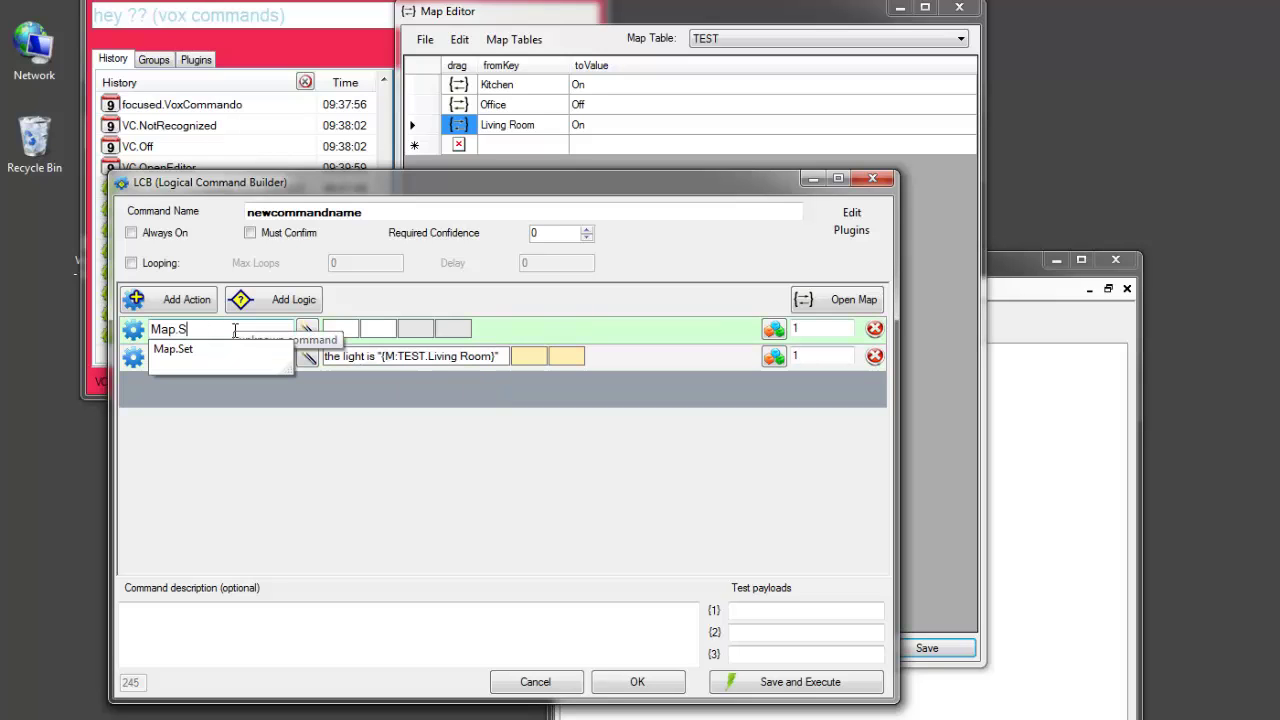
type("et")
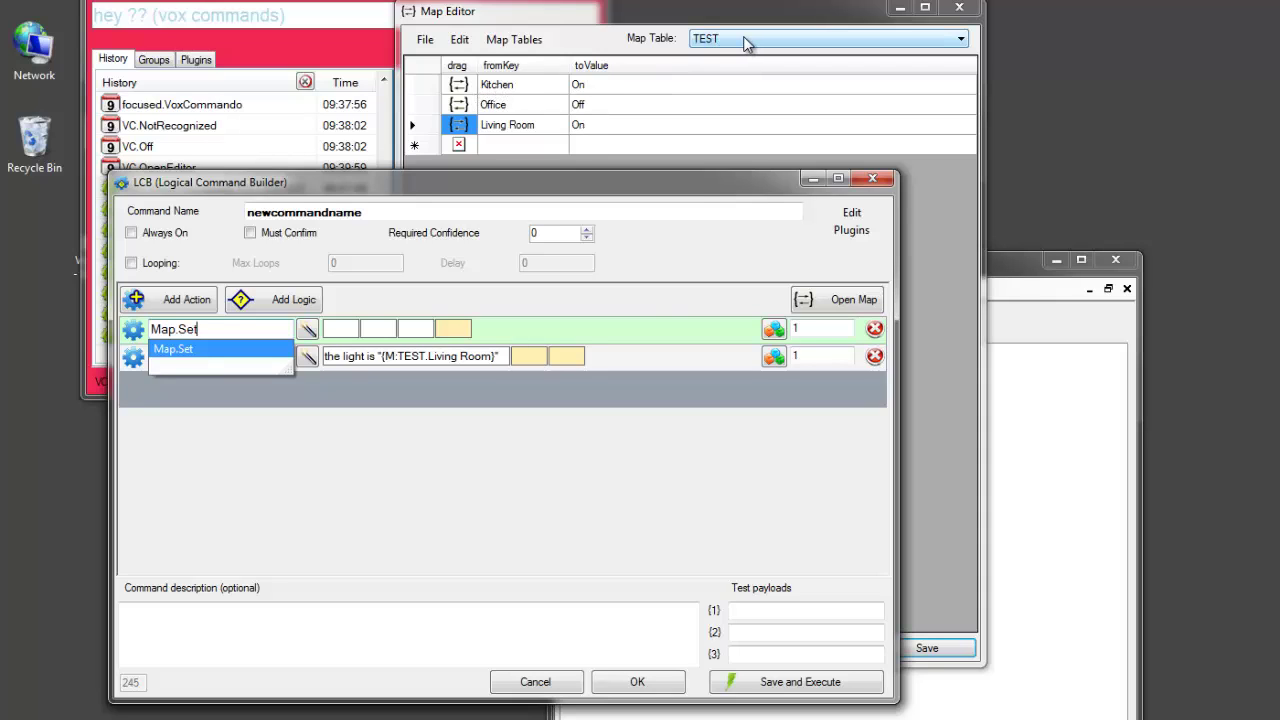
Fill in the Map.Set parameters with map table Test, key Living Room and value On, leaving Overwrite empty, and accept them.
left_click(338, 328)
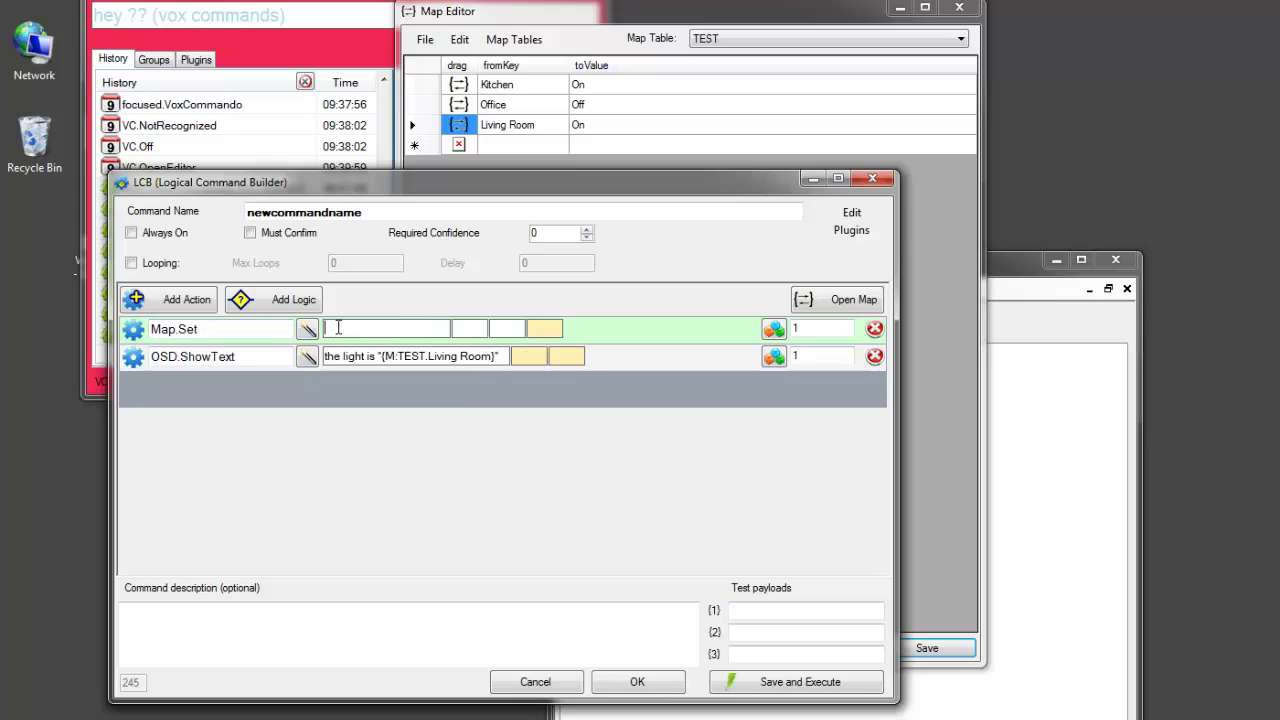
left_click(773, 331)
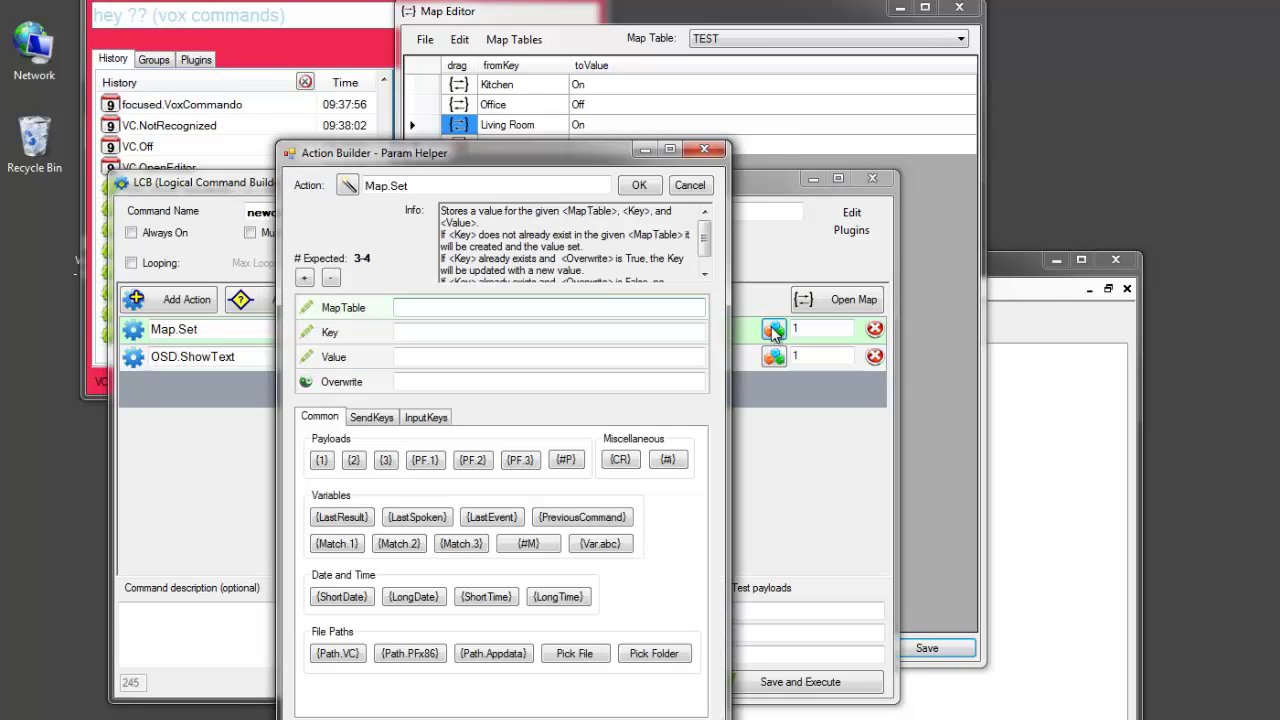
left_click_drag(470, 153, 706, 222)
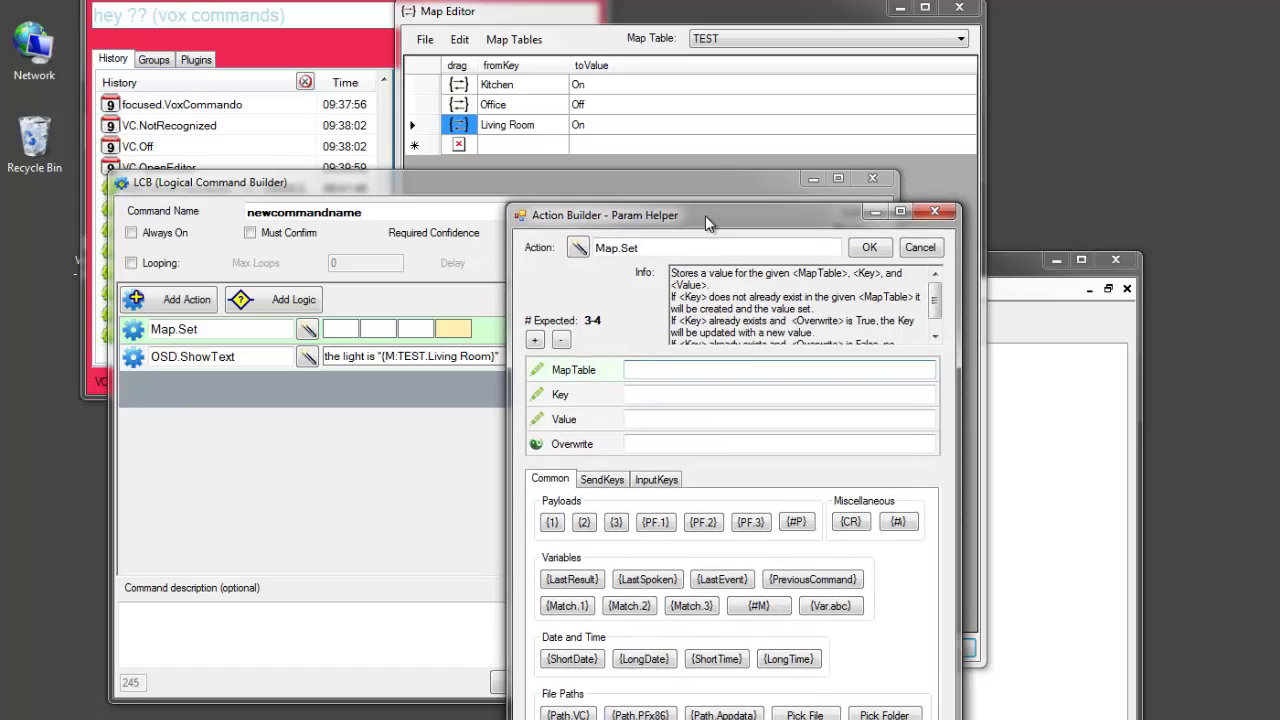
type("Test")
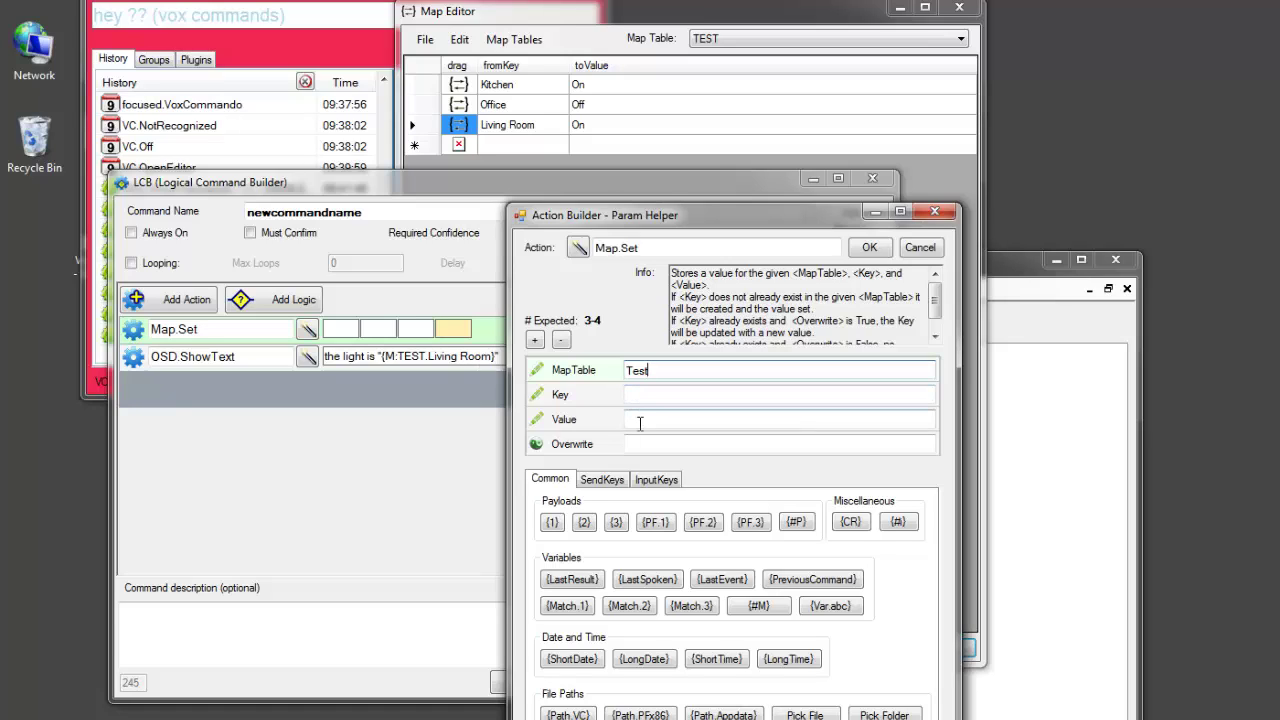
left_click(643, 395)
type("Li")
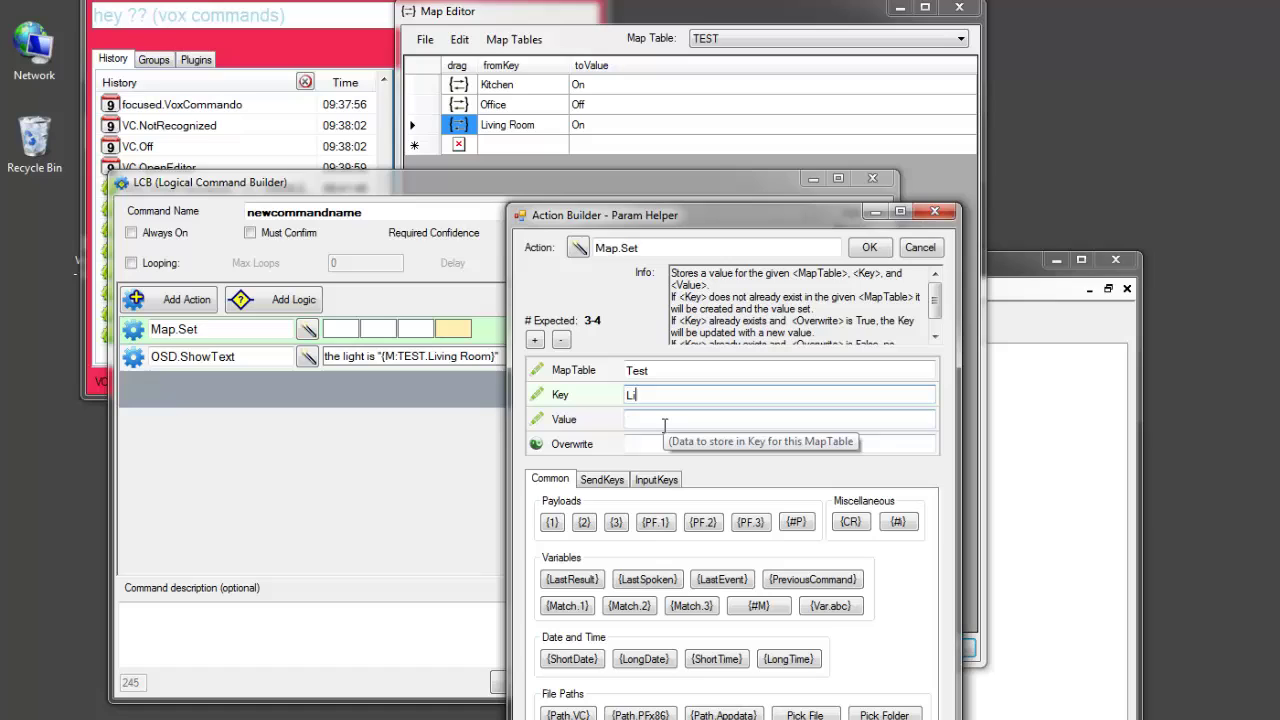
type("ving Room")
left_click(452, 438)
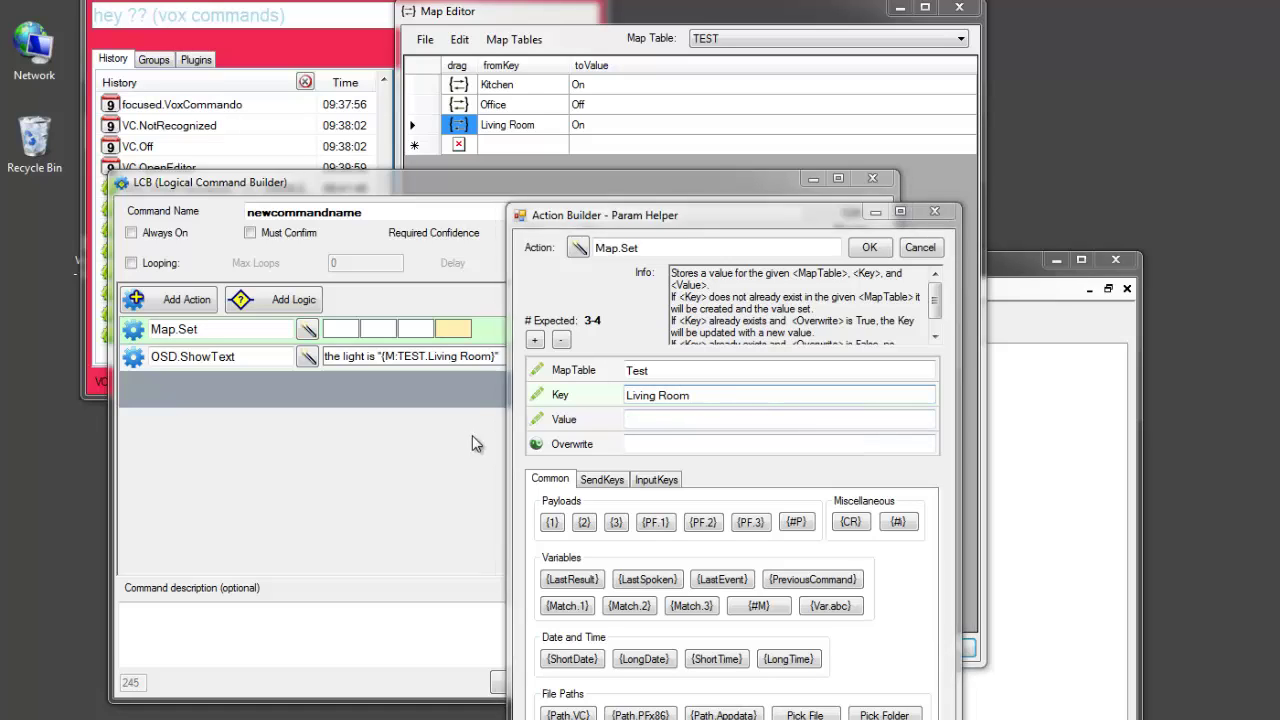
key("Tab")
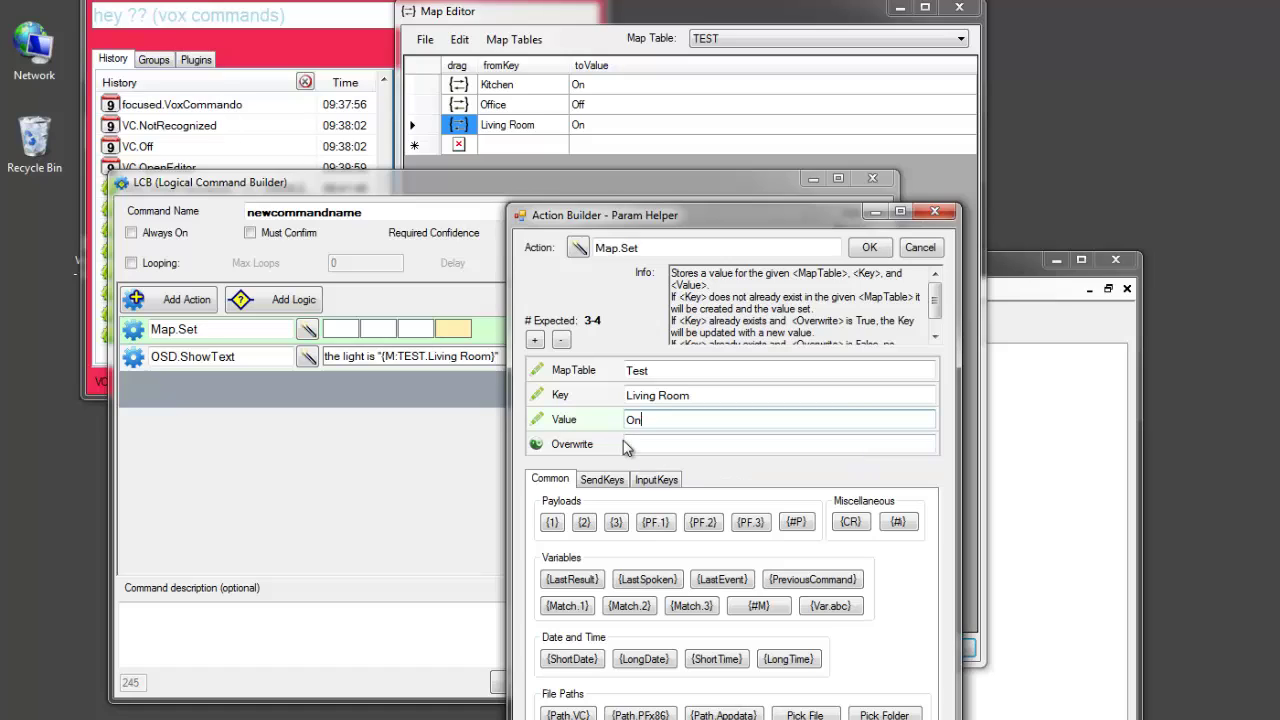
left_click(630, 420)
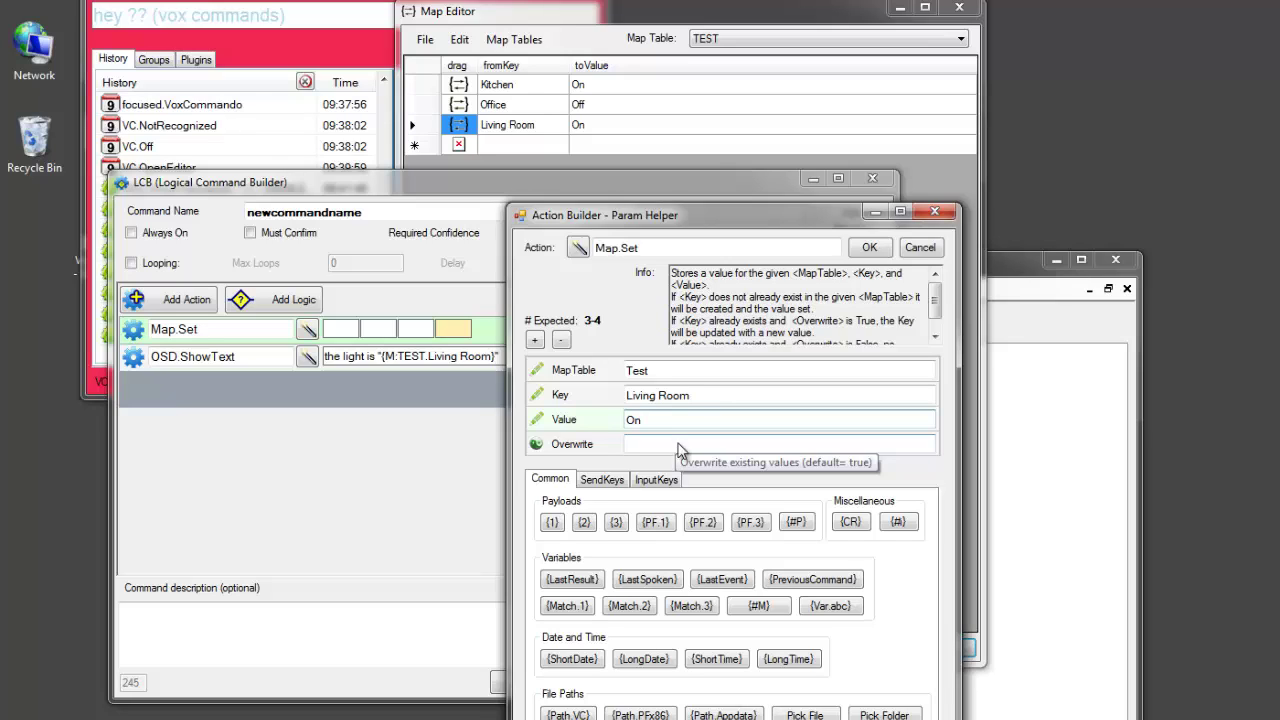
left_click(651, 443)
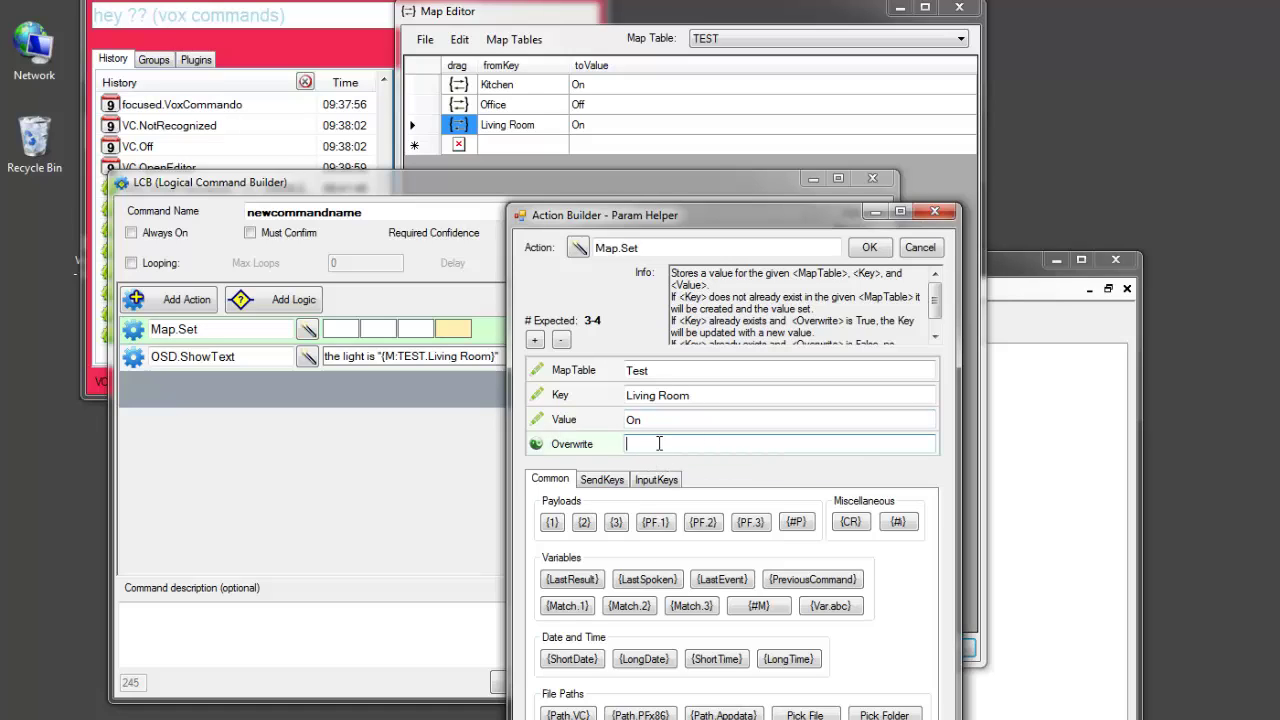
left_click(866, 249)
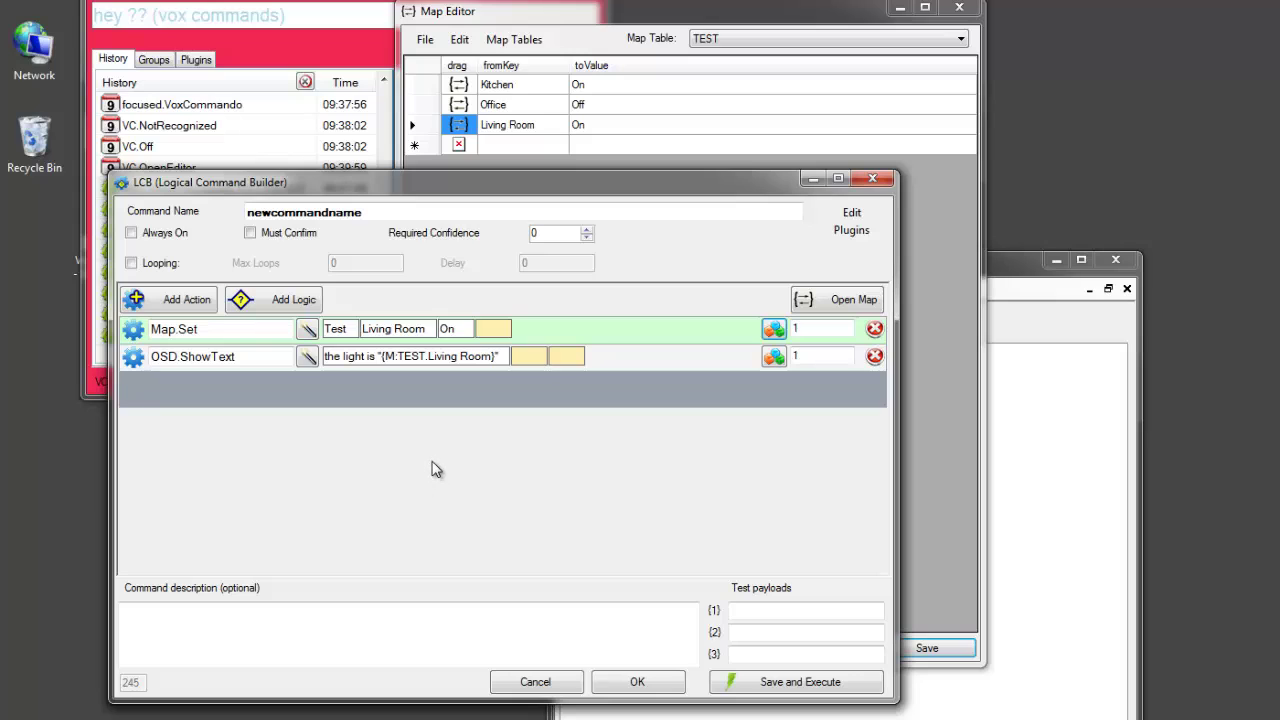
Correct the map table name in the Map.Set action to TEST, accept the command and close the Map Editor.
left_click(522, 132)
left_click(545, 128)
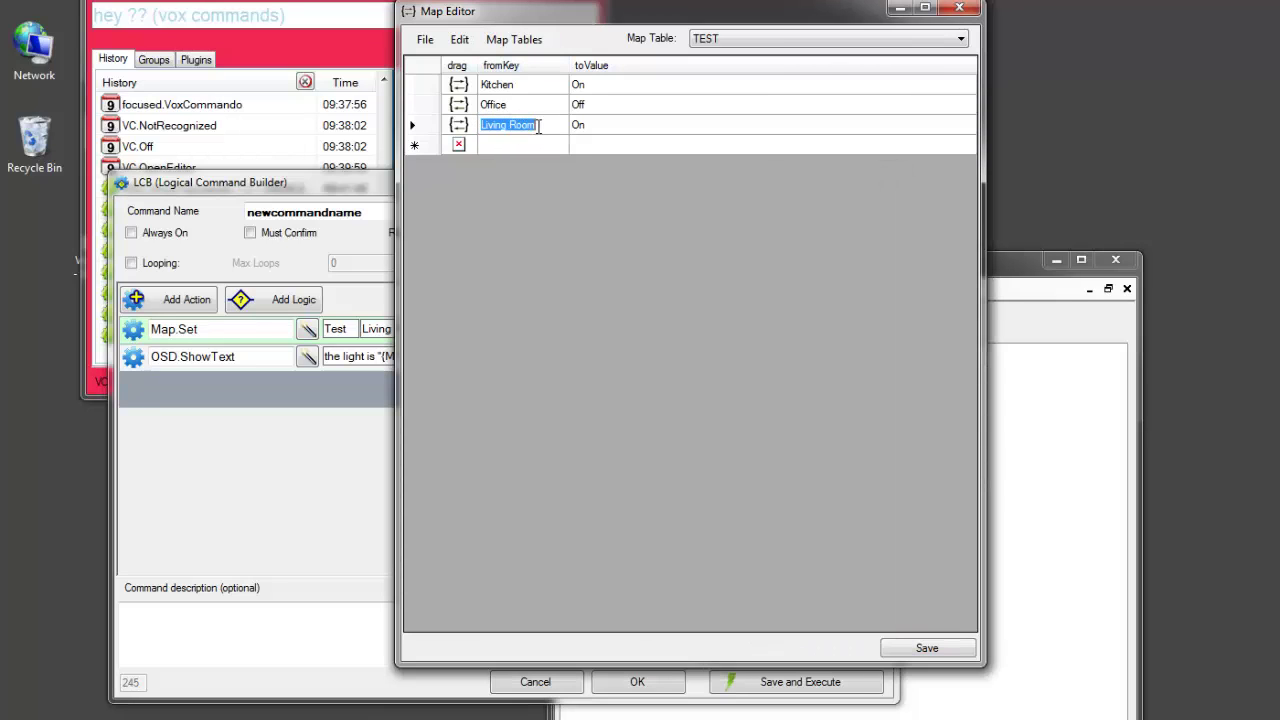
left_click(375, 333)
left_click_drag(430, 330, 310, 333)
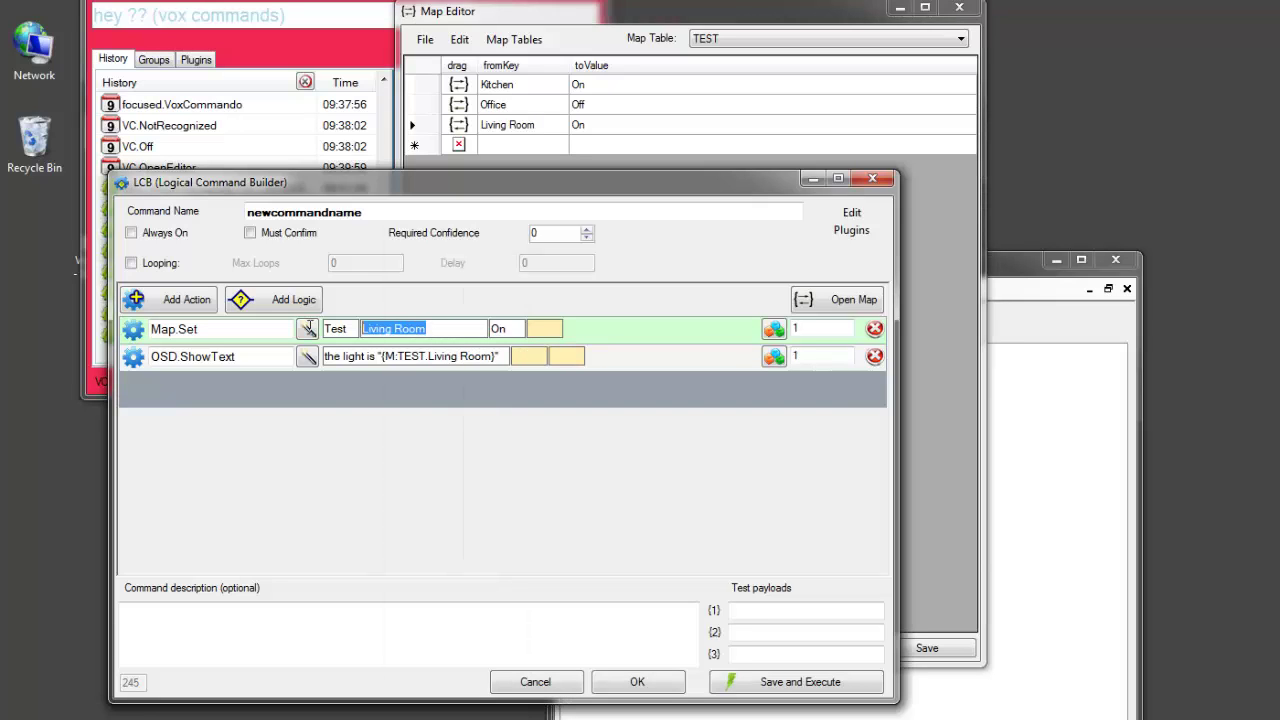
left_click(308, 331)
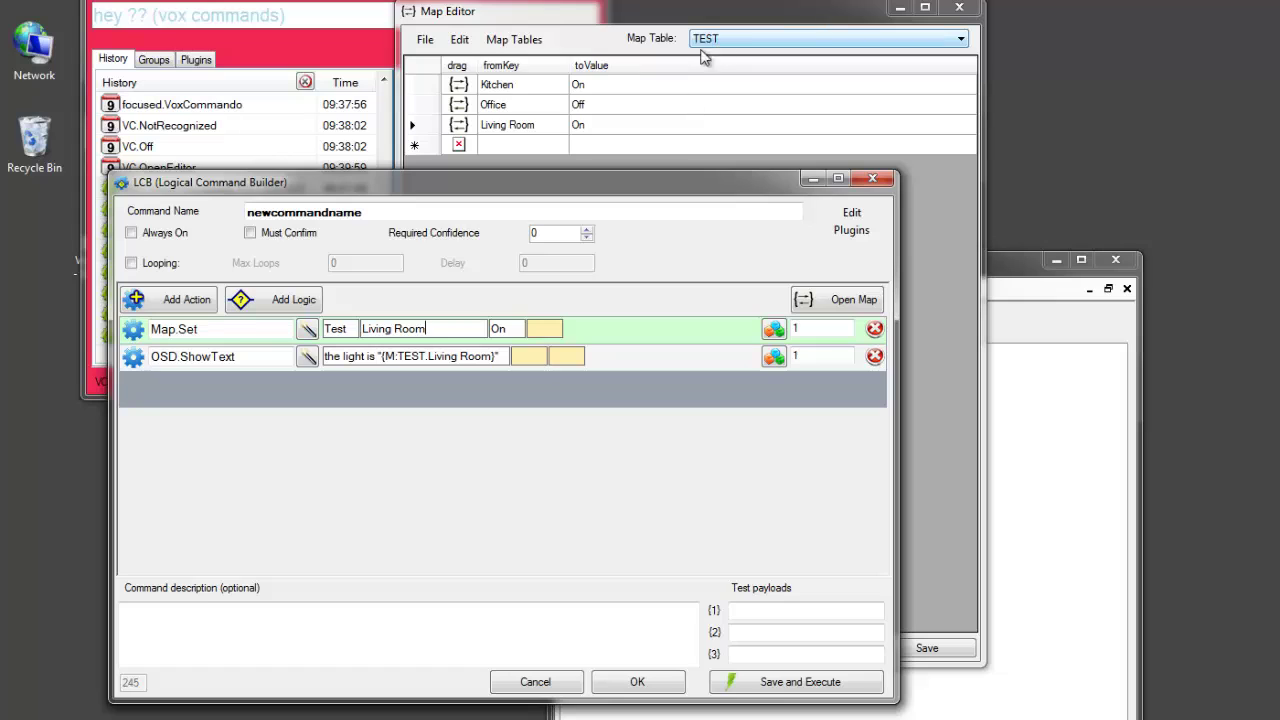
left_click_drag(330, 328, 350, 329)
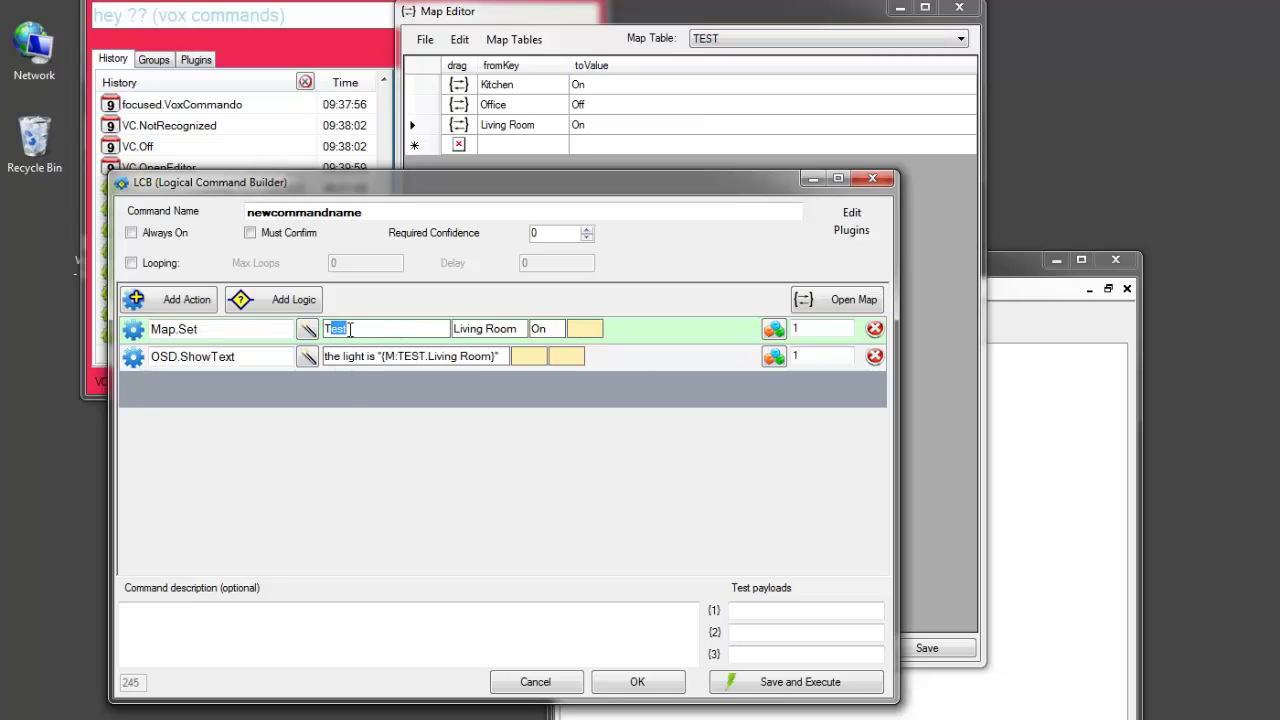
type("EST")
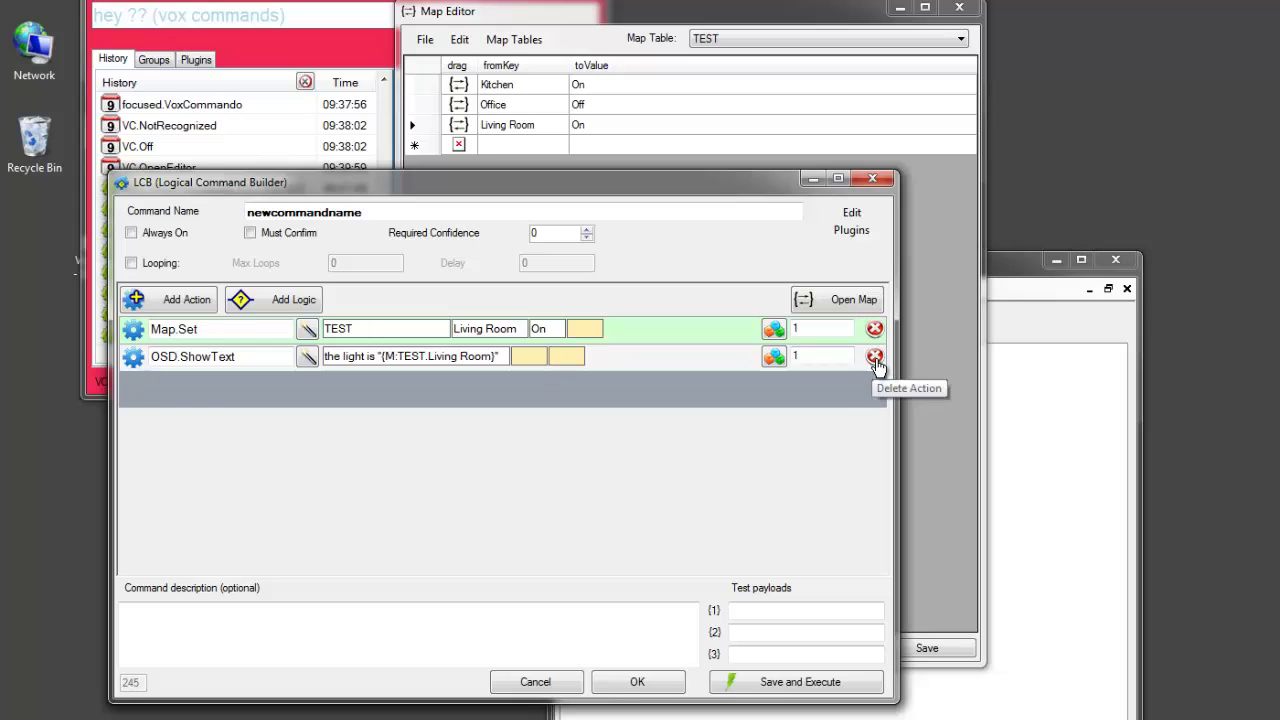
left_click(663, 684)
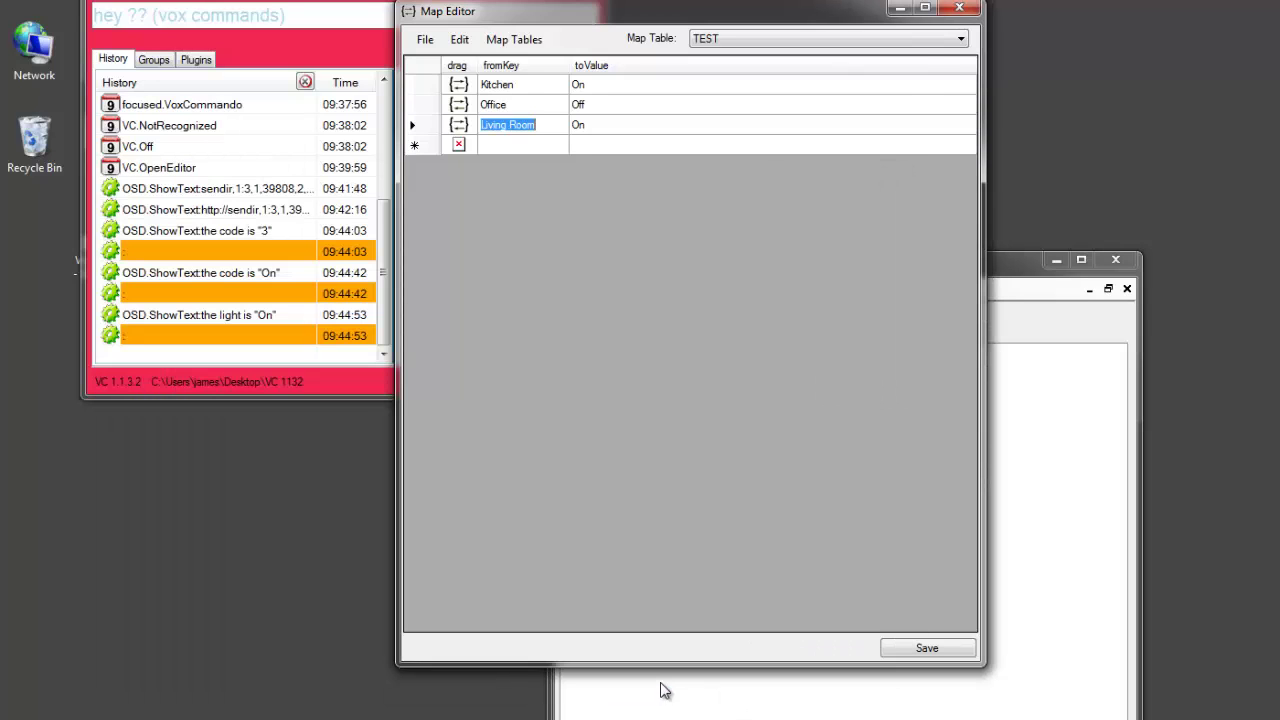
left_click(962, 8)
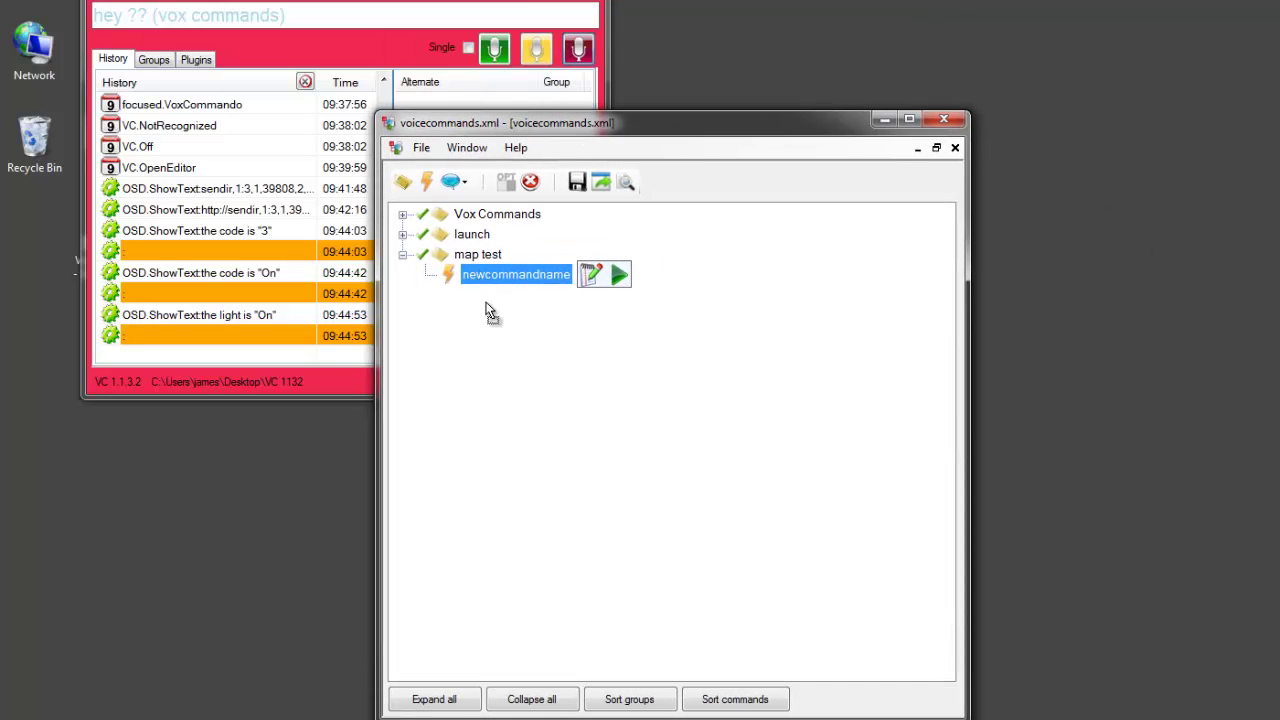
Duplicate the newcommandname command within the map test group and rename the first copy as Set light on.
left_click_drag(490, 312, 490, 314)
left_click(656, 450)
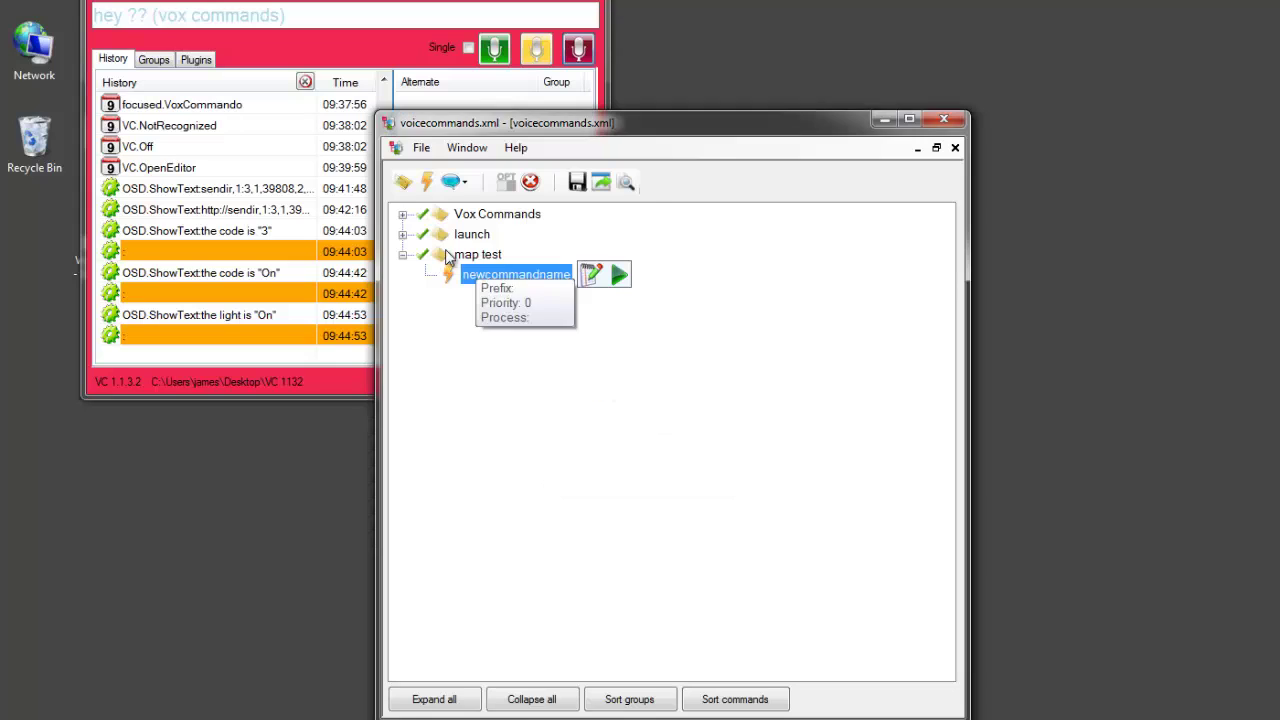
left_click_drag(483, 276, 478, 256)
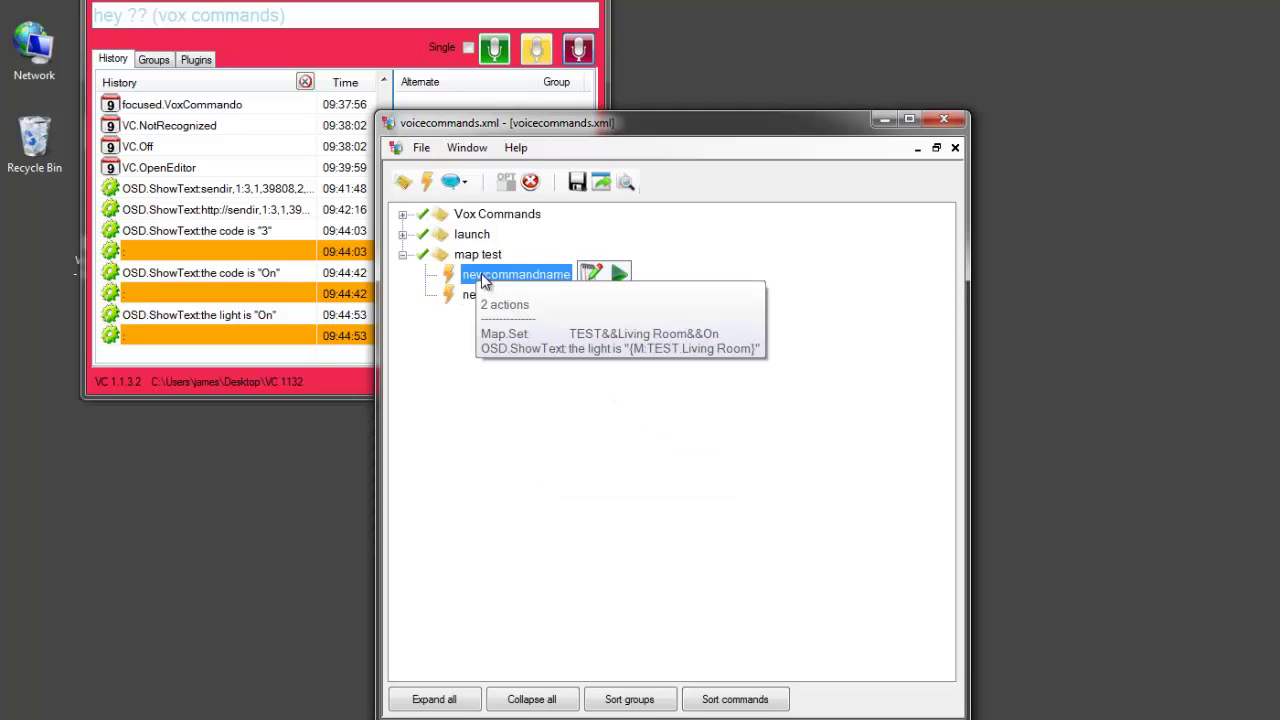
left_click(485, 276)
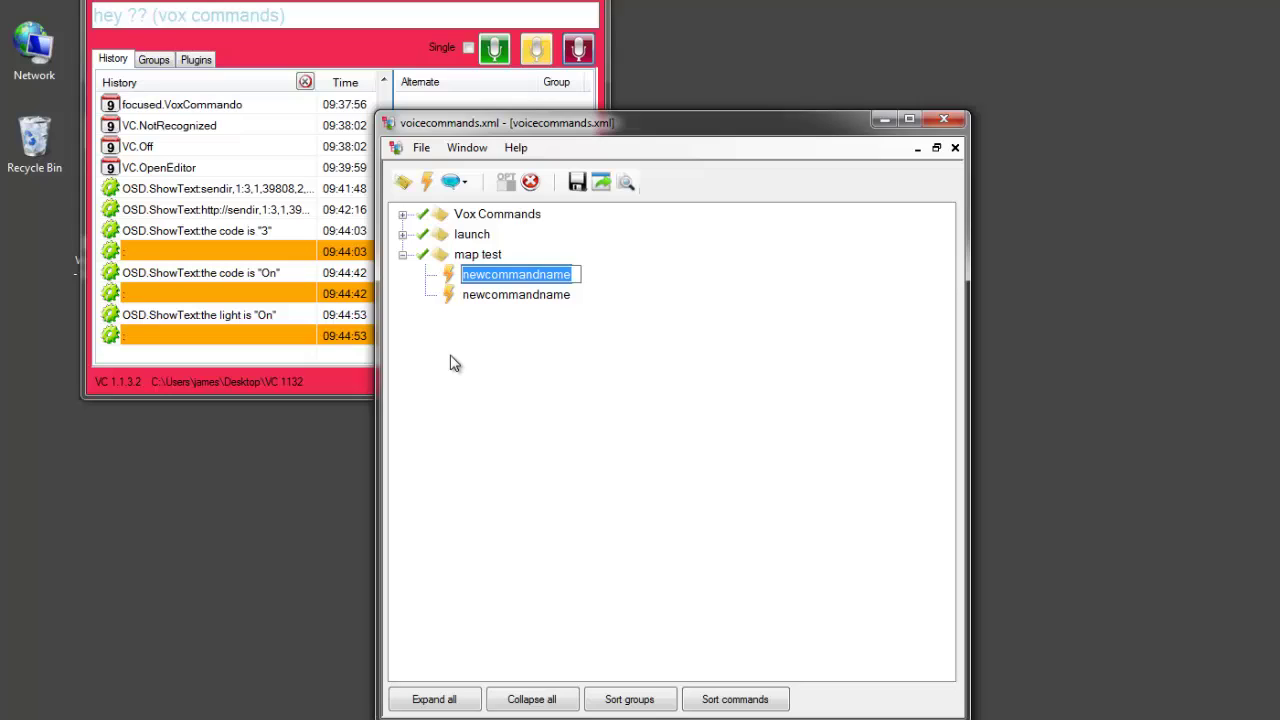
type("Set light on")
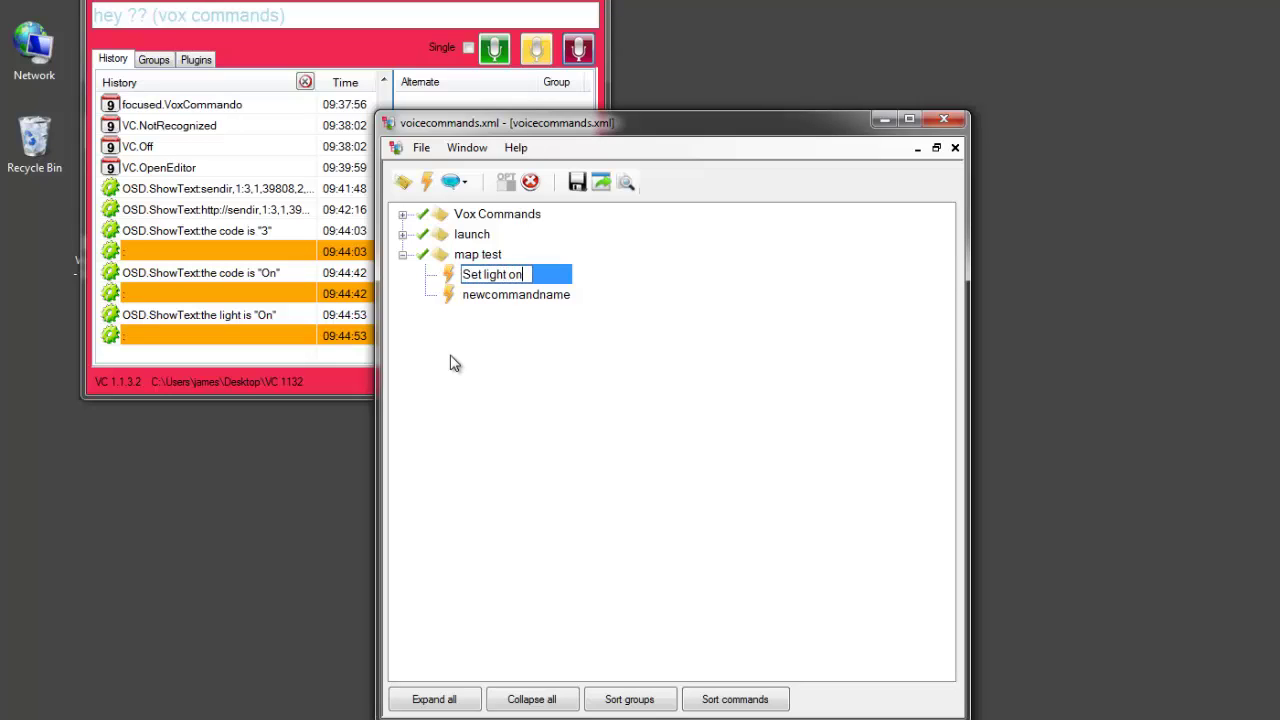
Accept the Set light on name and rename the newcommandname copy below it in the map test group as Set Light off.
key("Return")
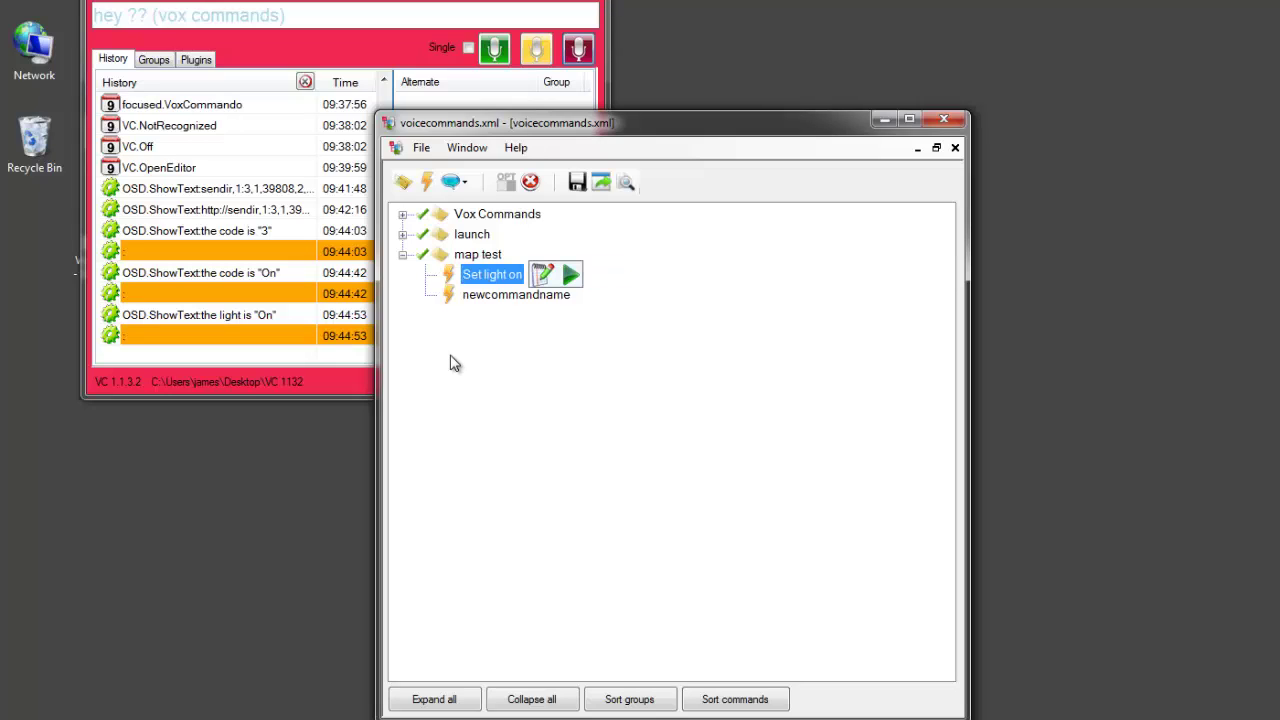
left_click(489, 299)
left_click(492, 300)
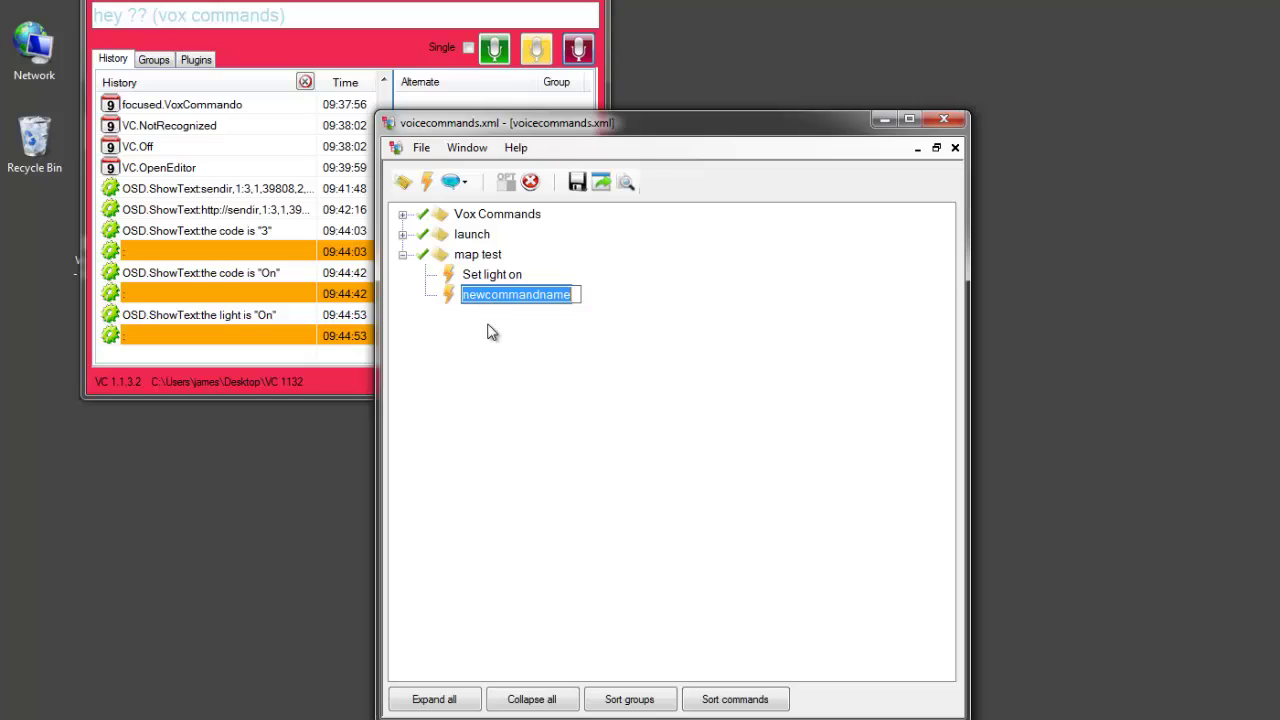
type("Set Light off")
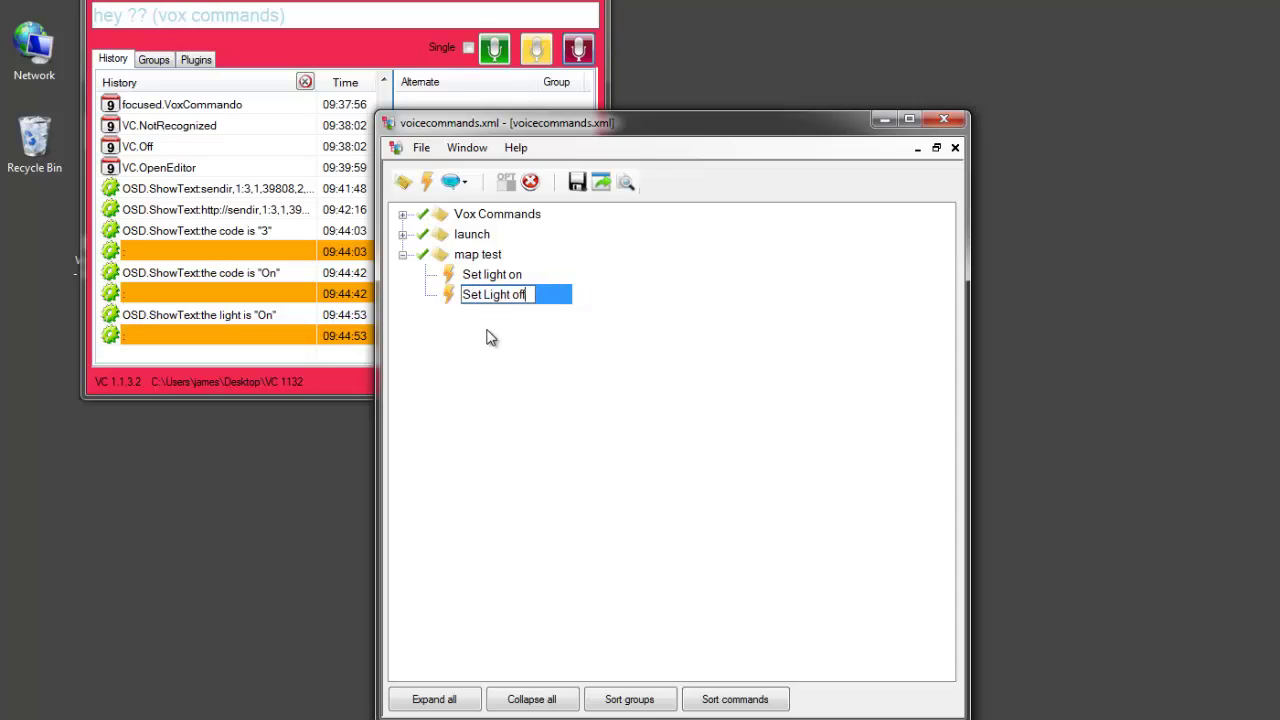
key("Return")
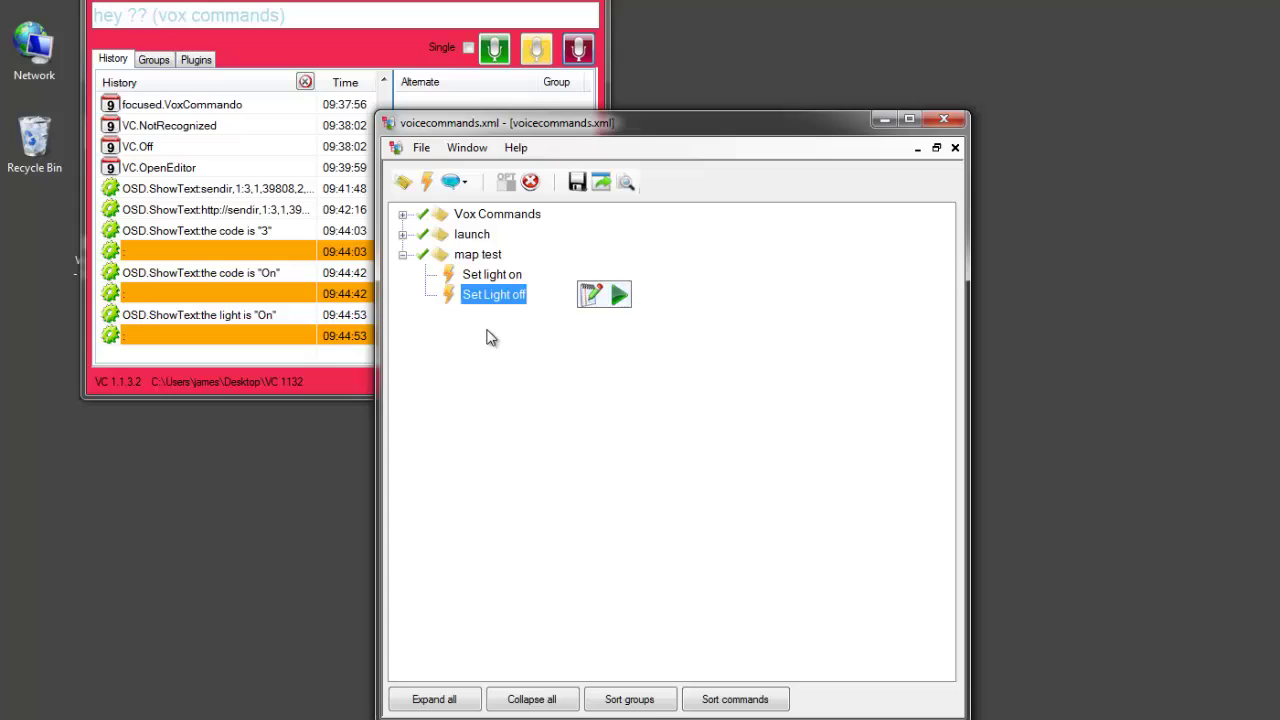
Duplicate the Set Light off command within the map test group and rename the copy as check light status.
mouse_move(490, 302)
key("ctrl+c")
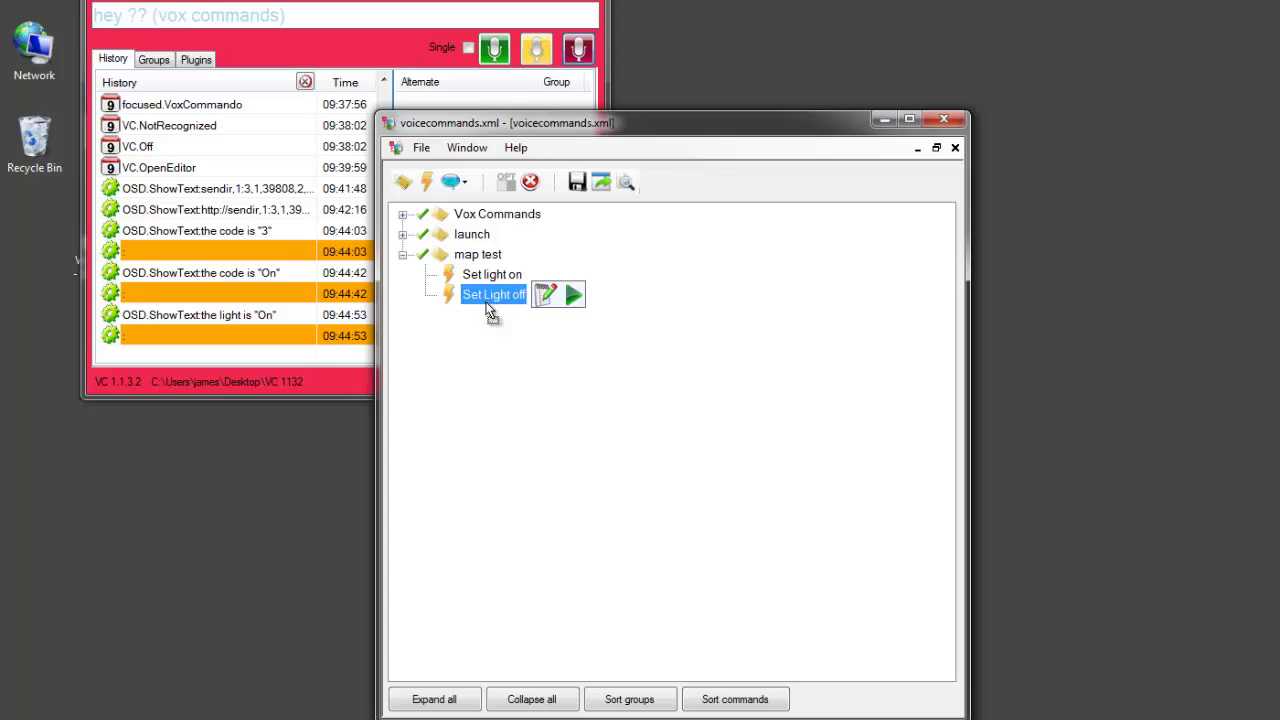
key("ctrl+v")
left_click(482, 316)
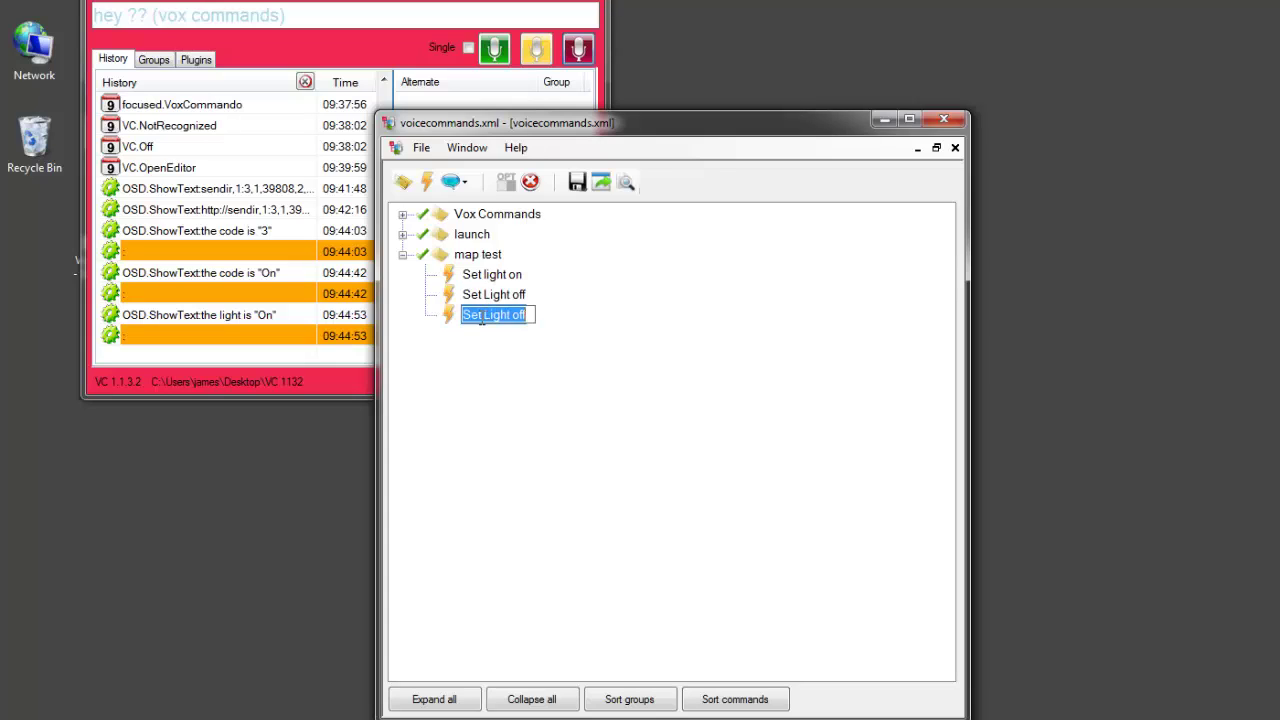
type("check li")
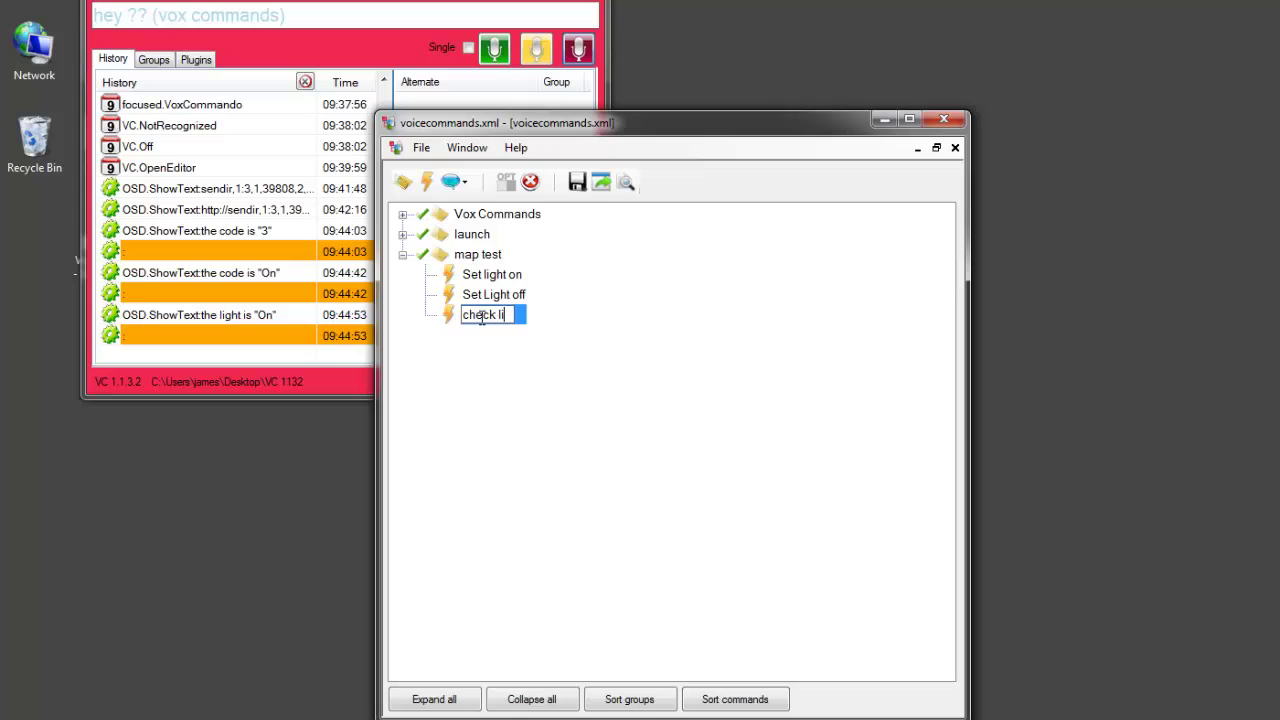
type("ght status")
key("Return")
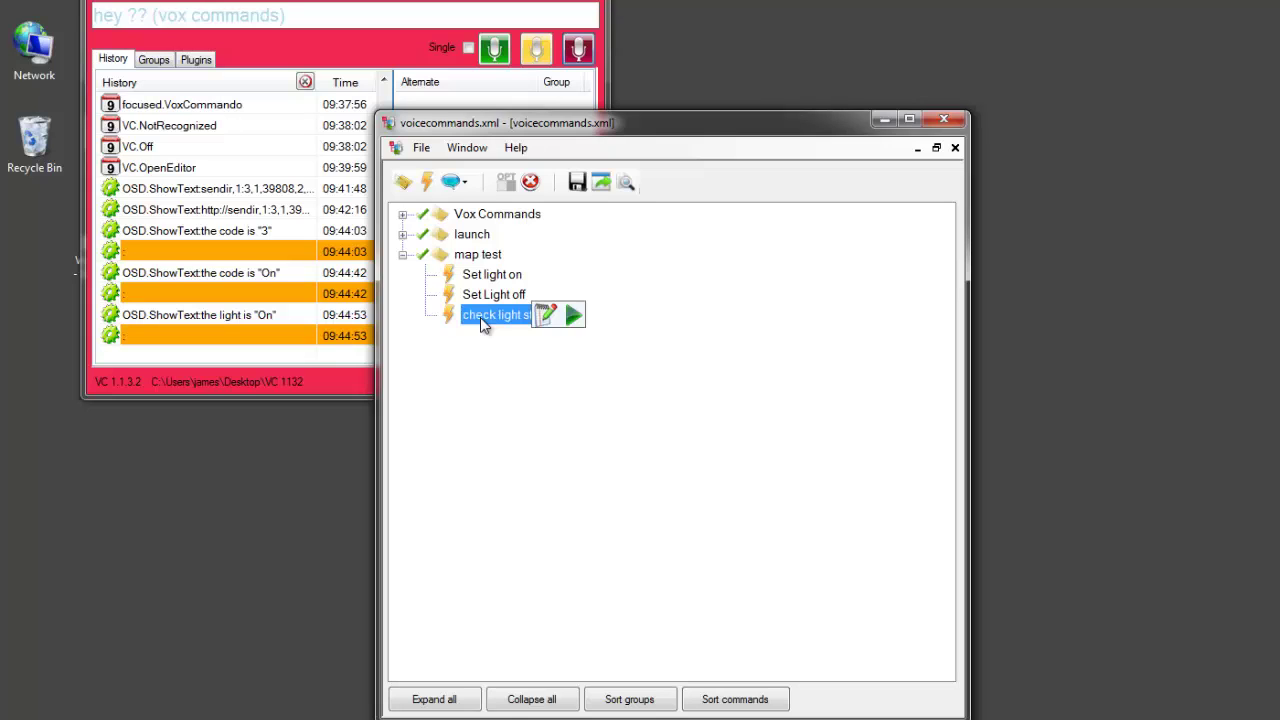
Remove the OSD.ShowText action from the Set light on command and accept the command.
key("Up")
key("Up")
key("Return")
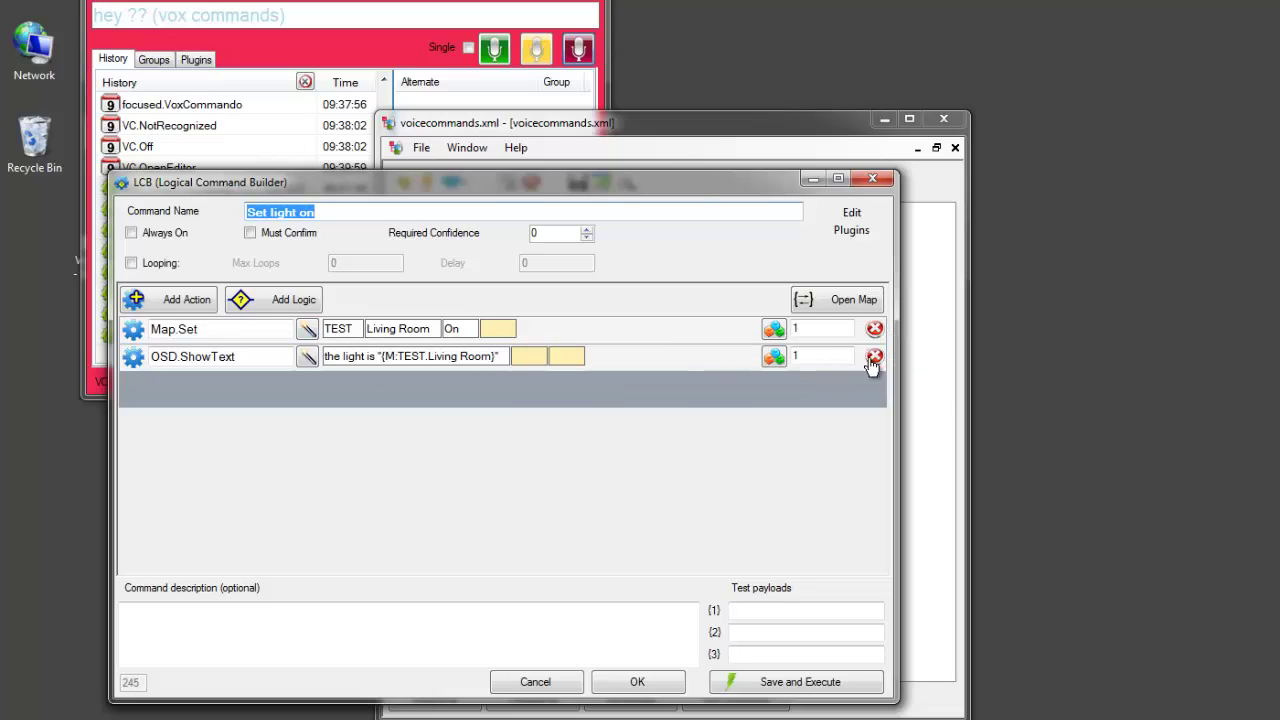
left_click(874, 357)
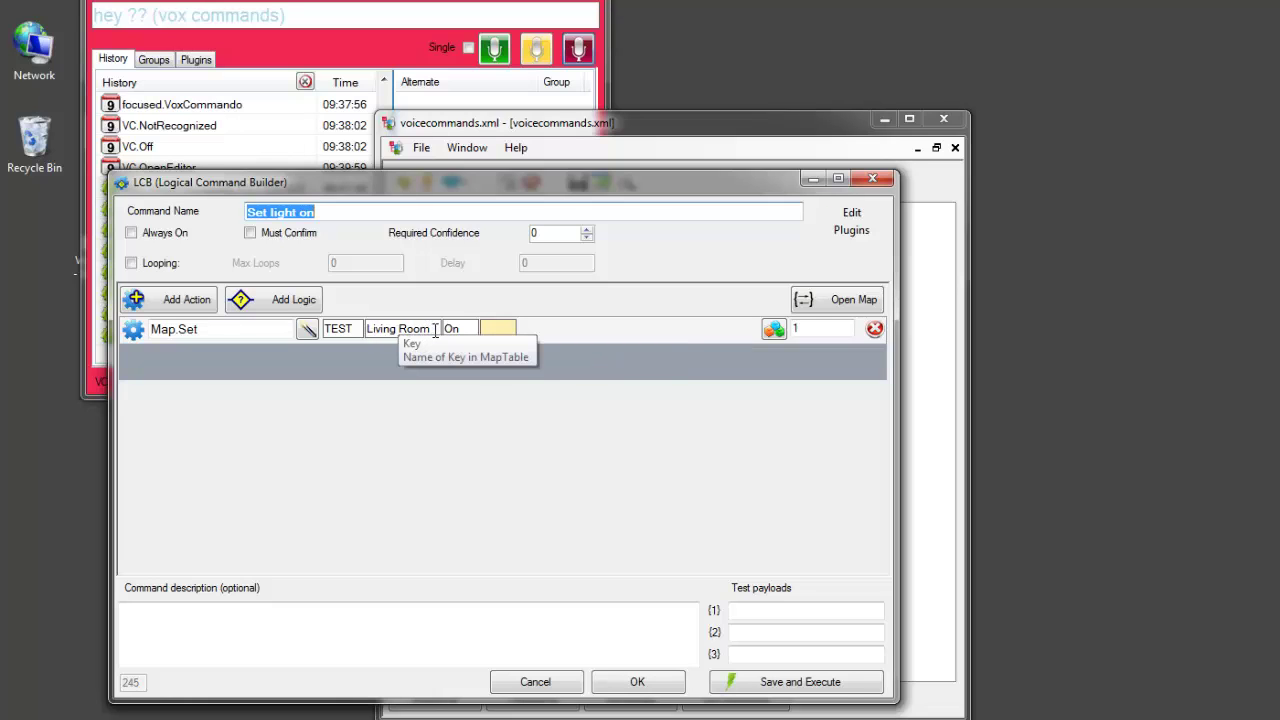
left_click(638, 682)
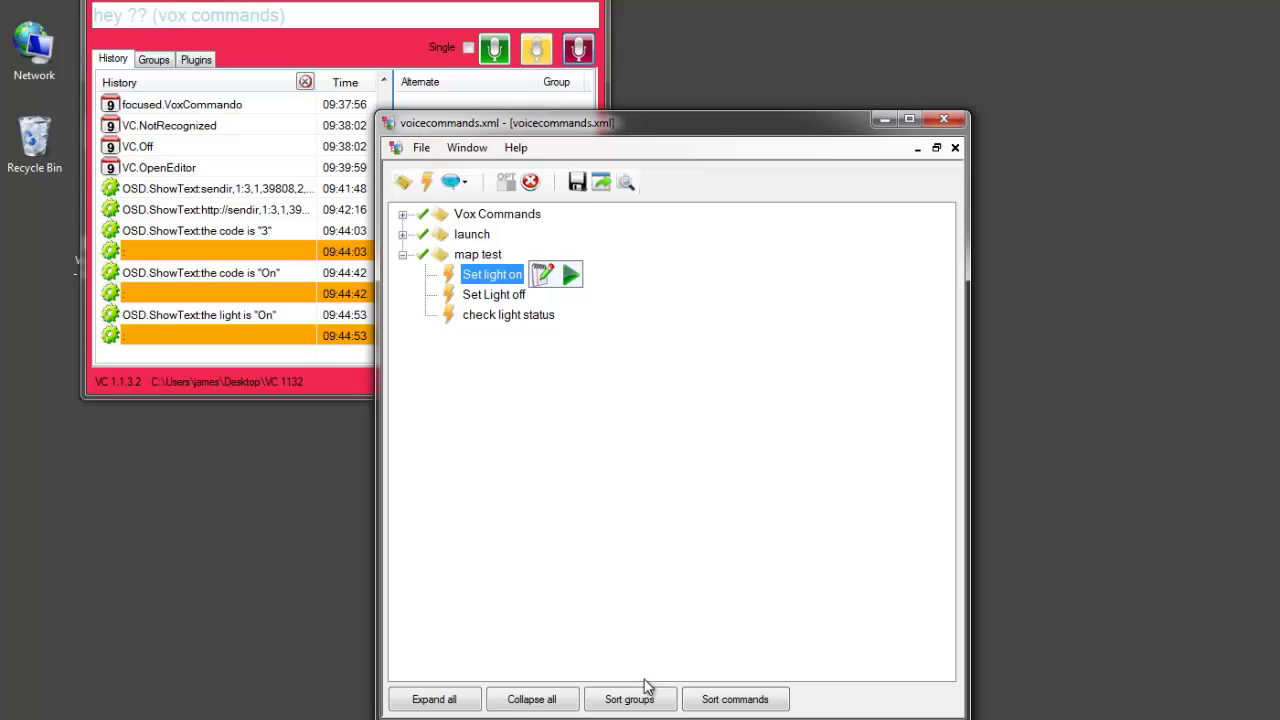
In the Set Light off command, remove the OSD.ShowText action, set the Map.Set value to OFF and accept.
left_click(495, 296)
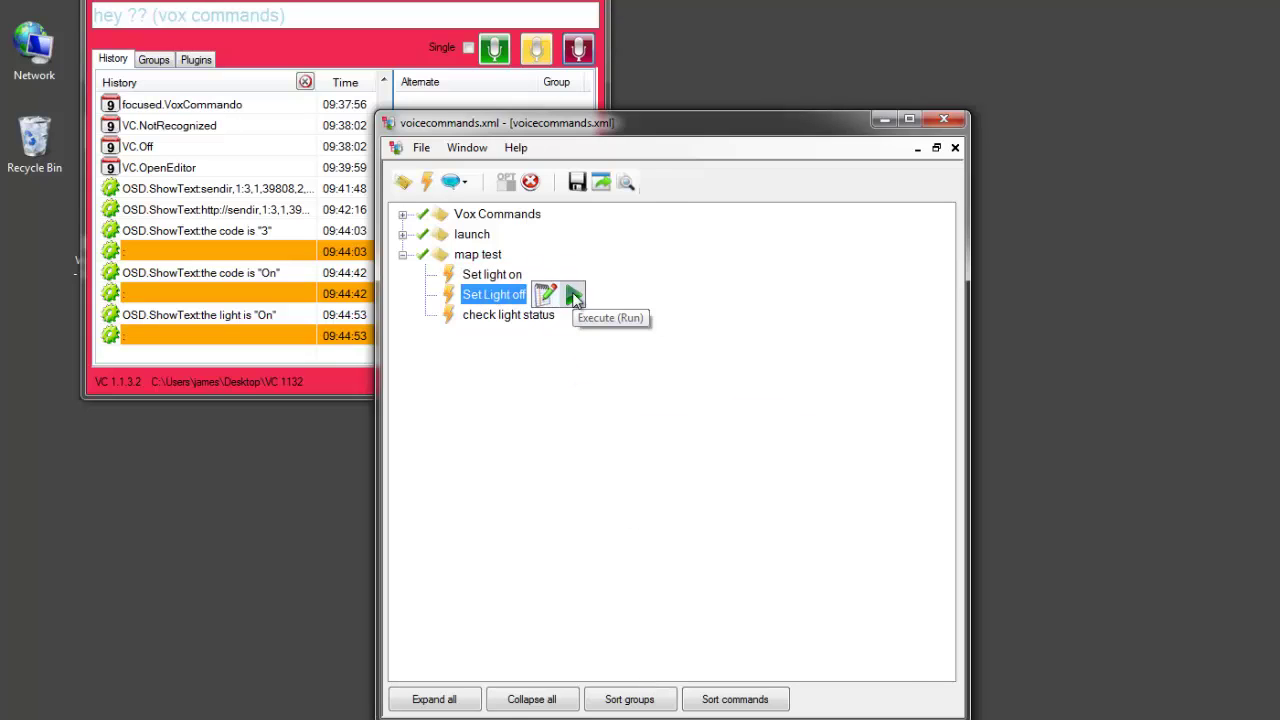
left_click(546, 296)
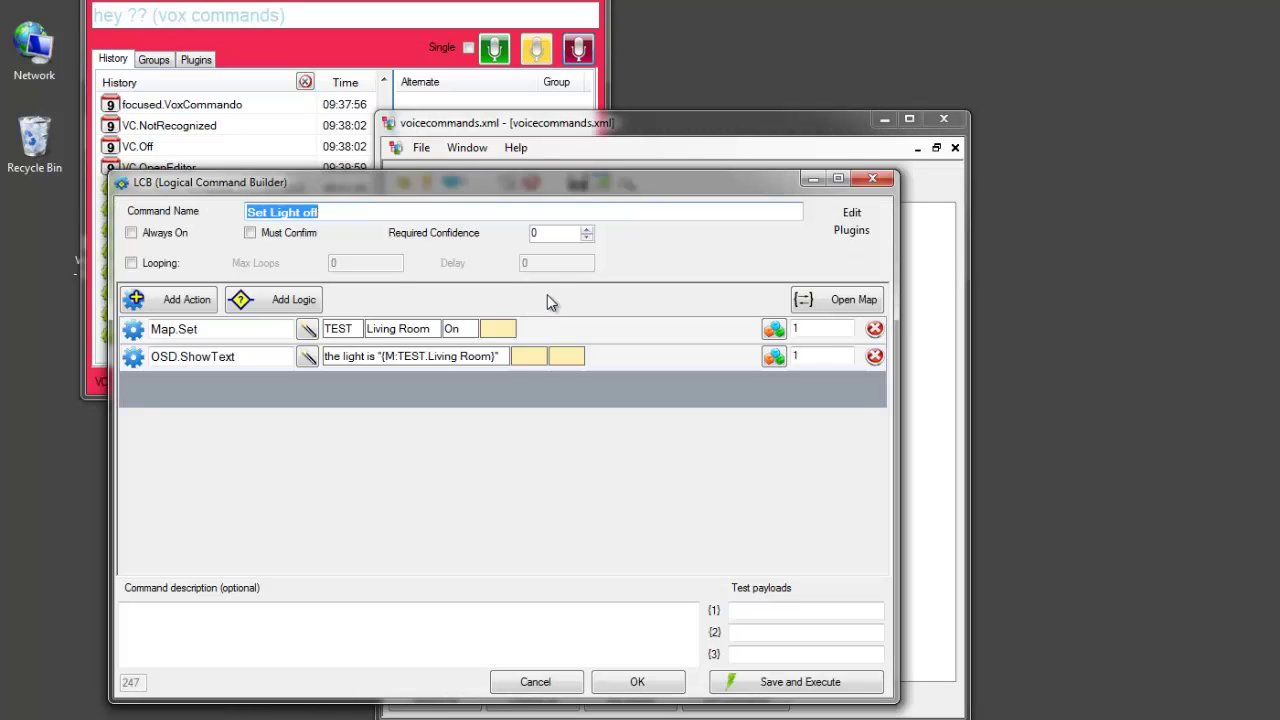
left_click(875, 357)
left_click_drag(453, 329, 484, 329)
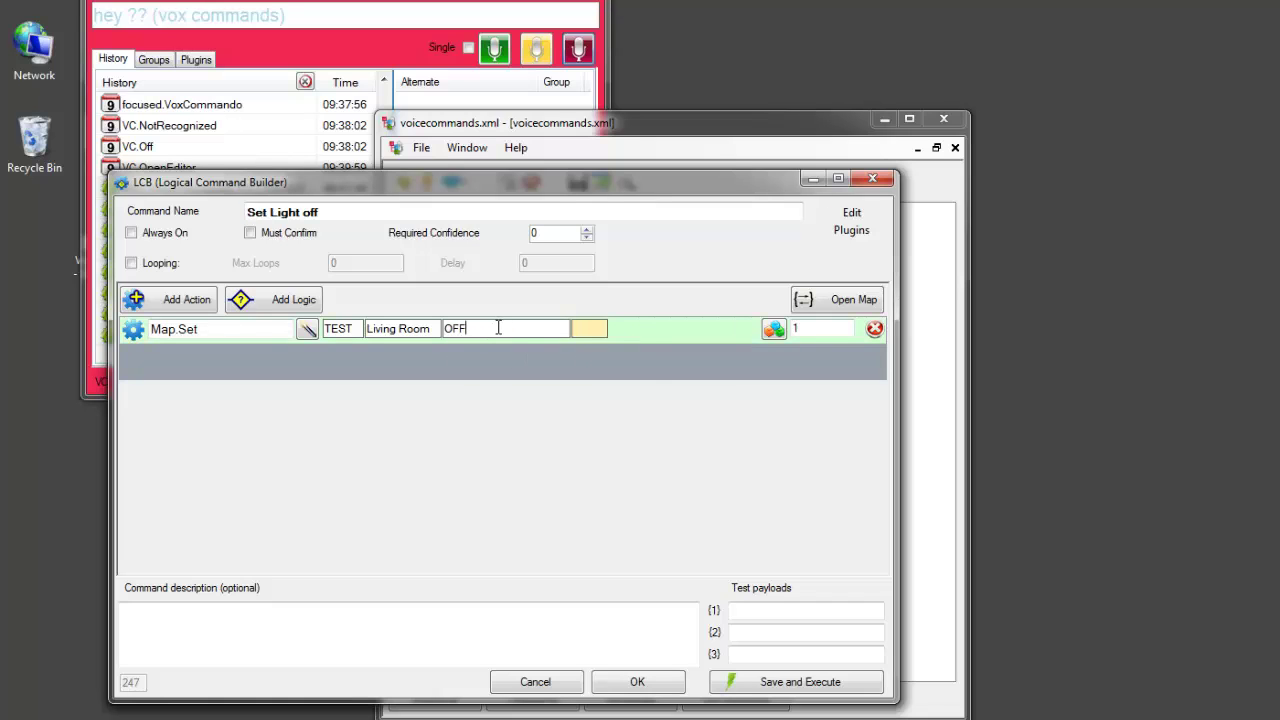
left_click(646, 681)
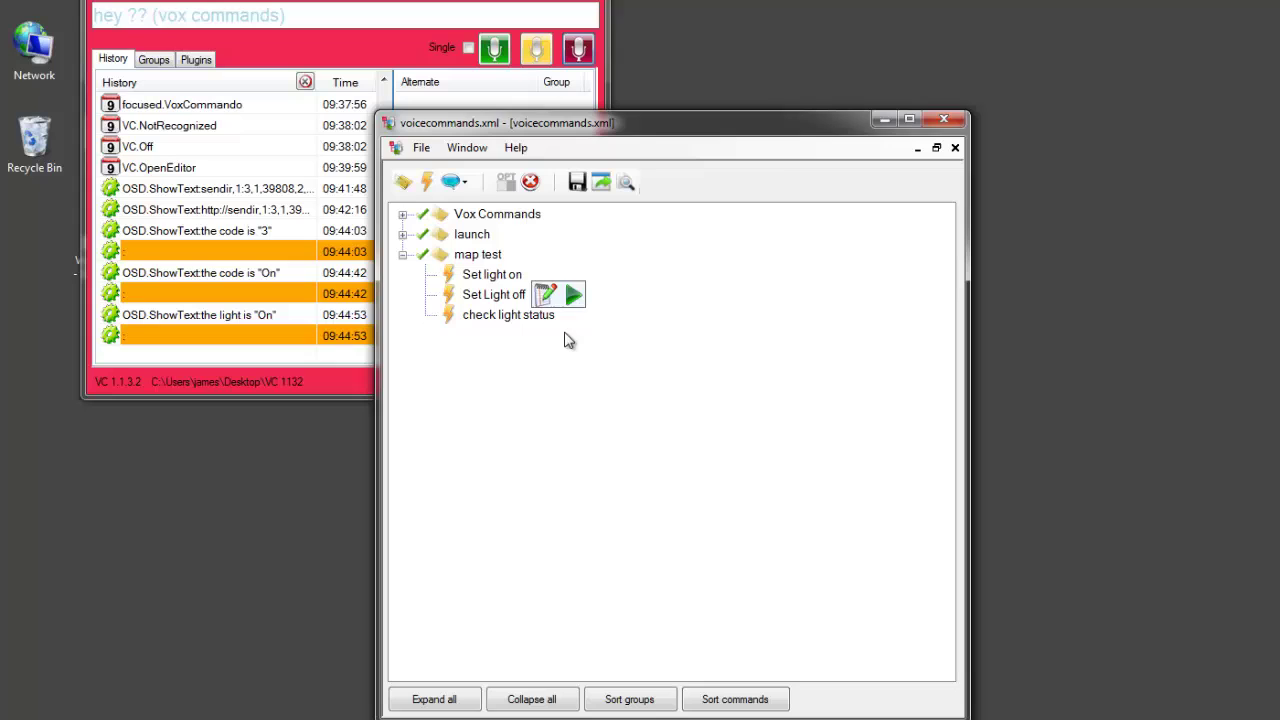
Remove the Map.Set action from the check light status command, leaving only OSD.ShowText, and accept the command.
left_click(490, 314)
left_click(546, 315)
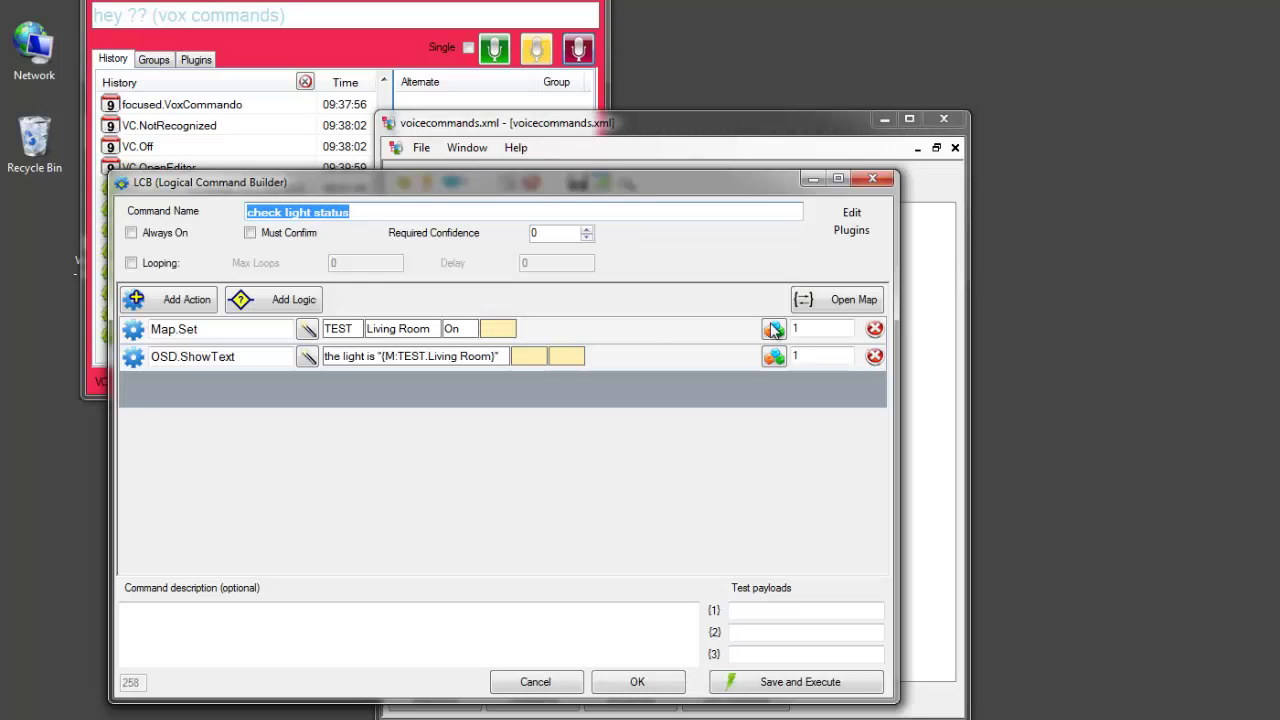
left_click(875, 329)
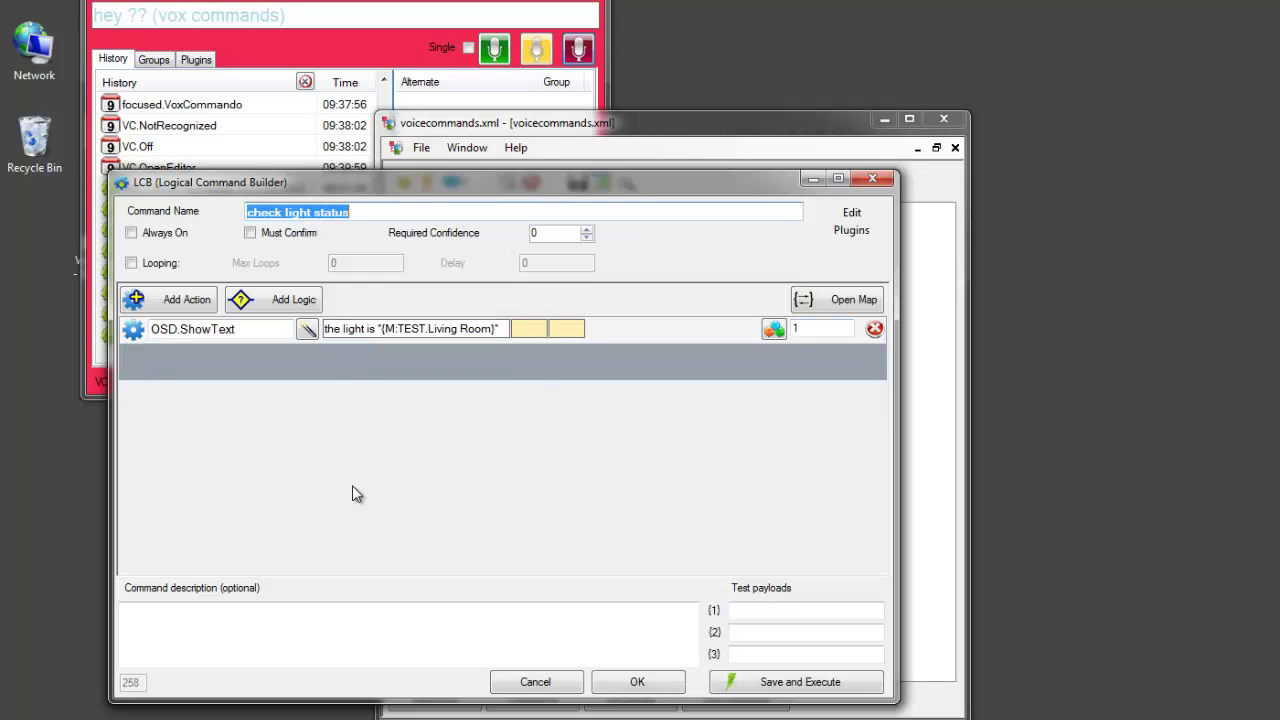
left_click(638, 681)
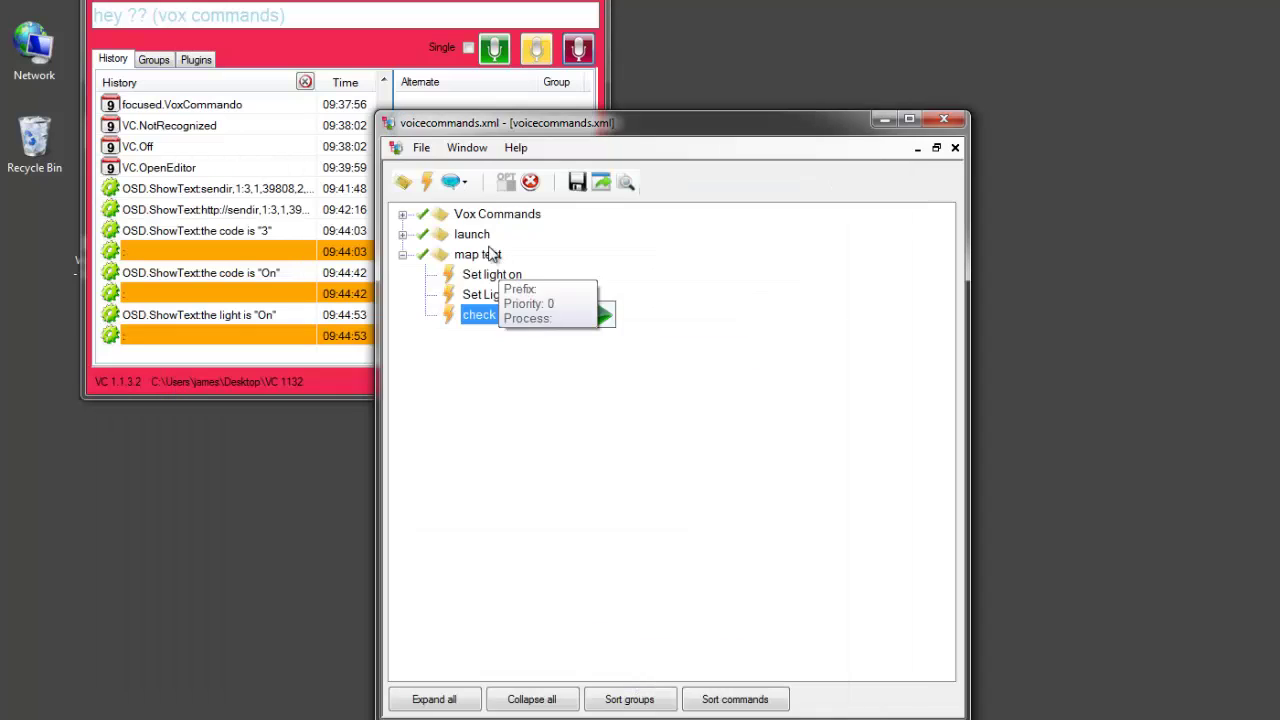
Execute the Set light on command and test the stored value by executing check light status.
left_click(500, 278)
left_click(569, 274)
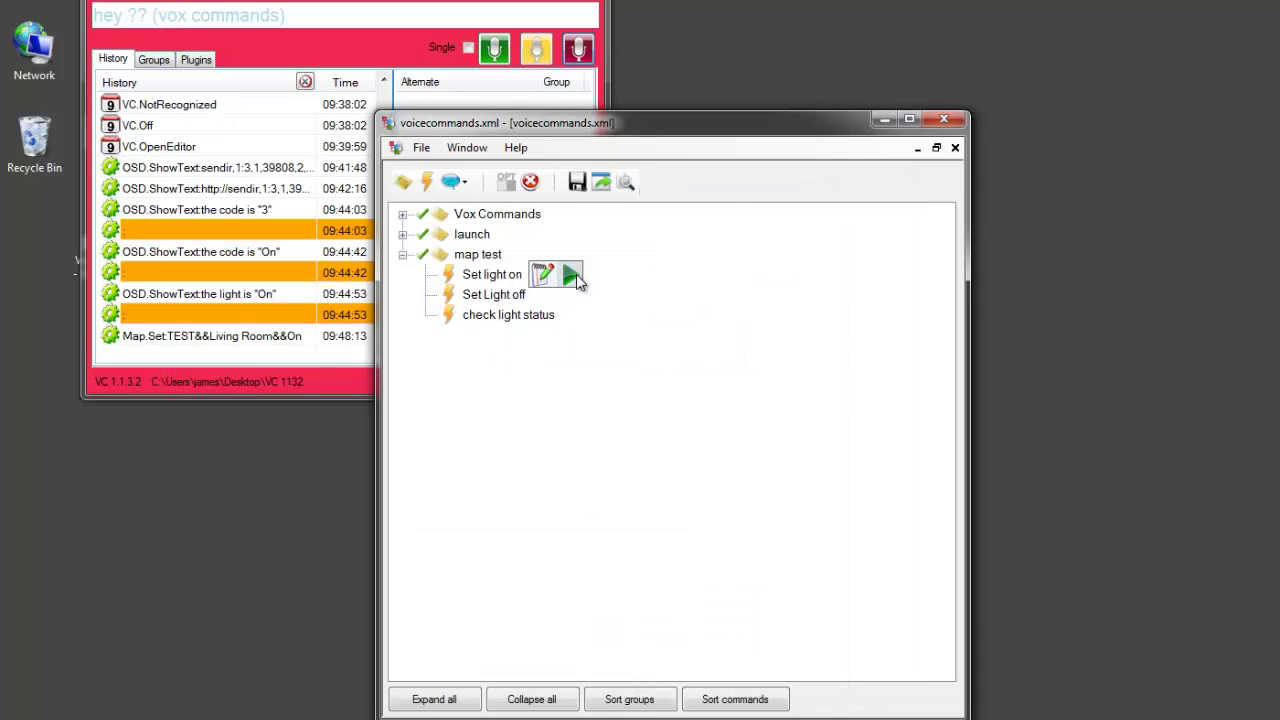
left_click(525, 315)
left_click(603, 314)
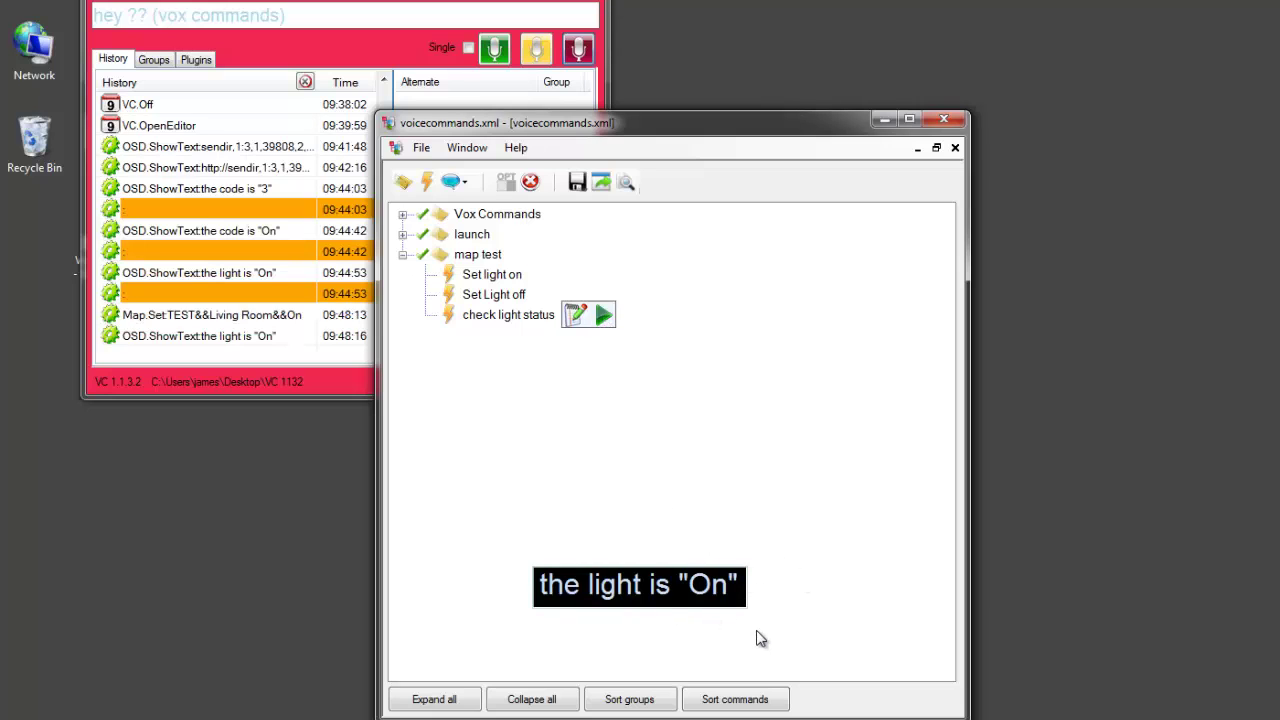
Execute the Set Light off command and test the stored value by executing check light status.
left_click(495, 294)
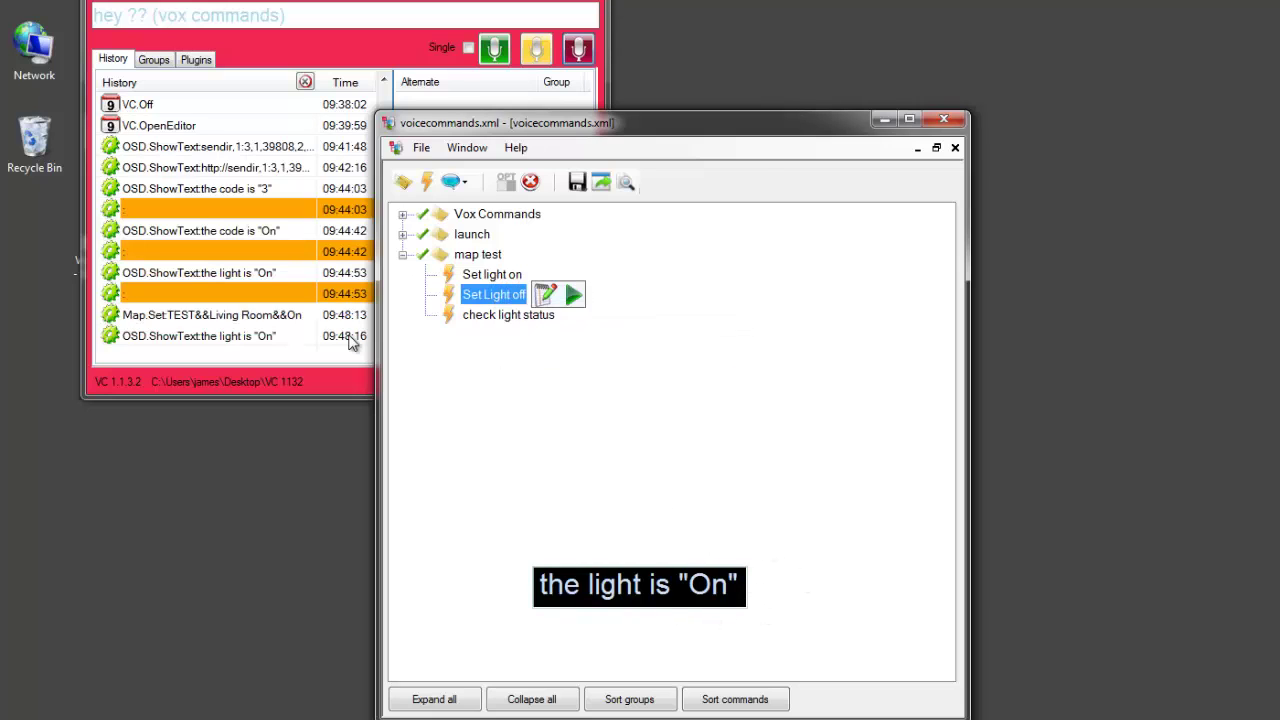
left_click(574, 295)
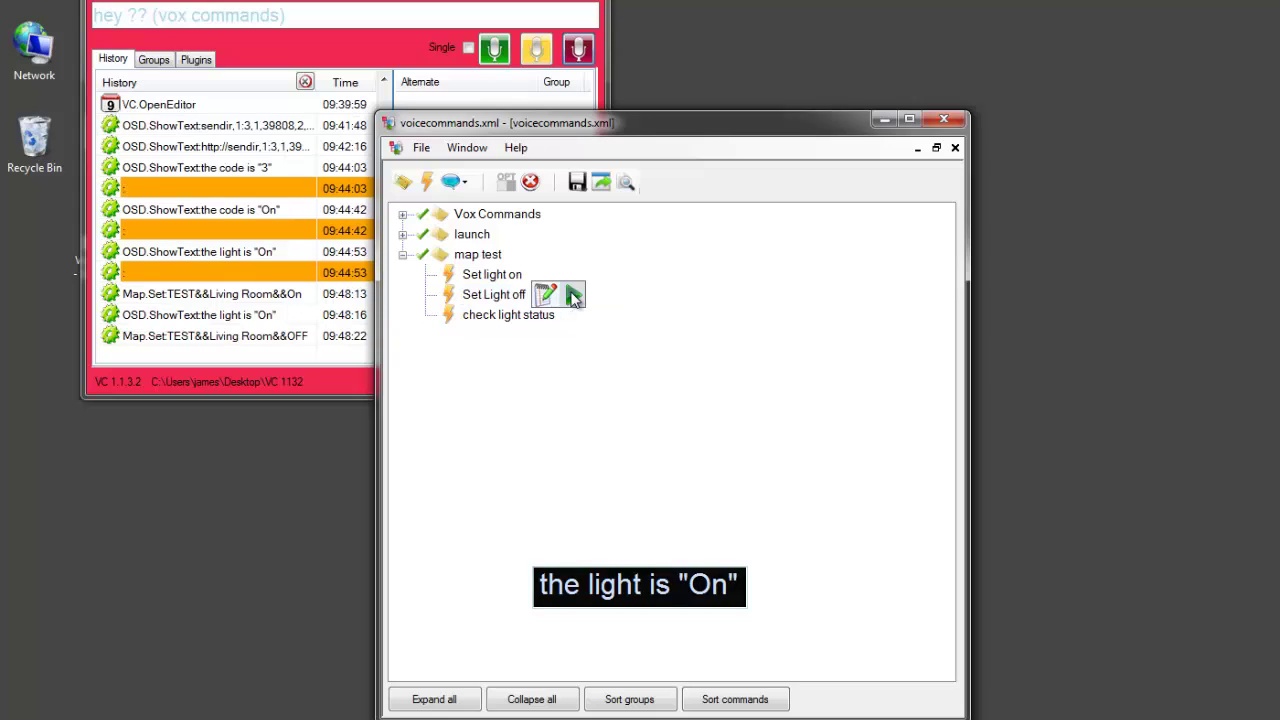
left_click(522, 316)
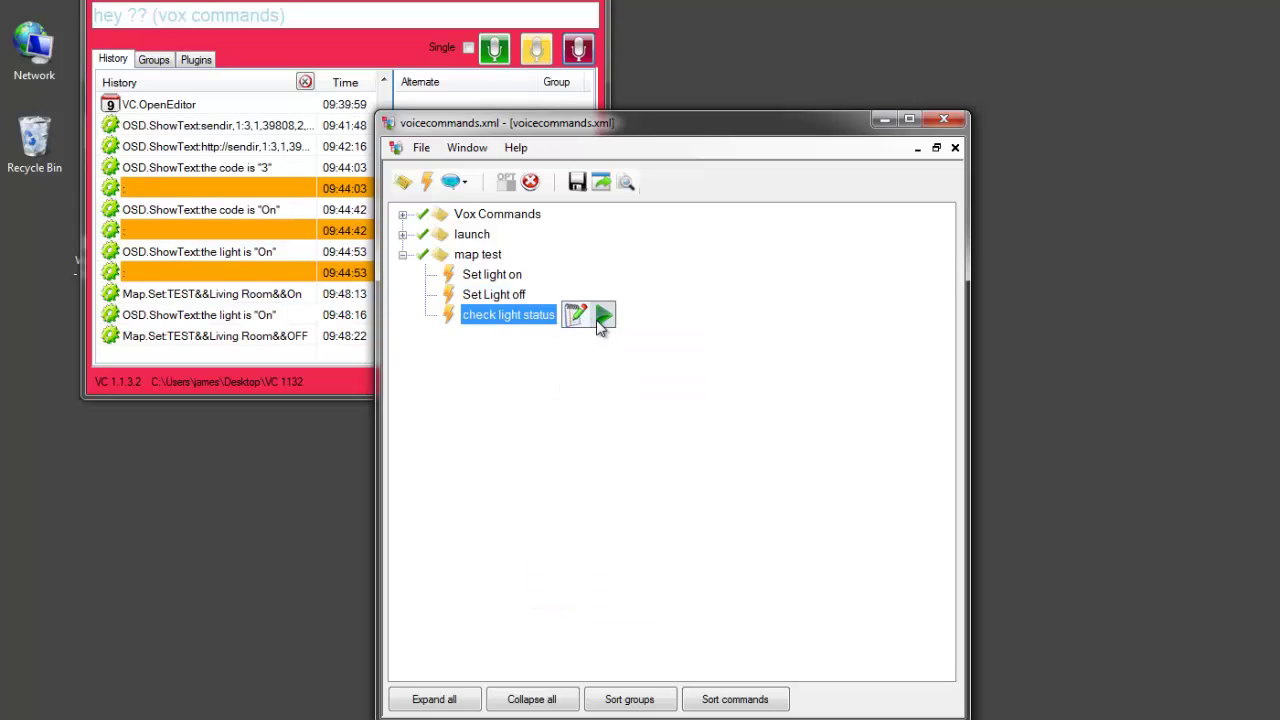
left_click(602, 318)
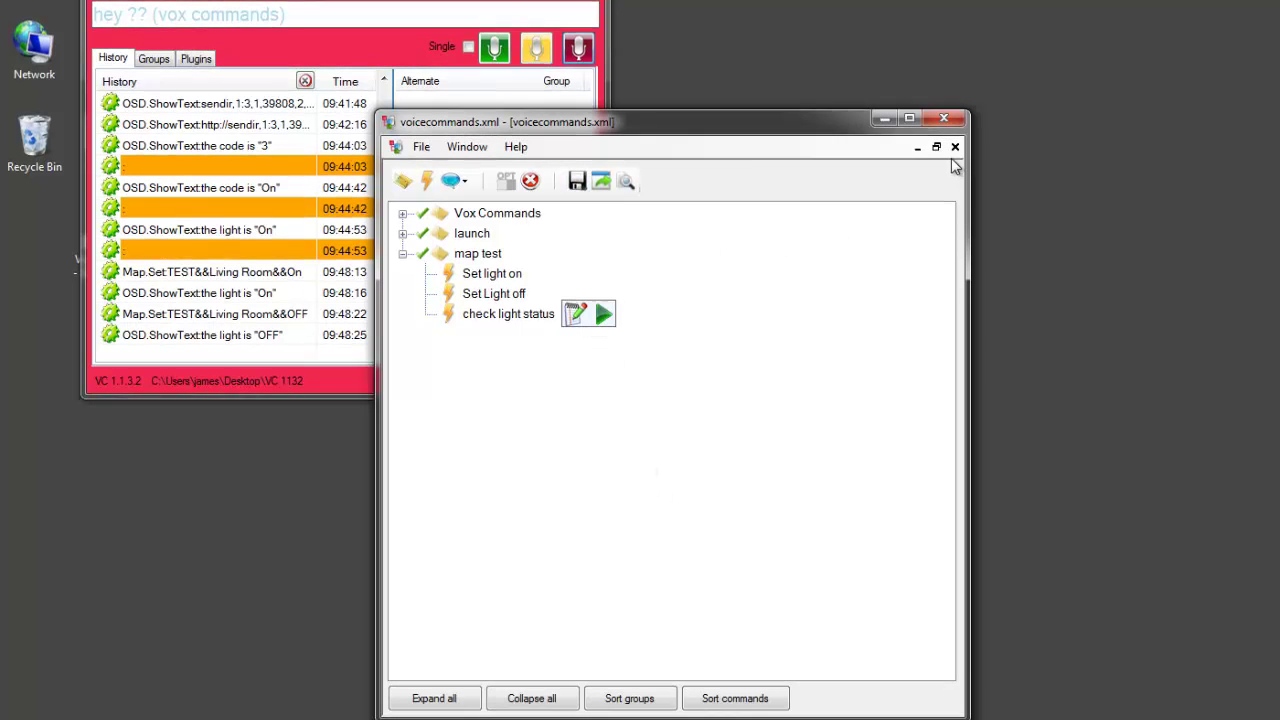
Close the command editor and do a full restart of VoxCommando, testing the saved map value with check light status.
left_click(943, 118)
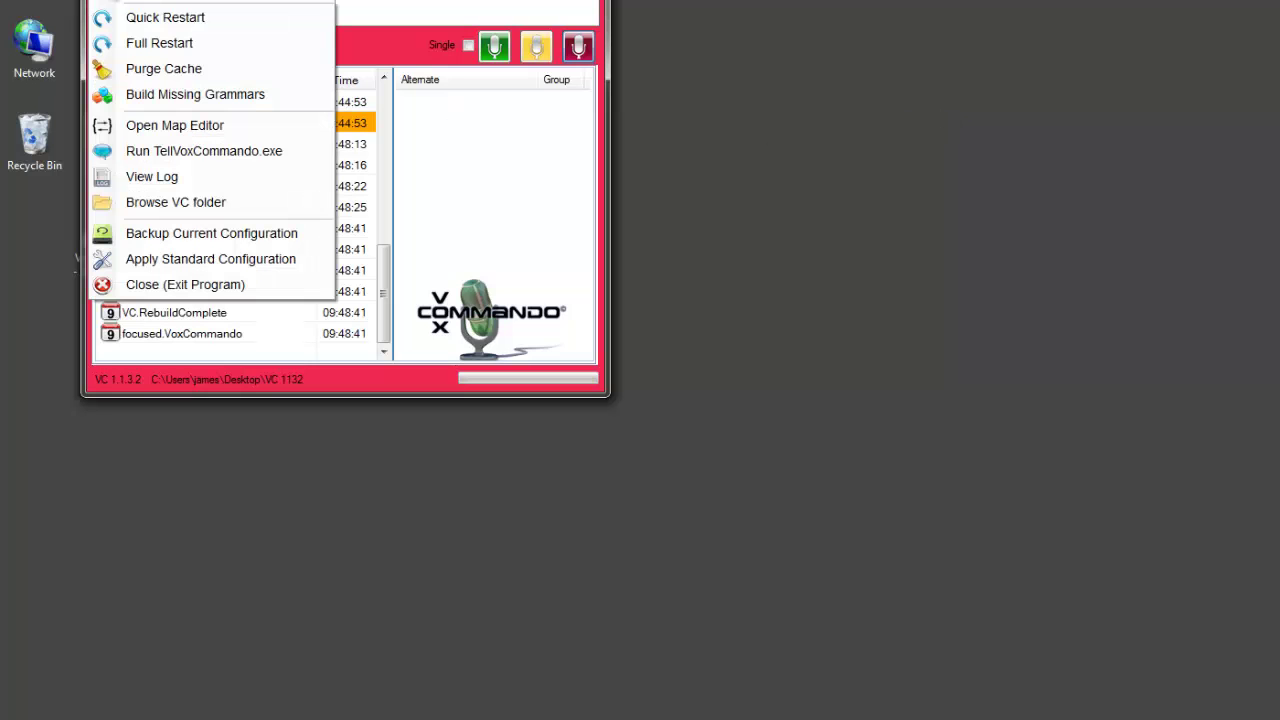
left_click(159, 45)
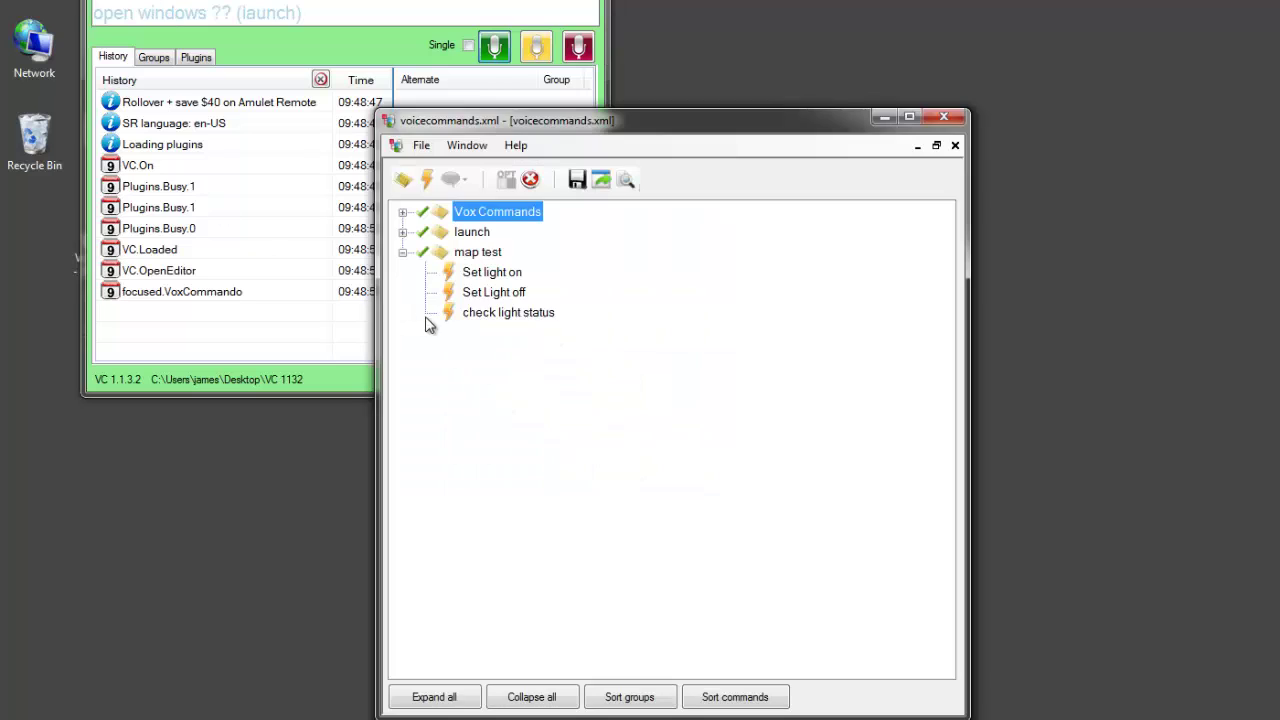
left_click(520, 313)
left_click(604, 313)
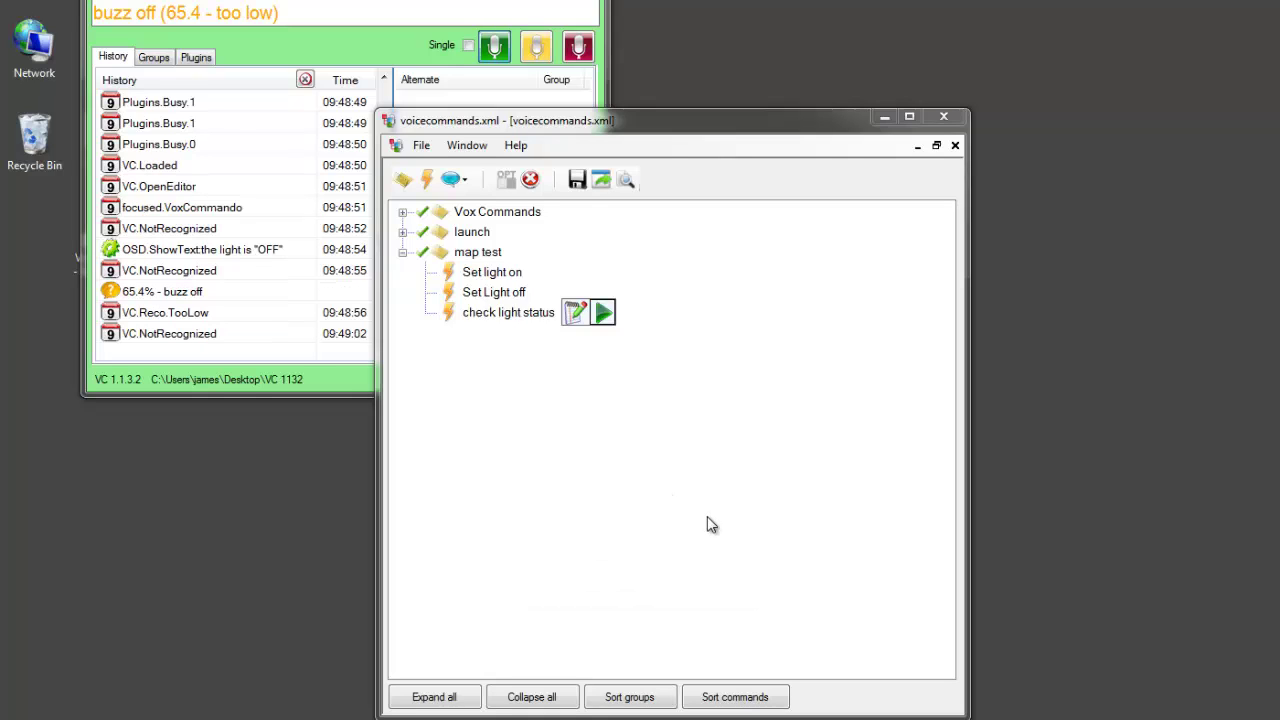
Close the command editor, look through the list of map tables in the Map Editor and close it.
left_click(946, 119)
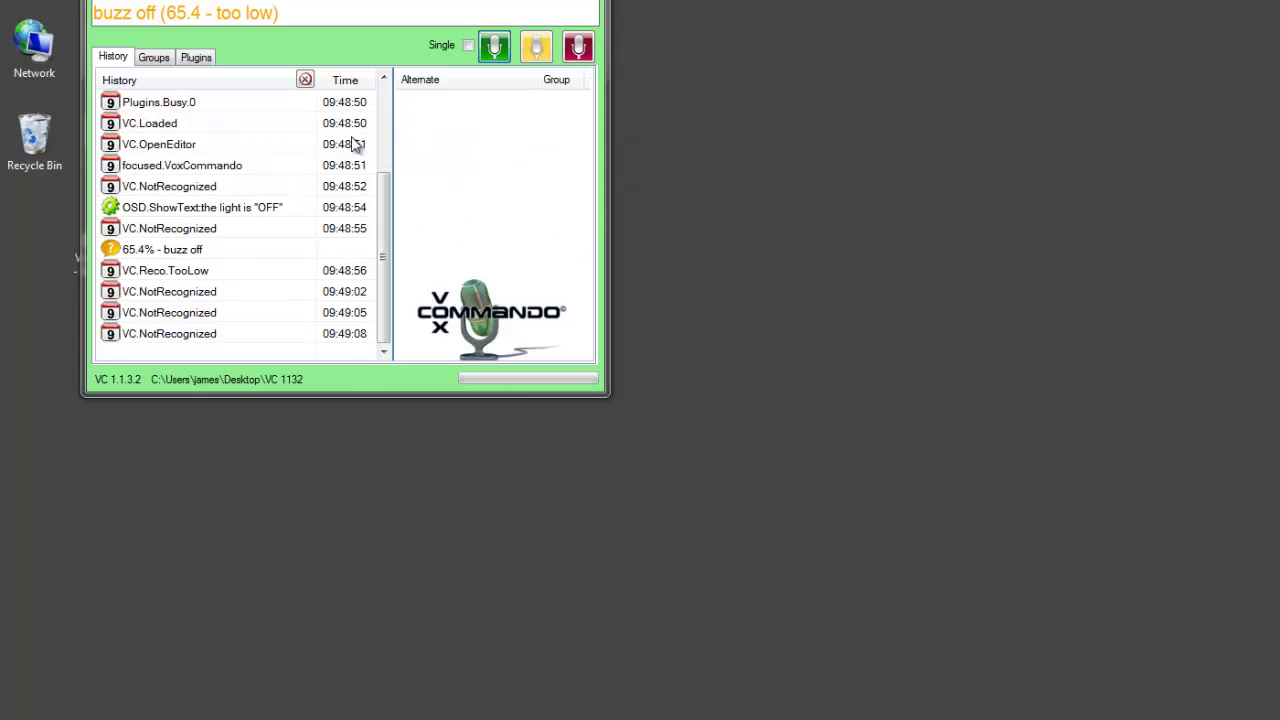
left_click(104, 3)
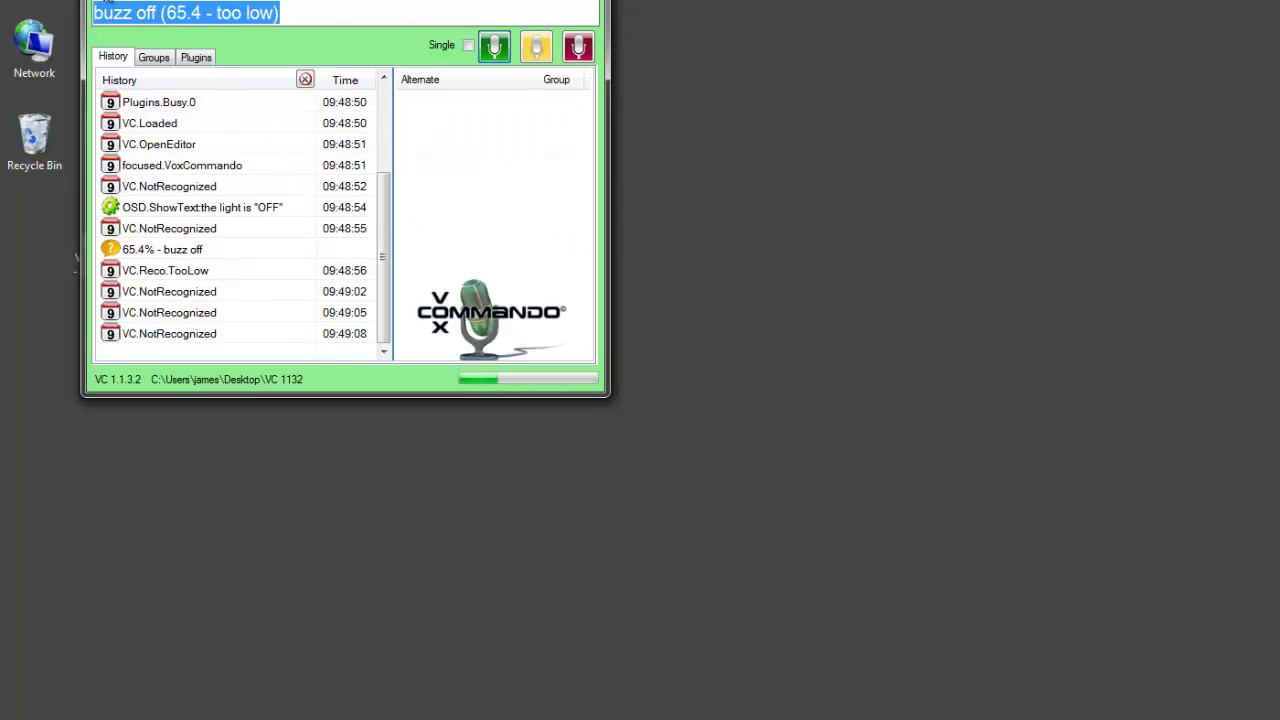
right_click(104, 3)
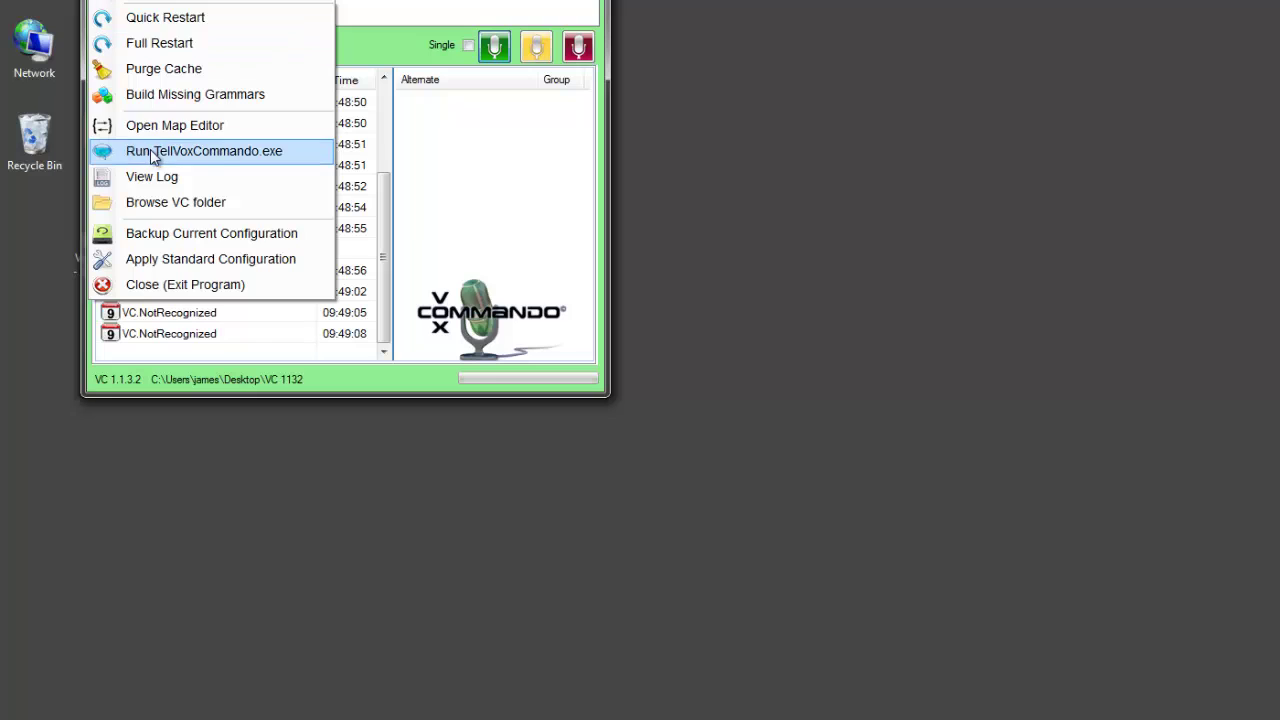
left_click(186, 128)
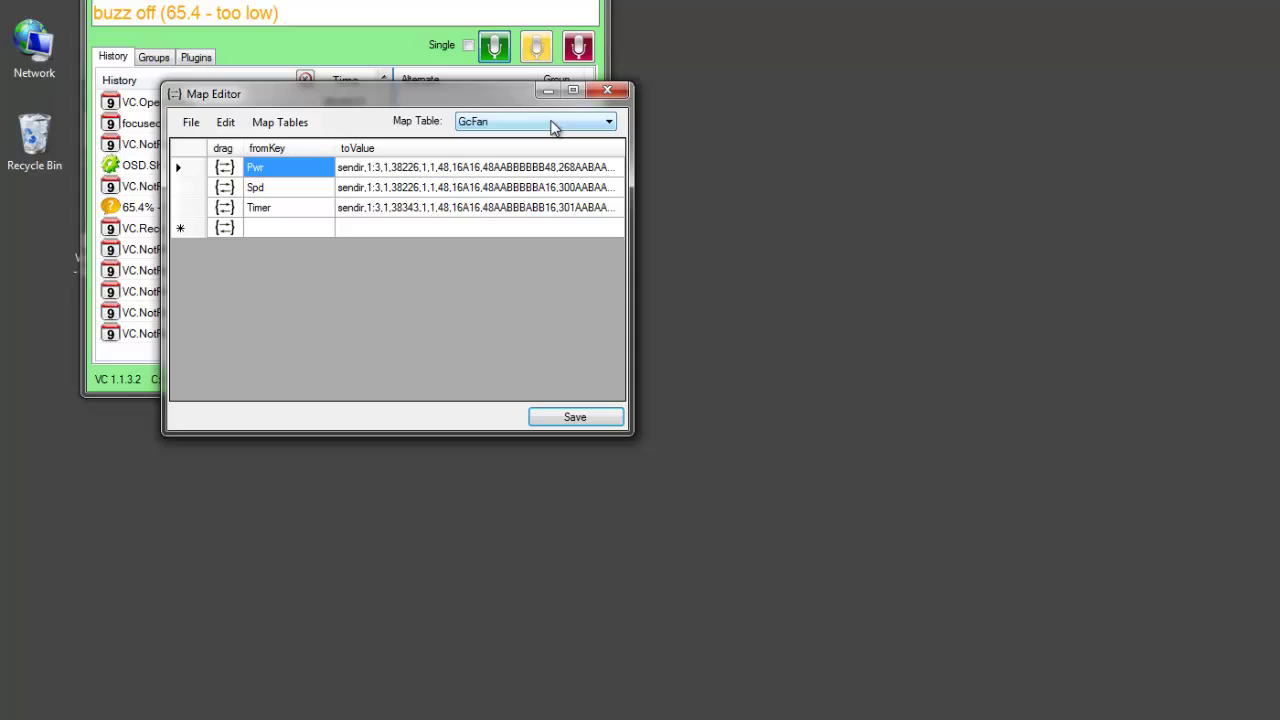
left_click(554, 125)
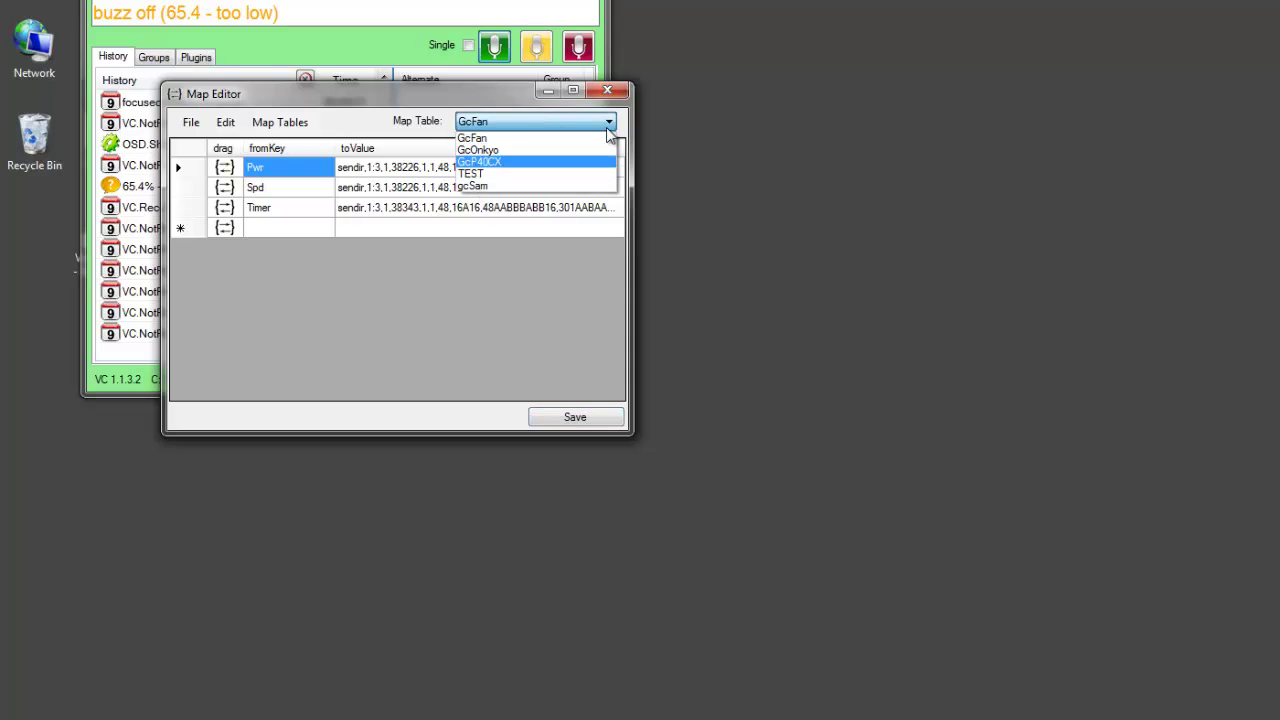
left_click(616, 92)
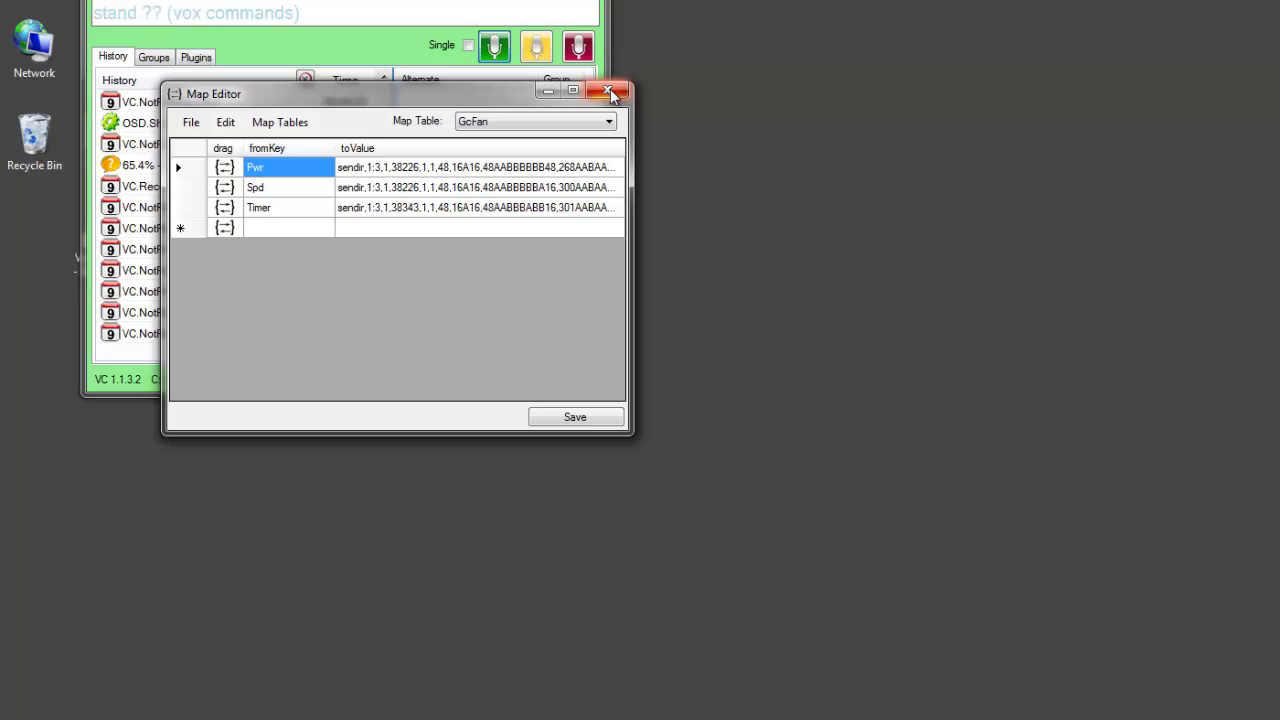
left_click(612, 92)
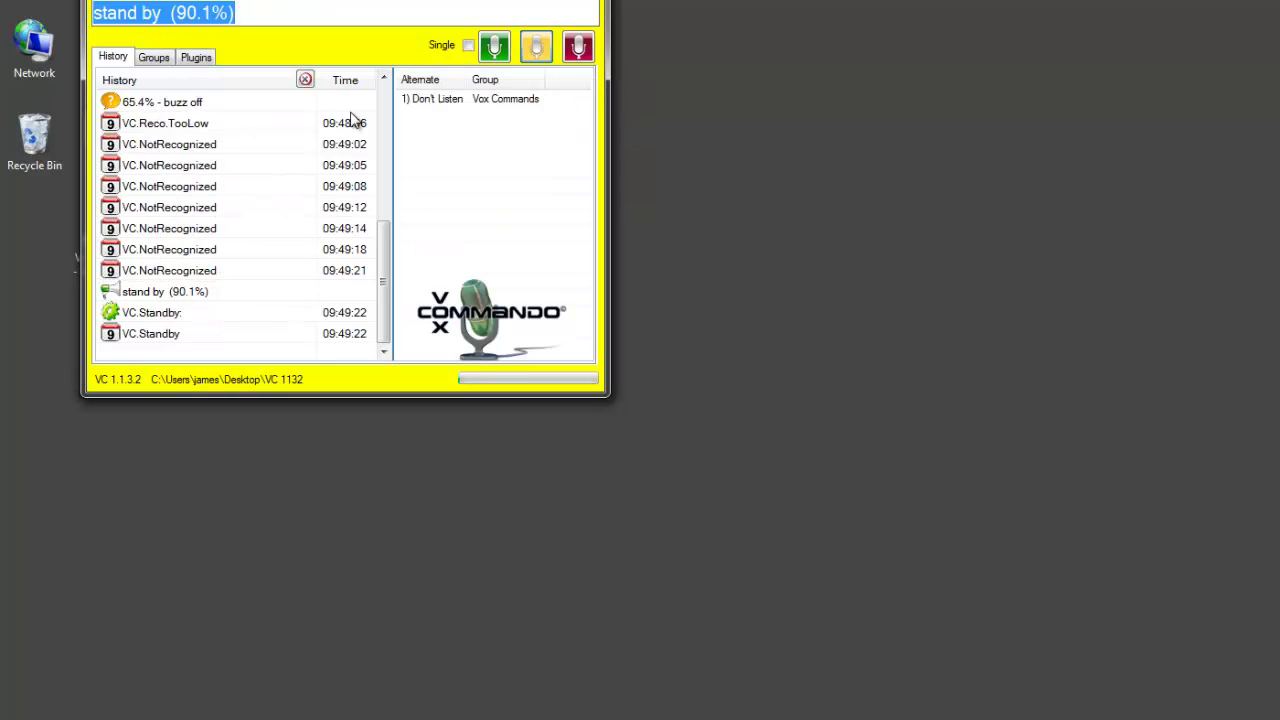
Turn VoxCommando's listening off and browse from its program folder to the data subfolder.
left_click(578, 47)
left_click(96, 4)
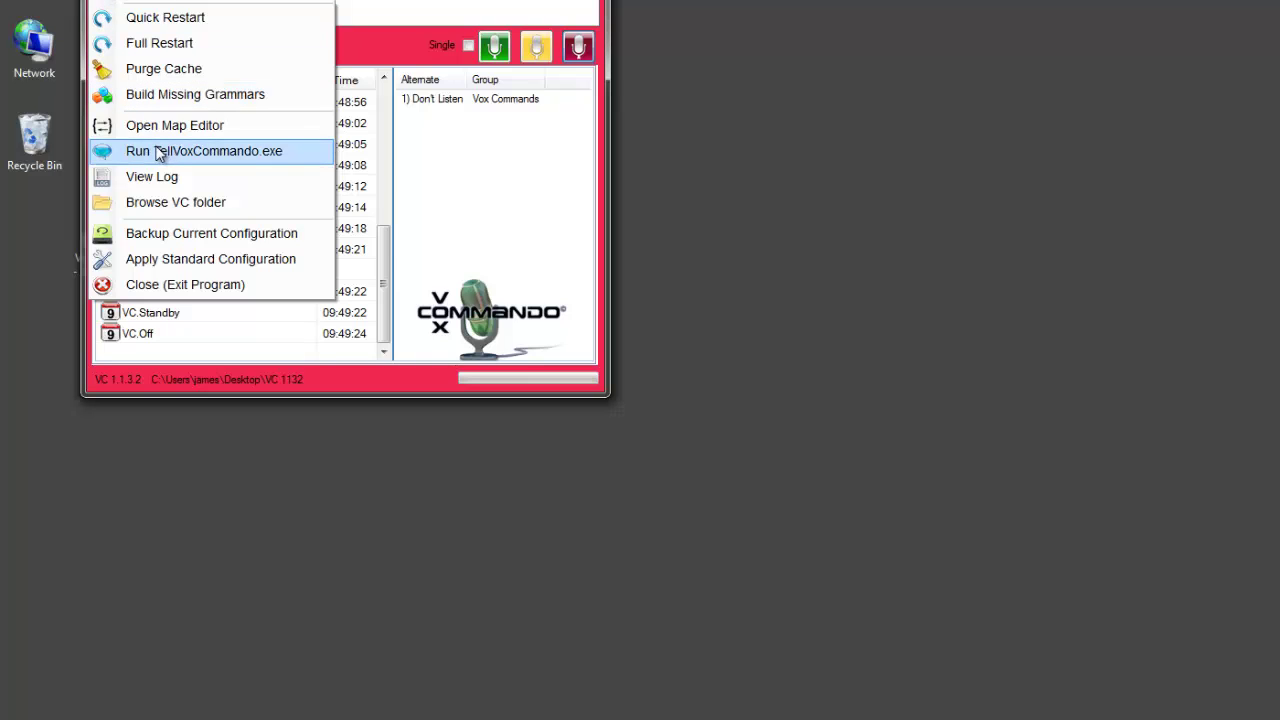
left_click(136, 206)
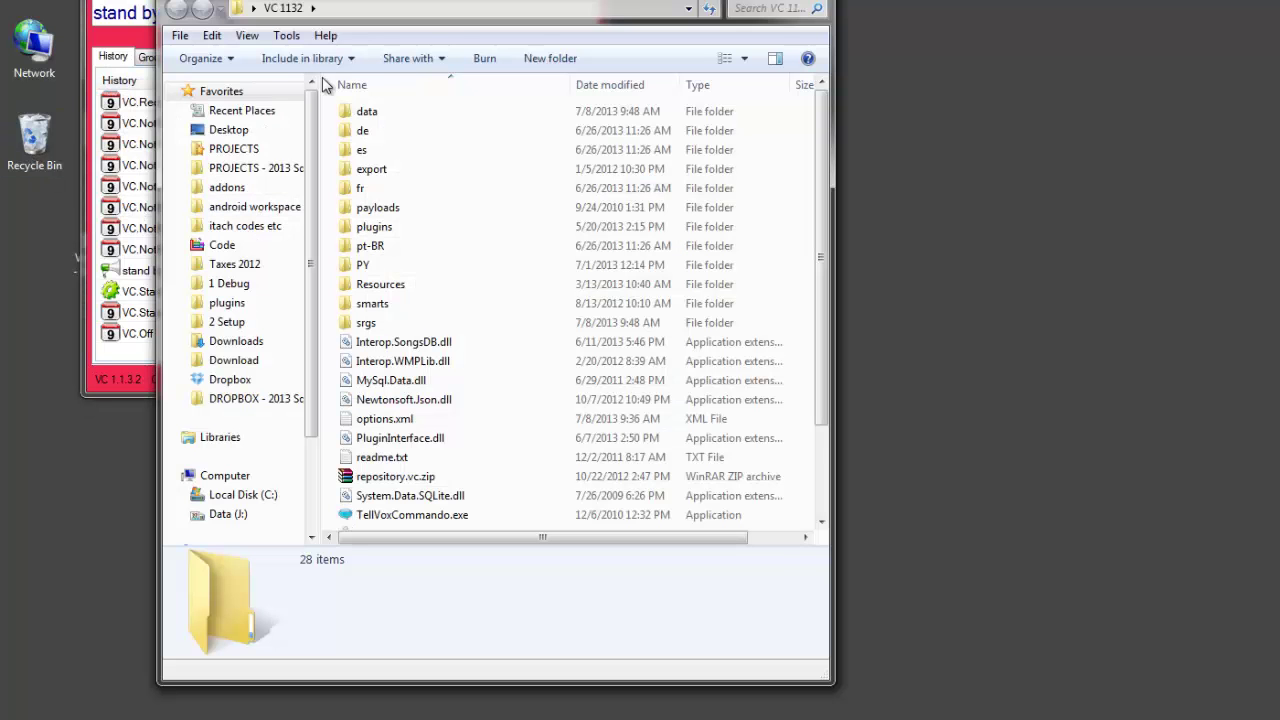
left_click(360, 114)
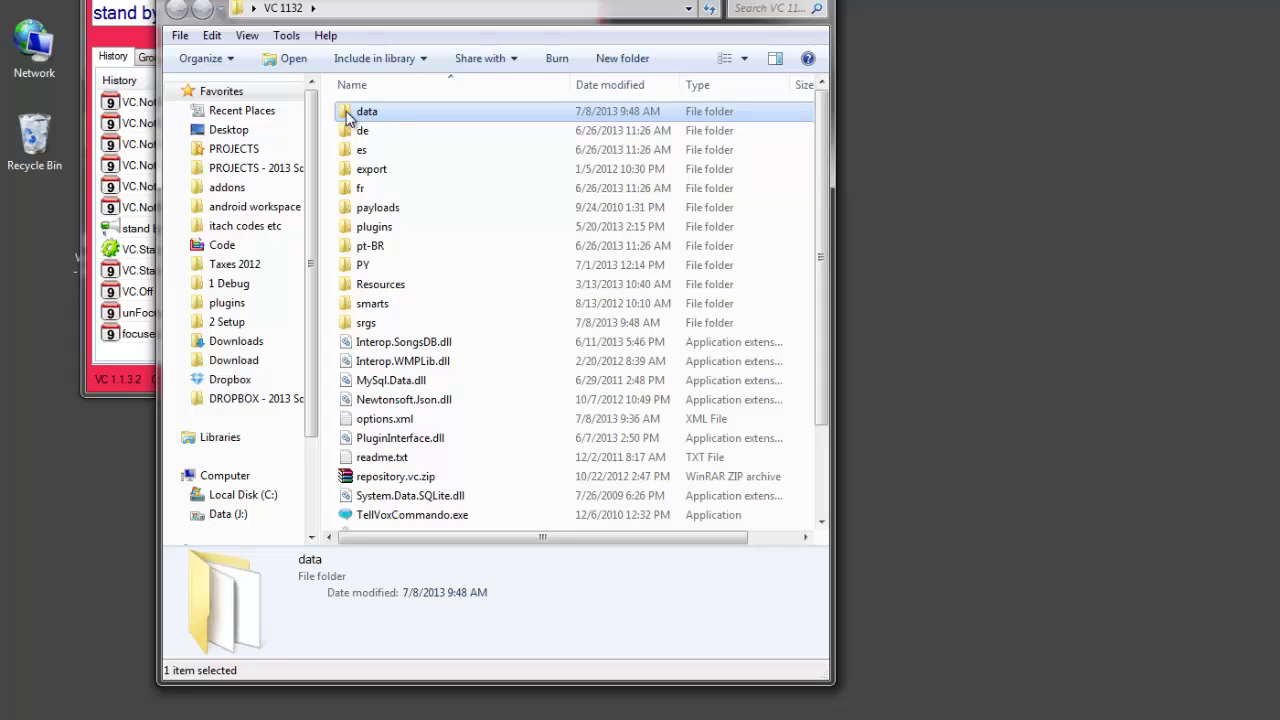
double_click(358, 117)
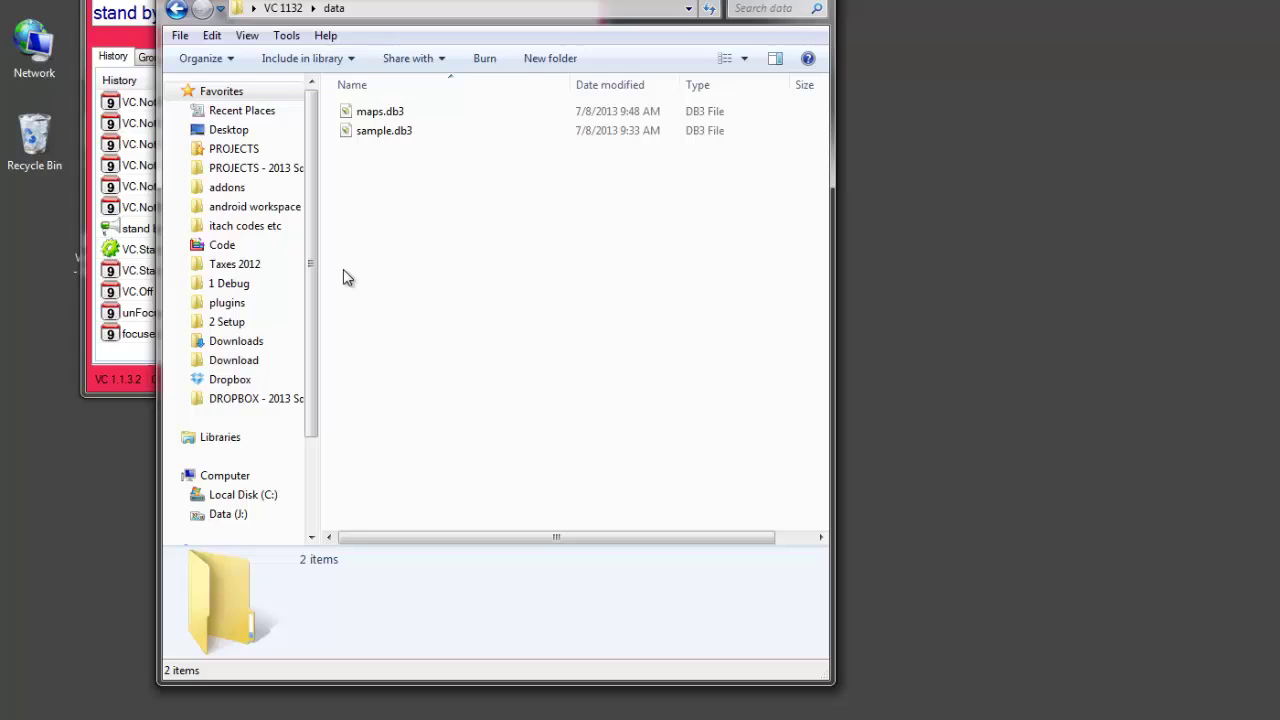
Open sample.db3 in SQLiteSpy, examine the keys and values in the gcSam table, and close the database viewer.
left_click(372, 132)
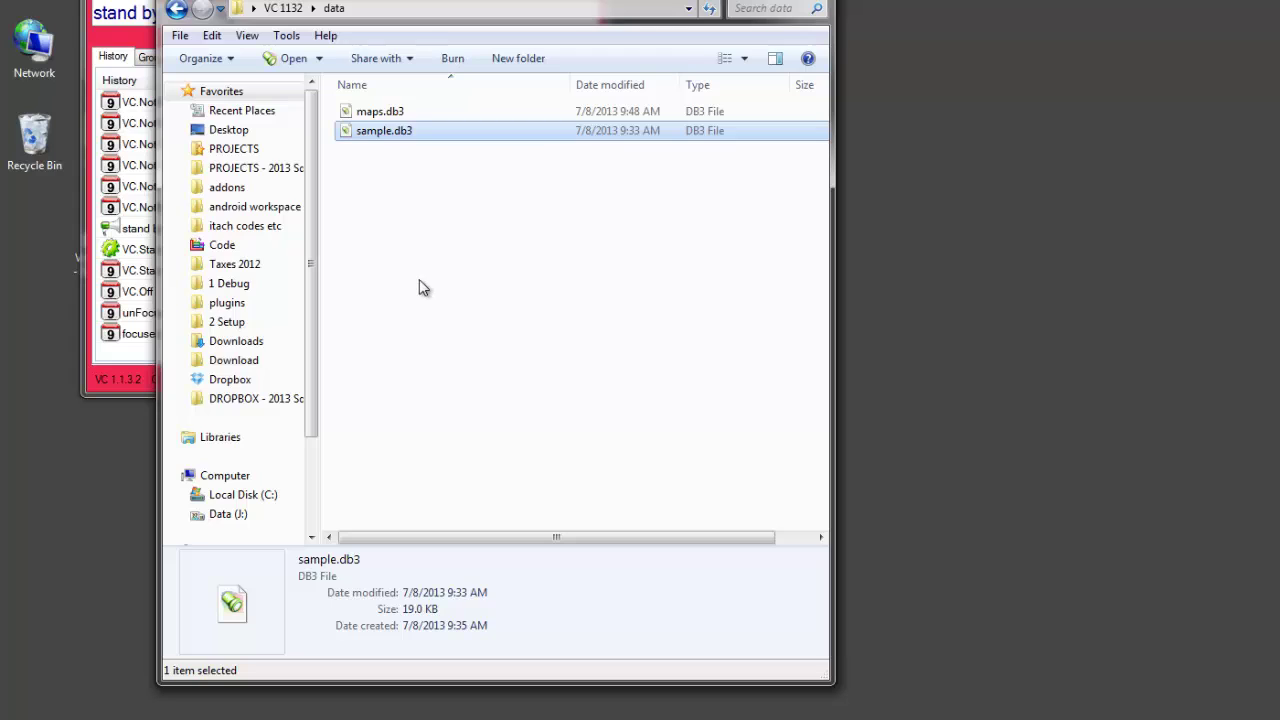
double_click(369, 135)
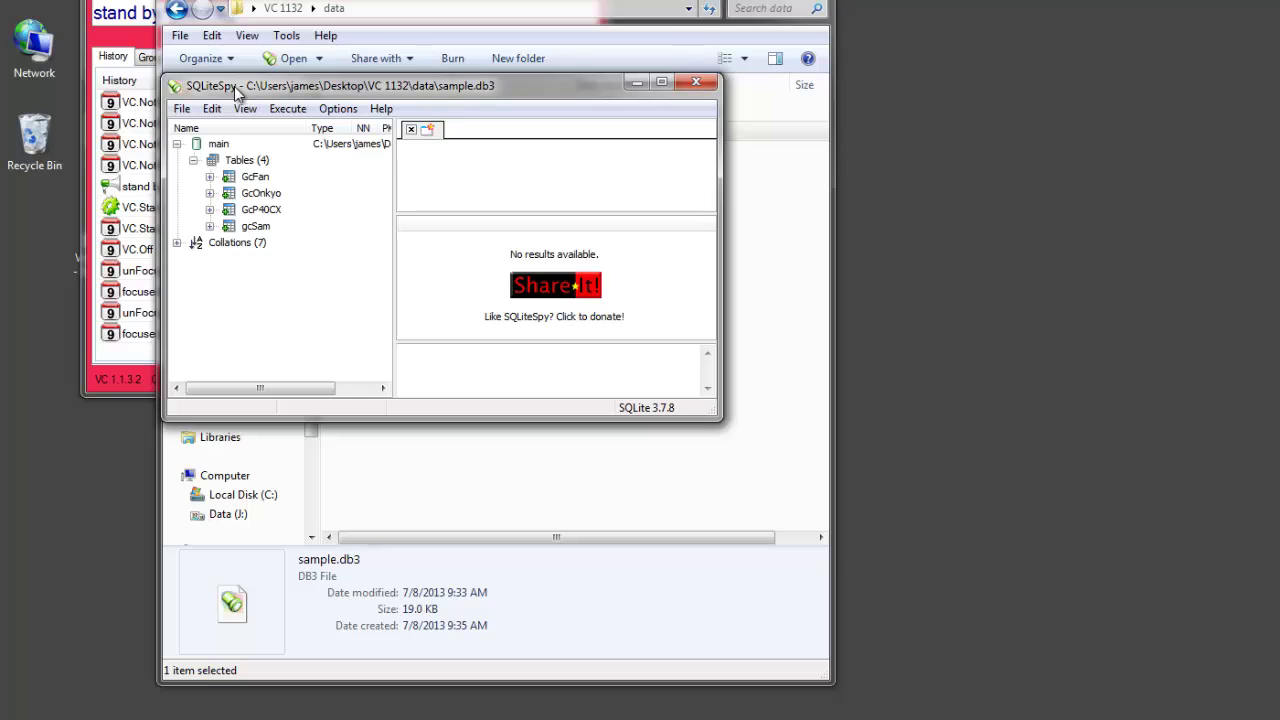
left_click_drag(235, 93, 212, 149)
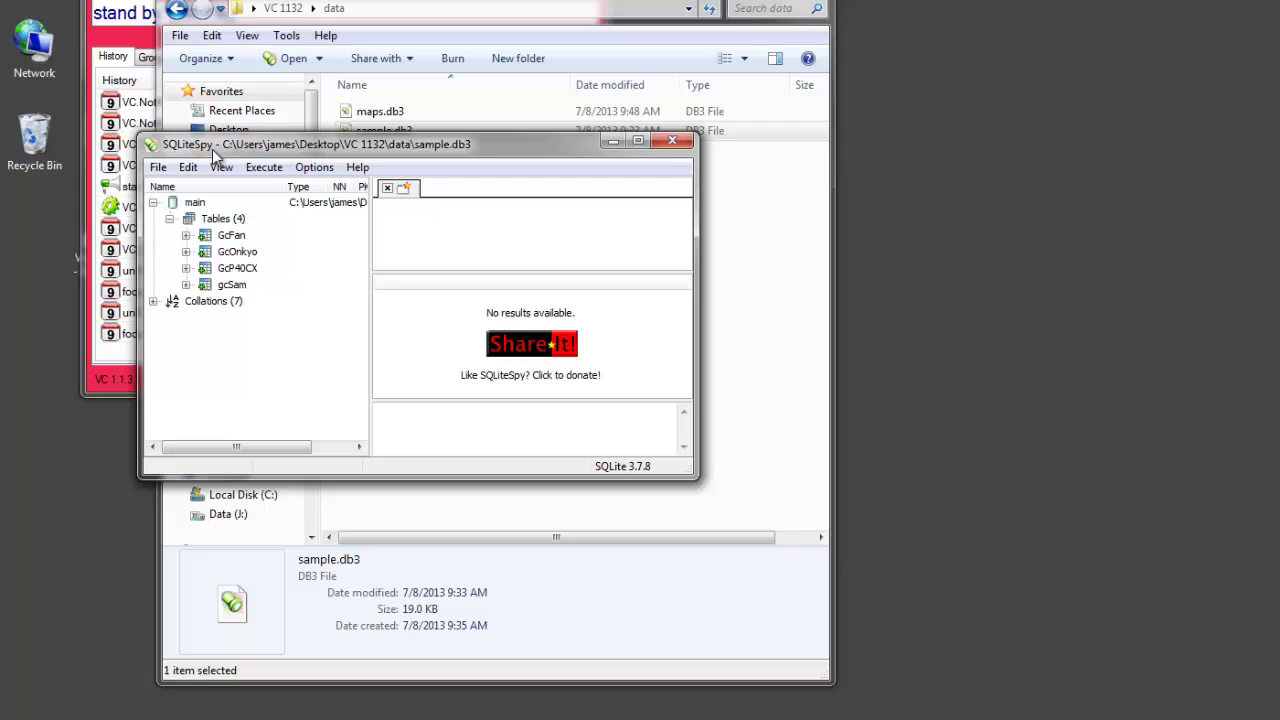
left_click(231, 286)
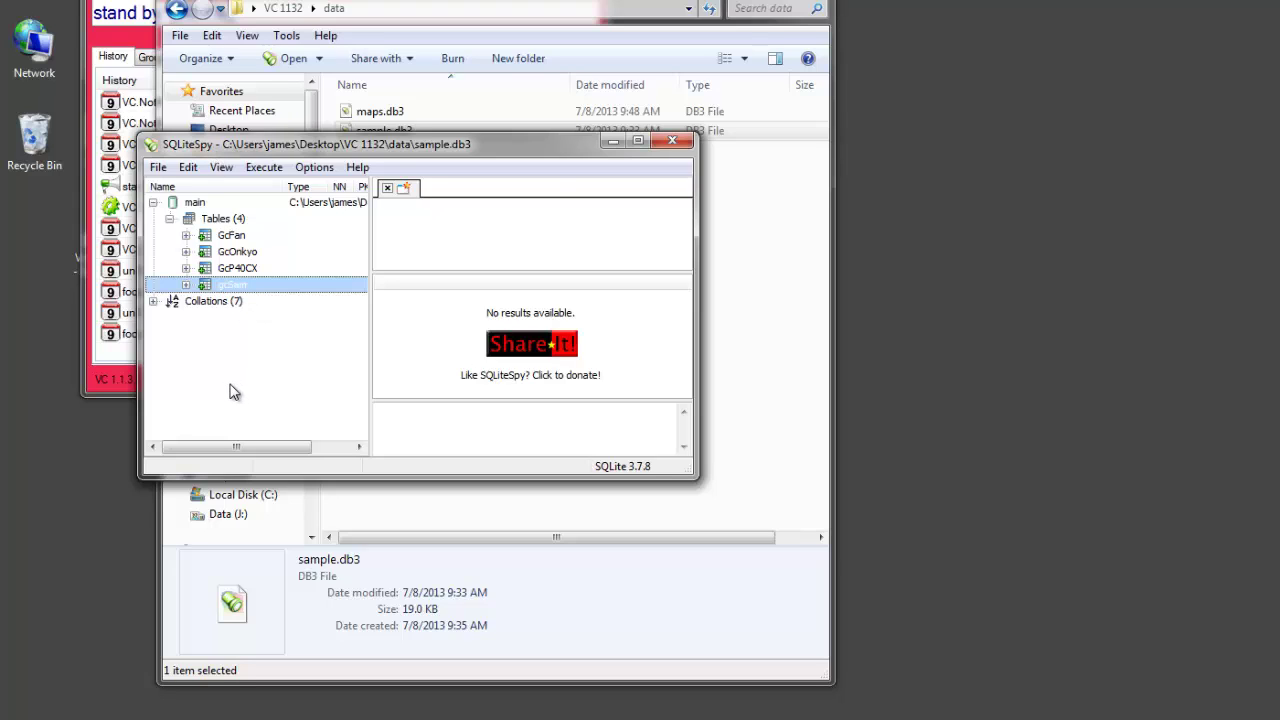
double_click(231, 287)
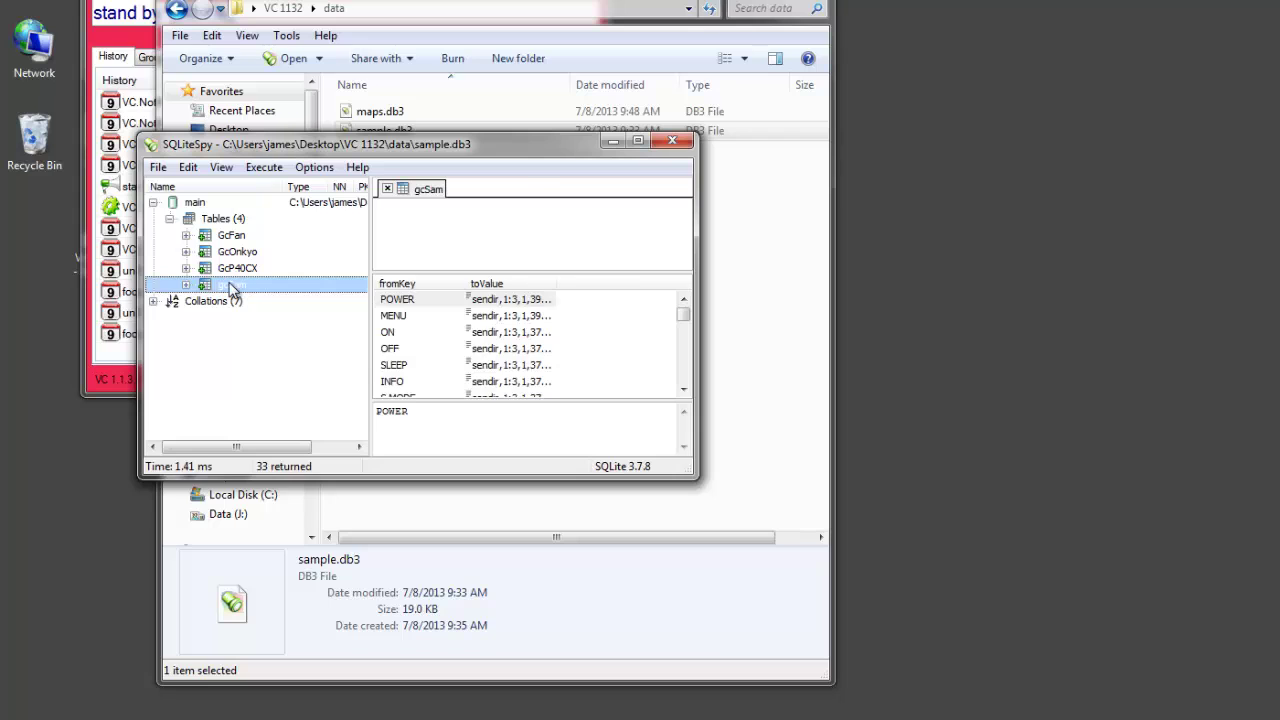
left_click_drag(469, 477, 470, 667)
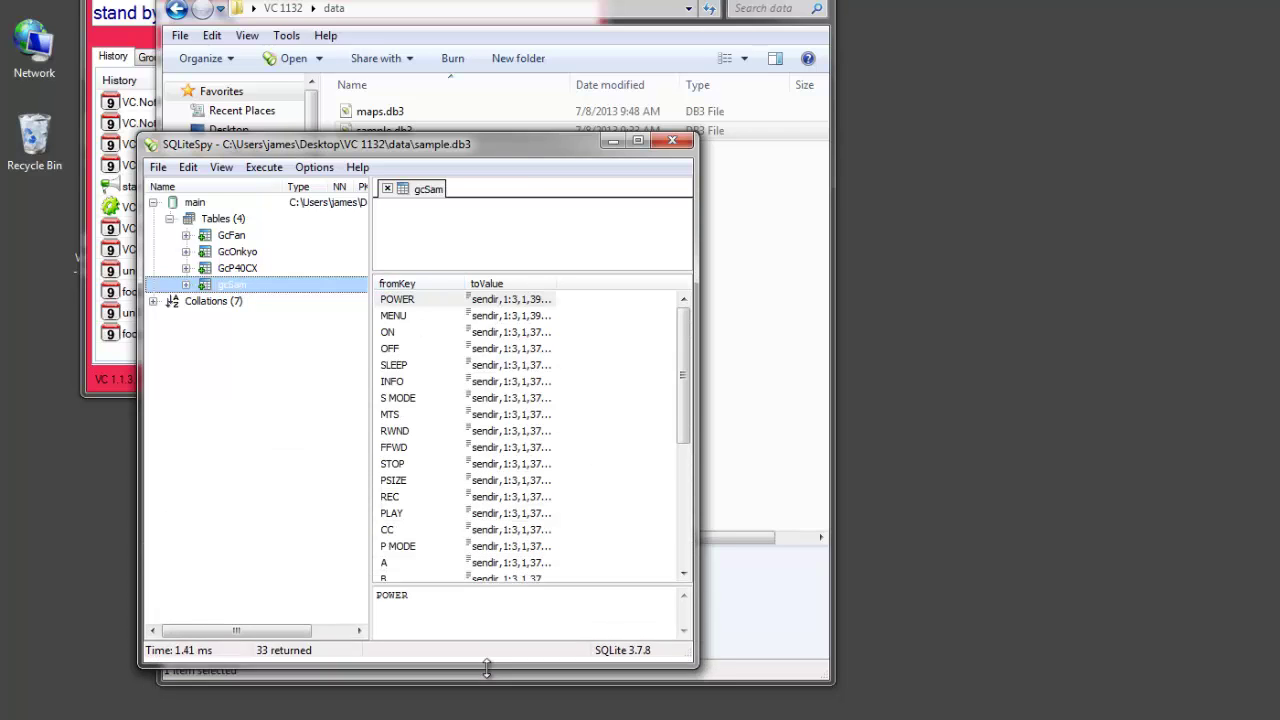
left_click(668, 143)
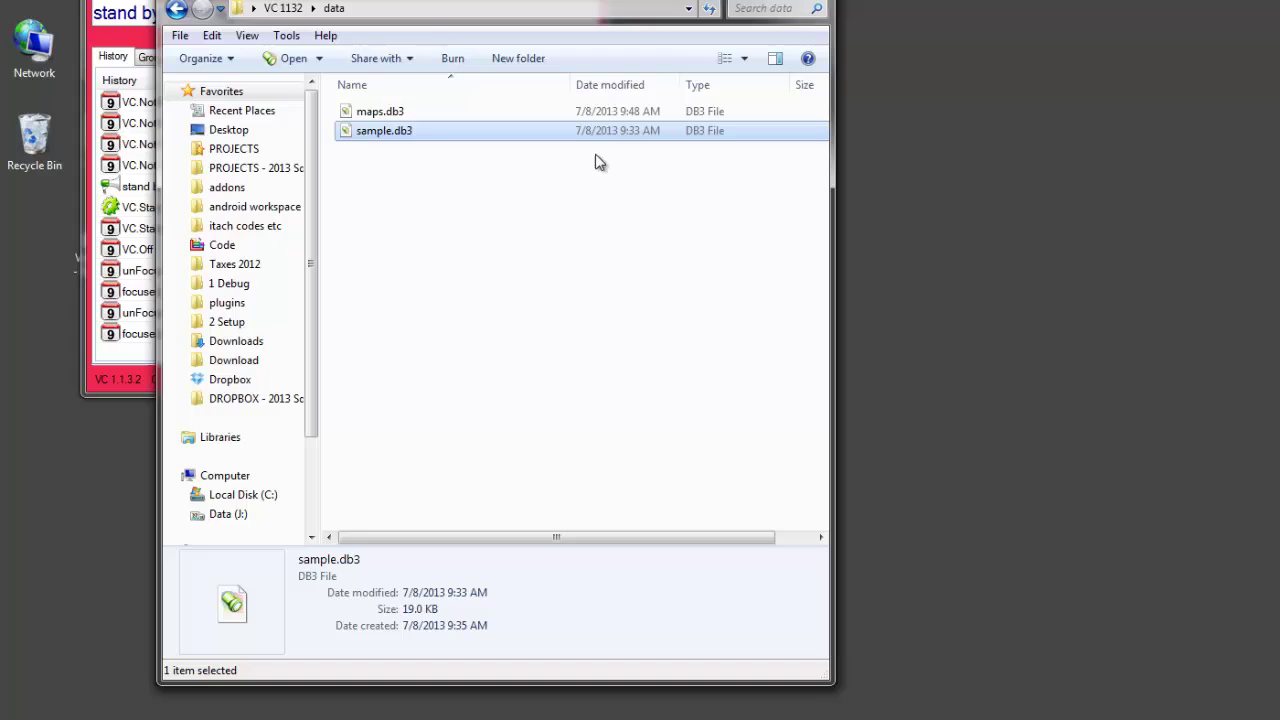
Compare the file details of maps.db3 and sample.db3, and close the folder window.
left_click(378, 113)
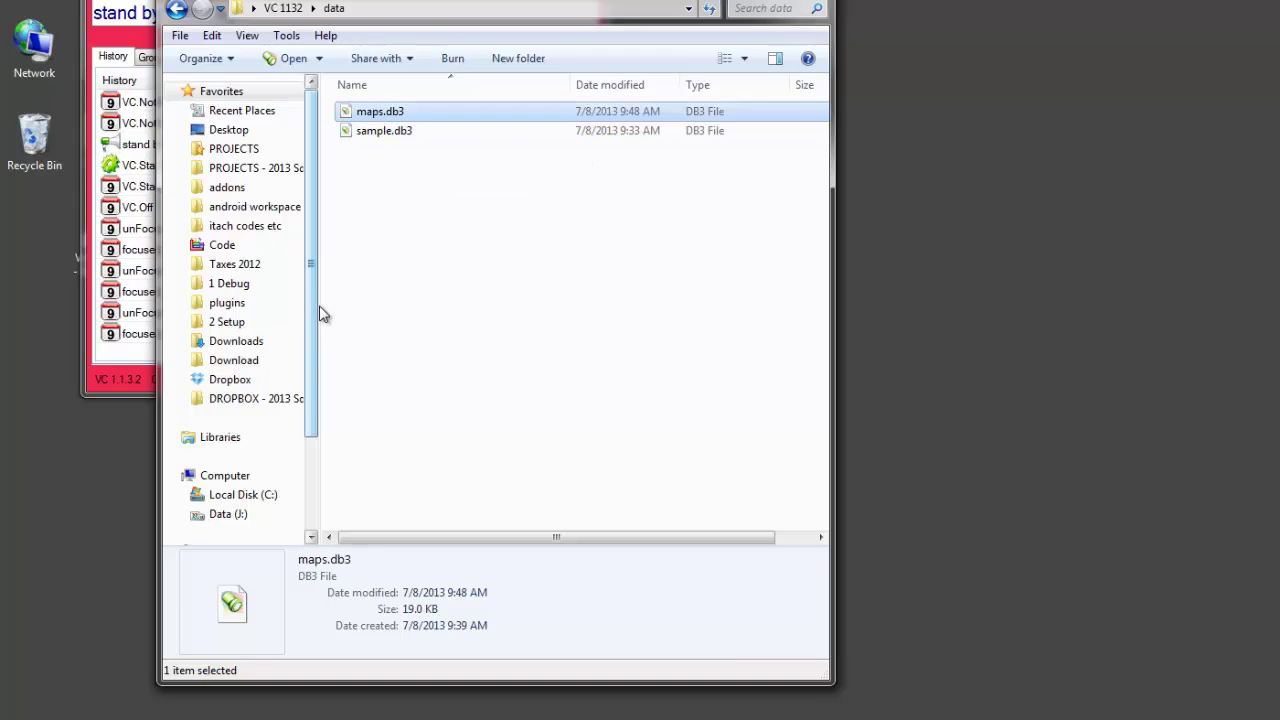
left_click(376, 137)
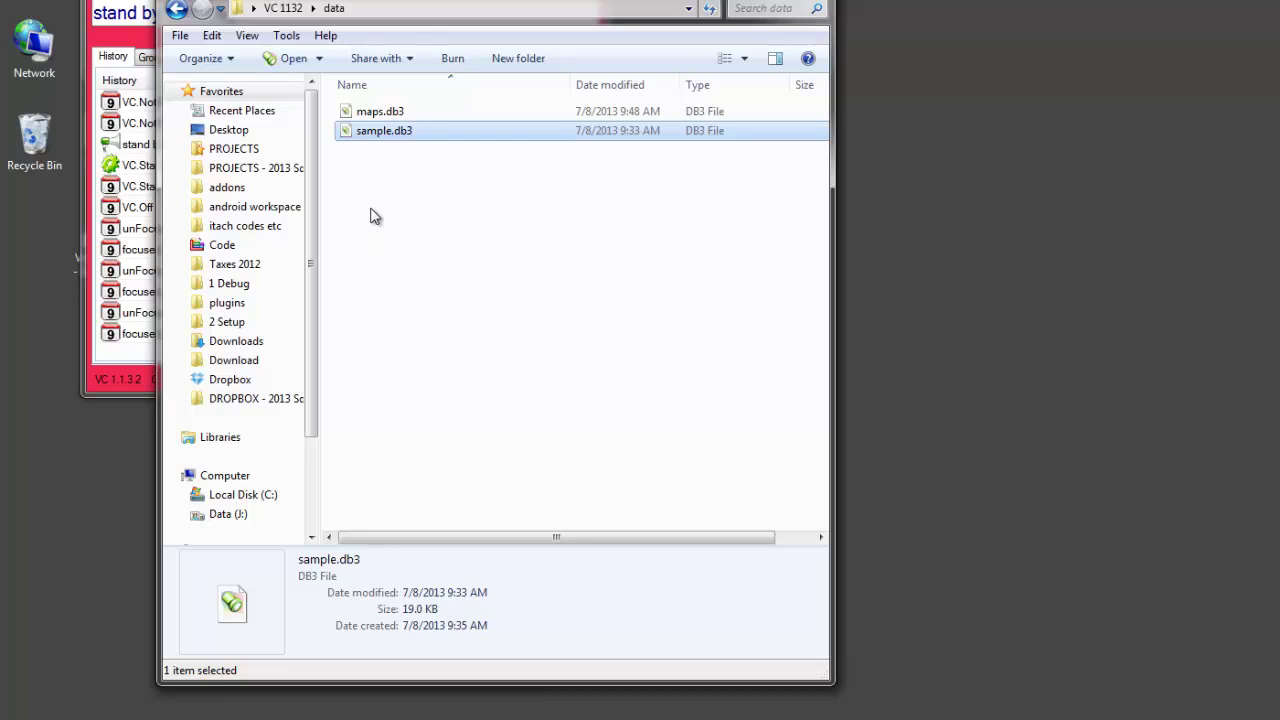
left_click(372, 116)
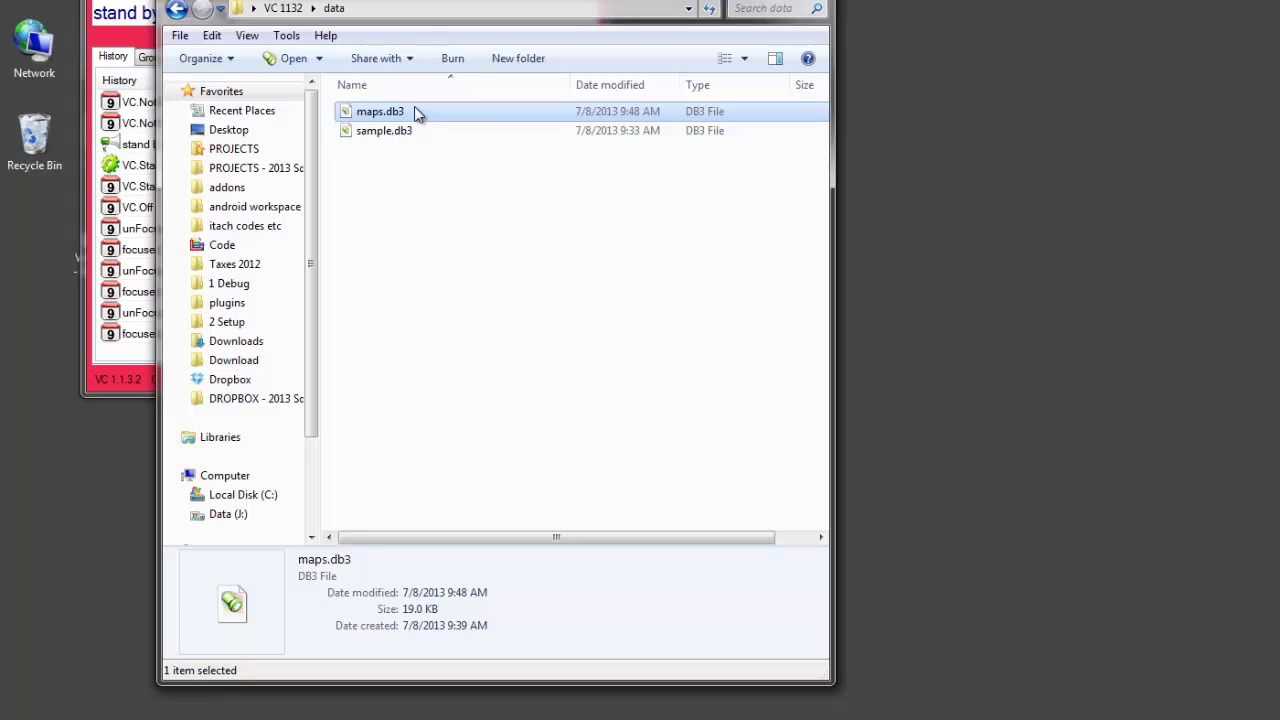
left_click(380, 131)
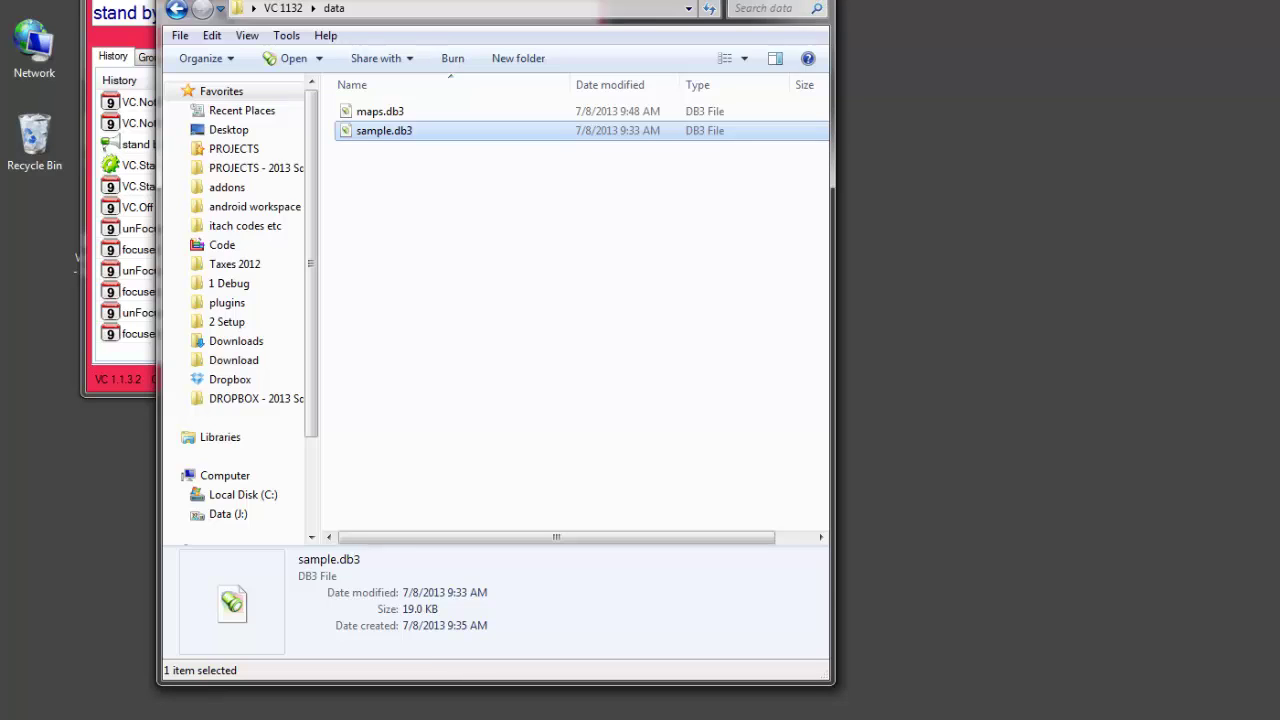
left_click(815, 3)
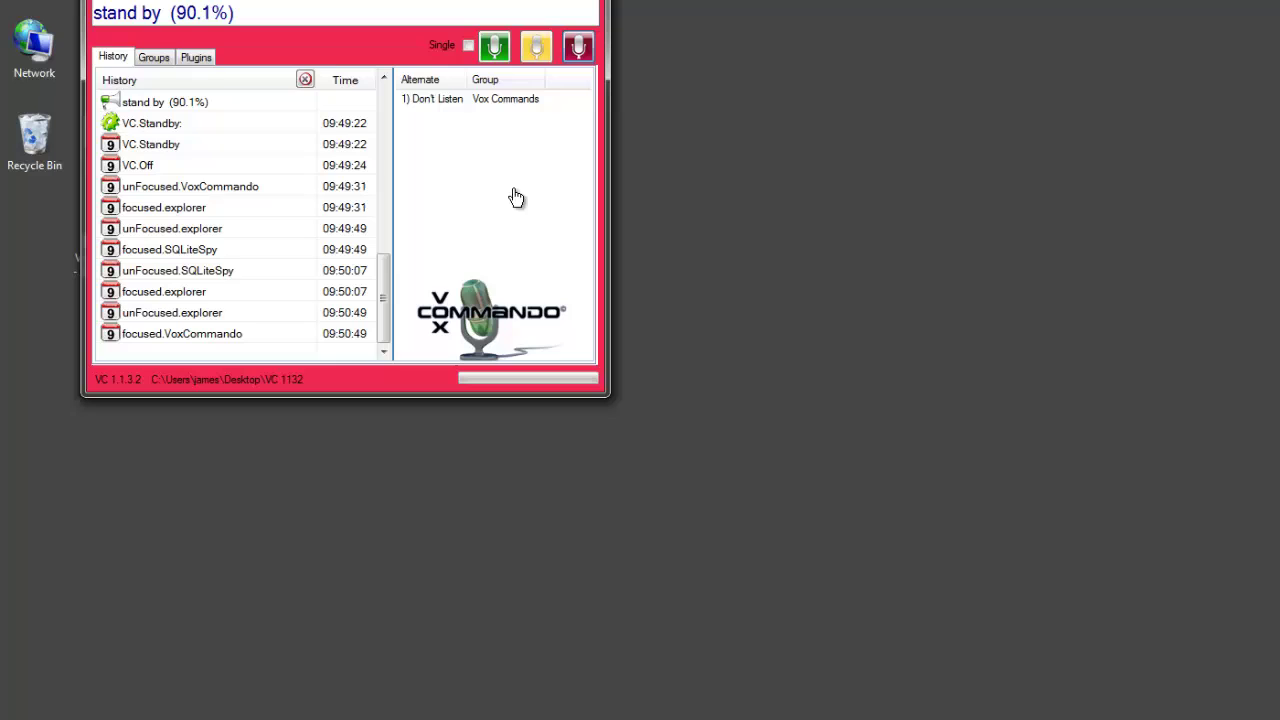
Open the Map Editor in VoxCommando.
right_click(115, 3)
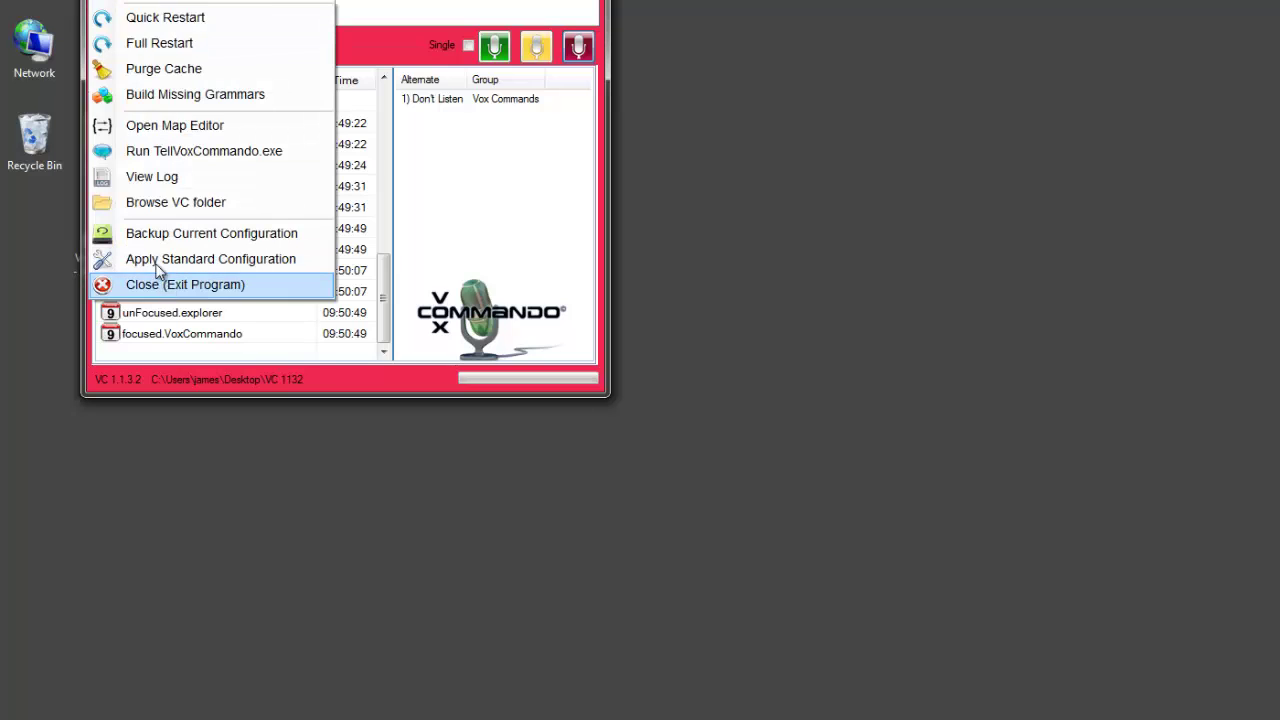
left_click(157, 125)
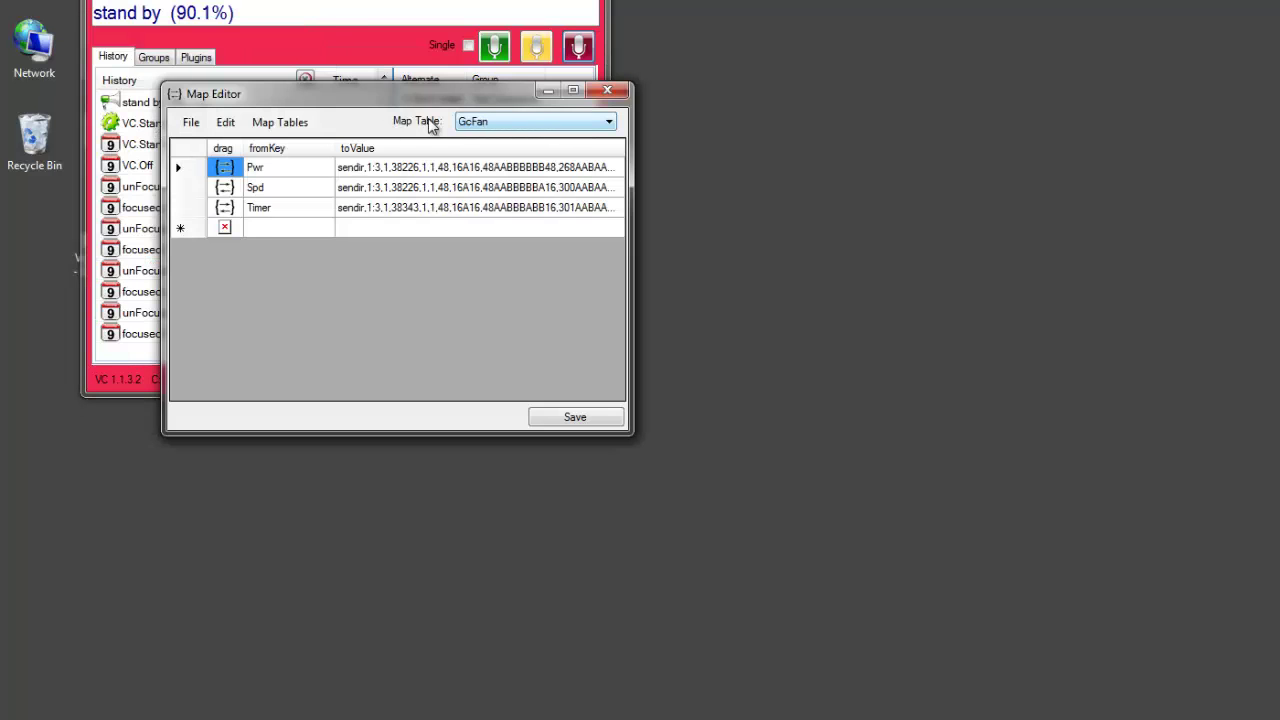
left_click(281, 122)
left_click(331, 146)
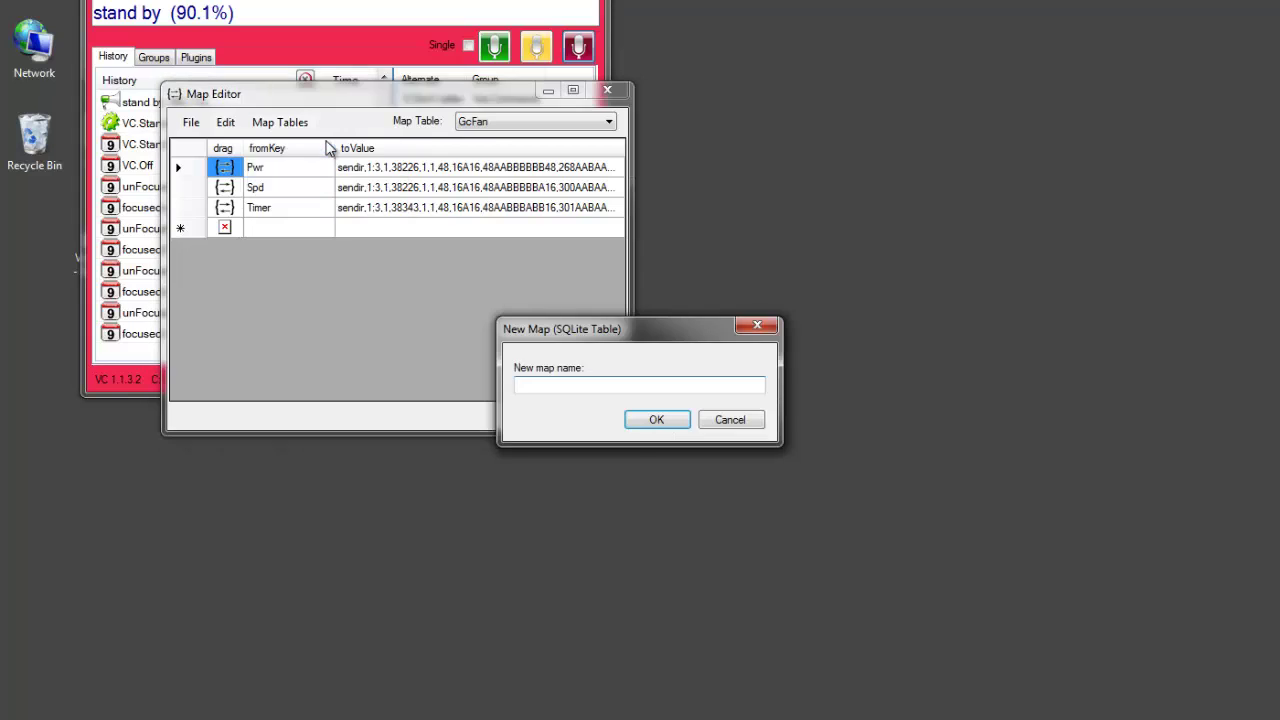
left_click(732, 420)
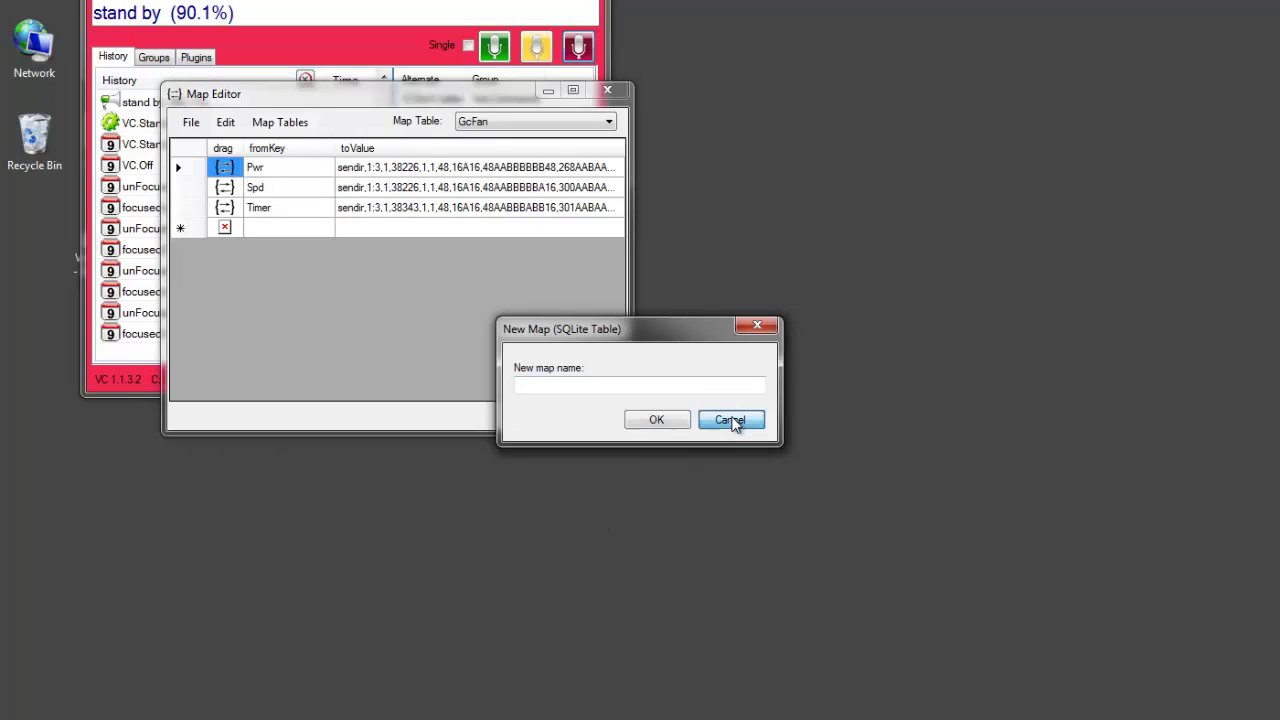
Load the TEST map table and copy the keys and values of its Kitchen, Office and Living Room rows.
left_click(547, 128)
left_click(481, 177)
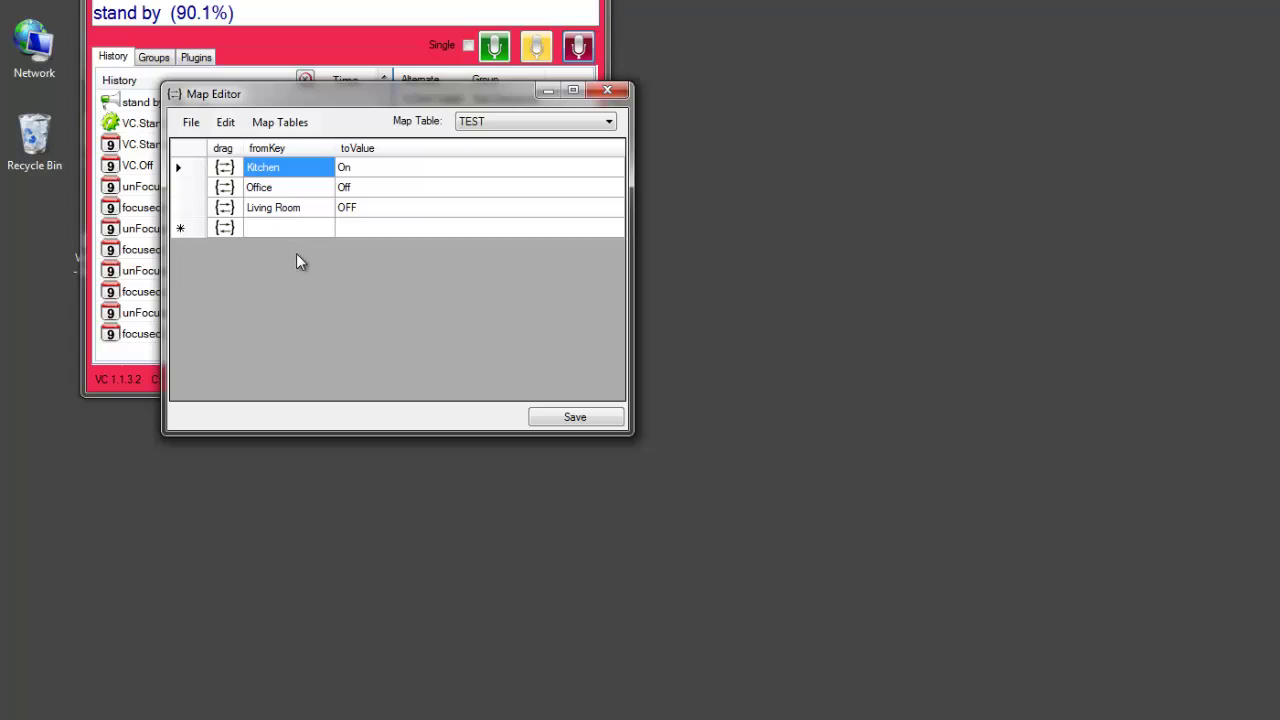
left_click(373, 208, "shift")
key("ctrl+c")
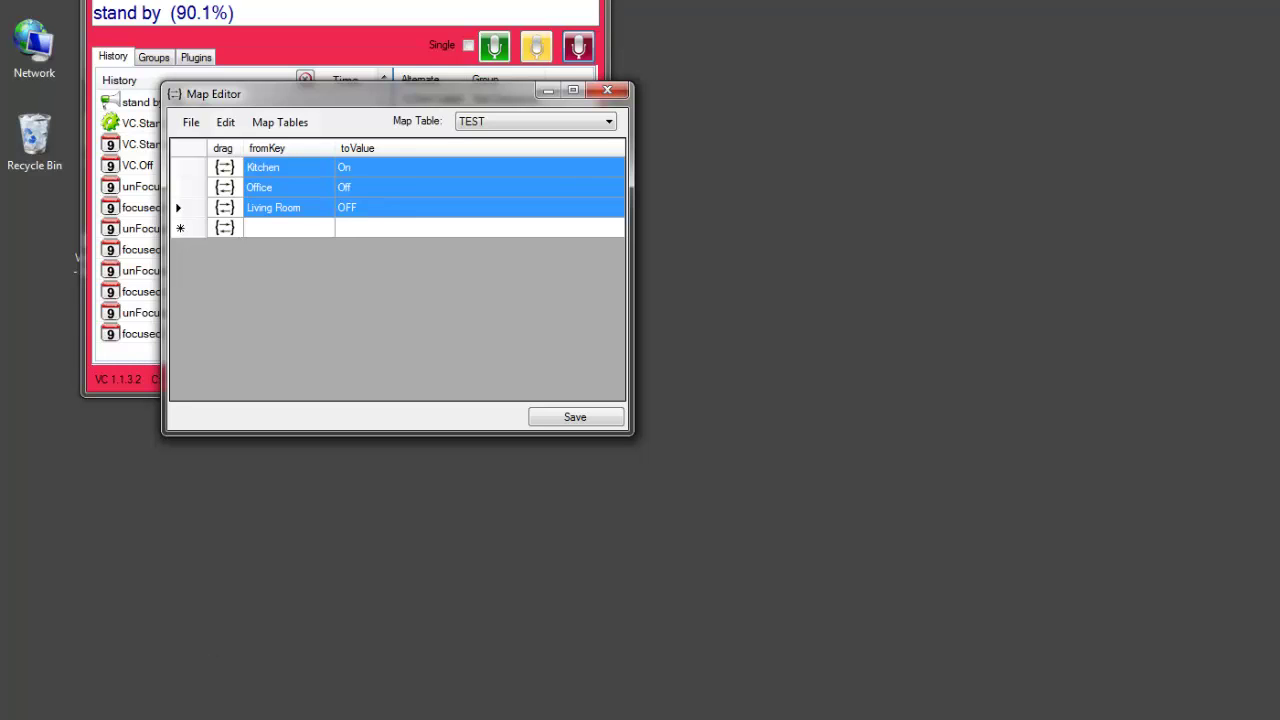
Switch to Microsoft Excel, paste the copied map rows at A1, and widen column A to fit the room names.
key("super")
type("ex")
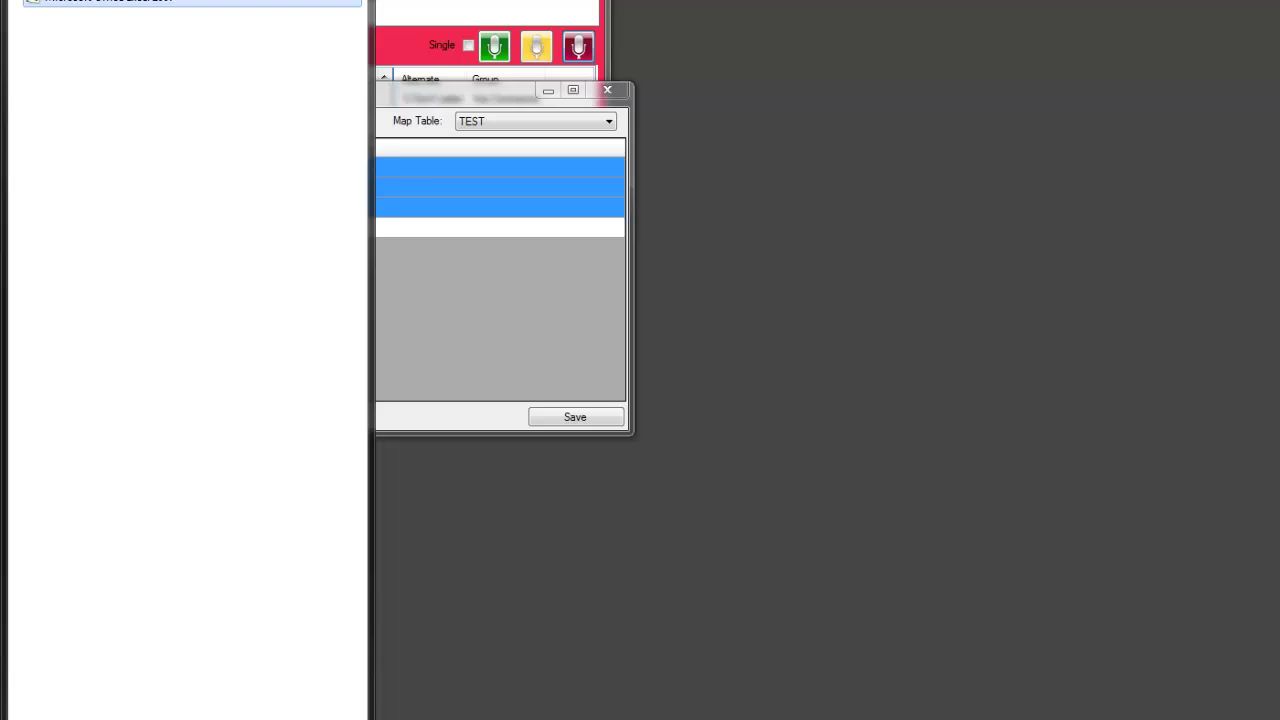
key("Return")
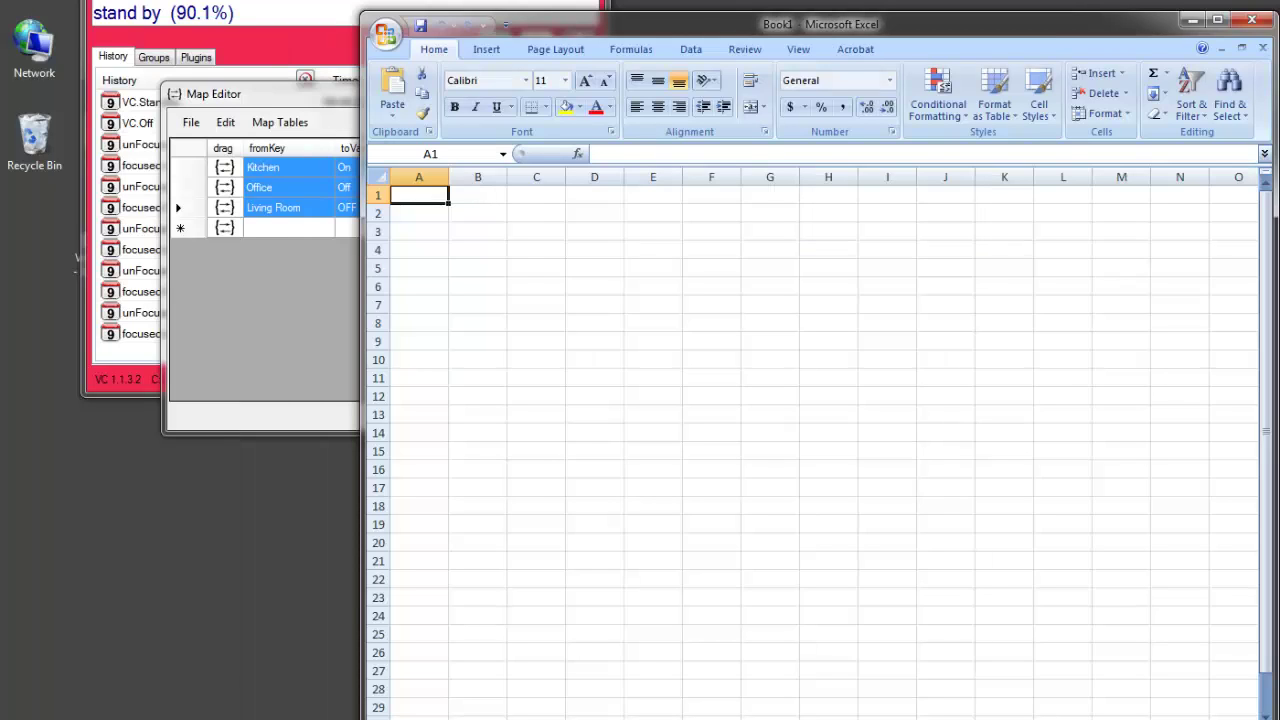
key("ctrl+v")
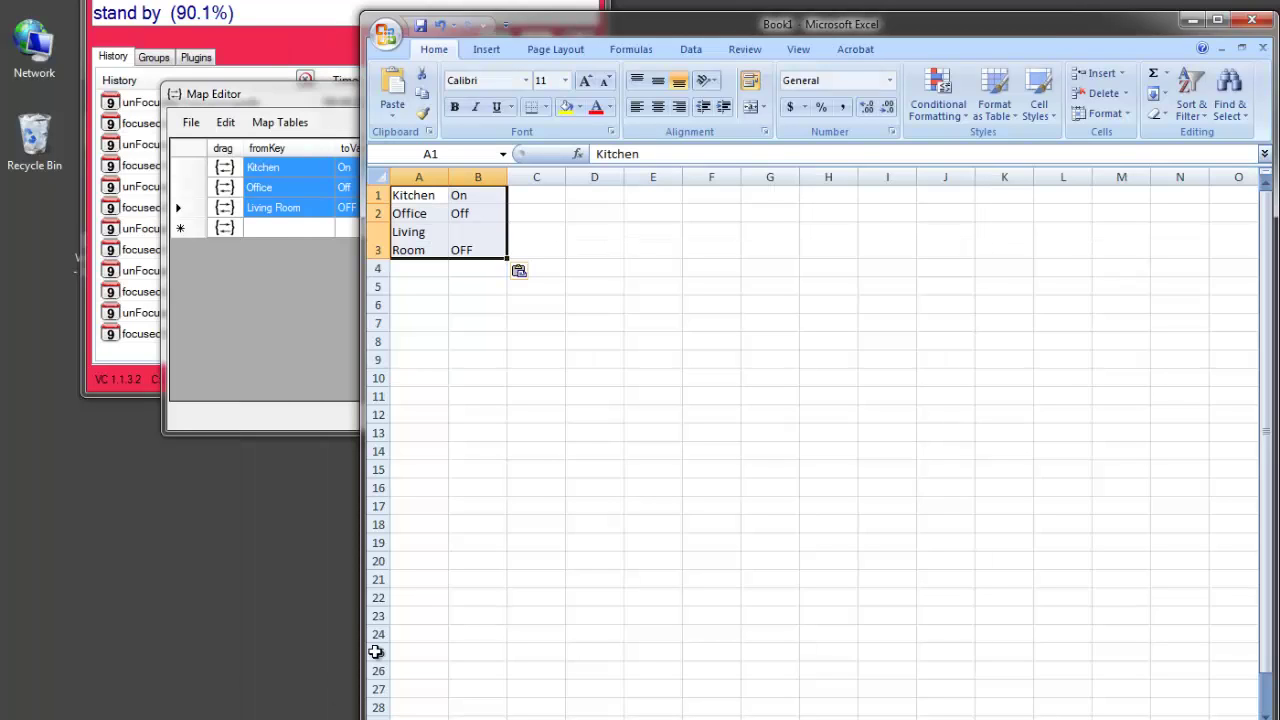
left_click(480, 268)
left_click_drag(451, 177, 495, 177)
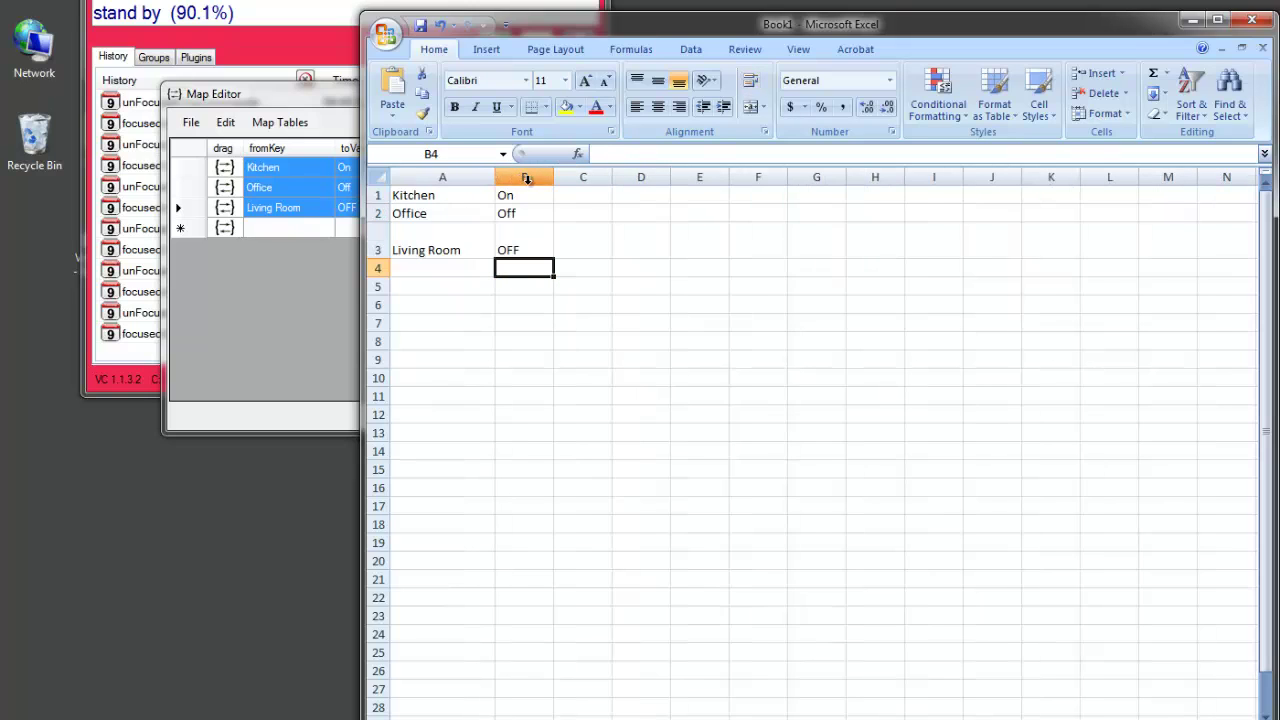
Add two rows below the list: Den with the value On and Basement with the value Off.
left_click(430, 270)
type("Den")
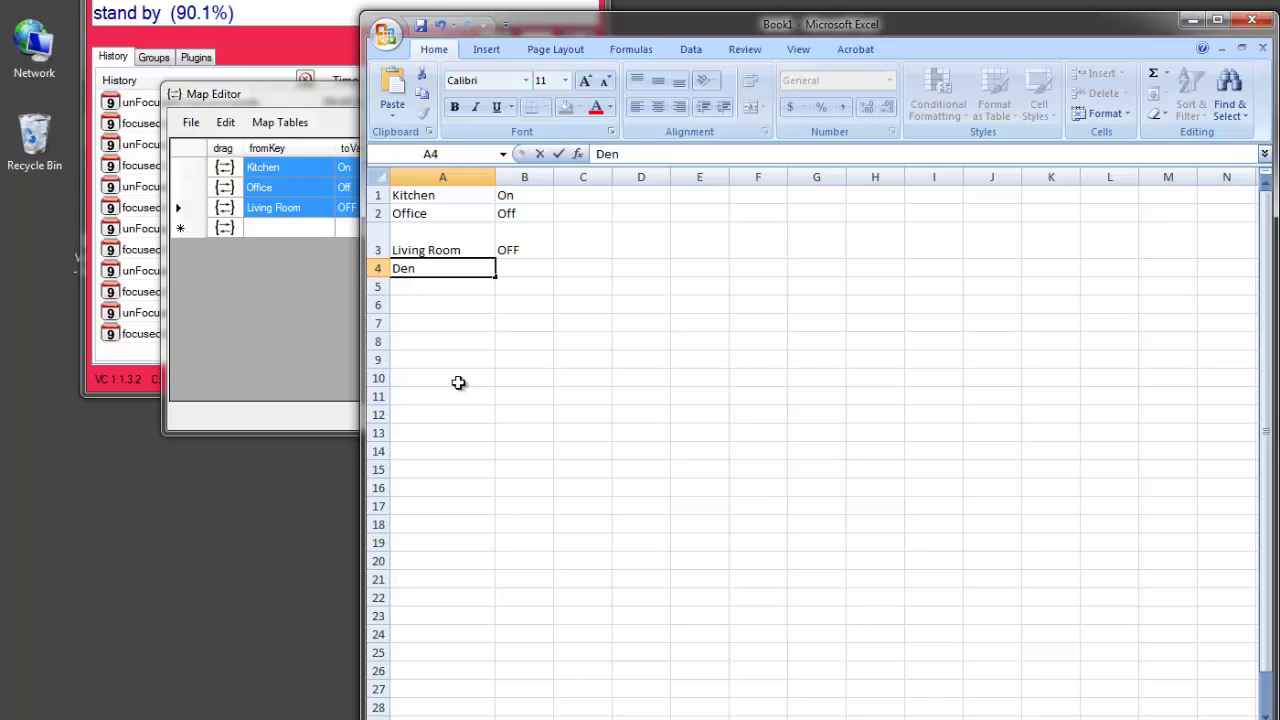
key("Tab")
type("On")
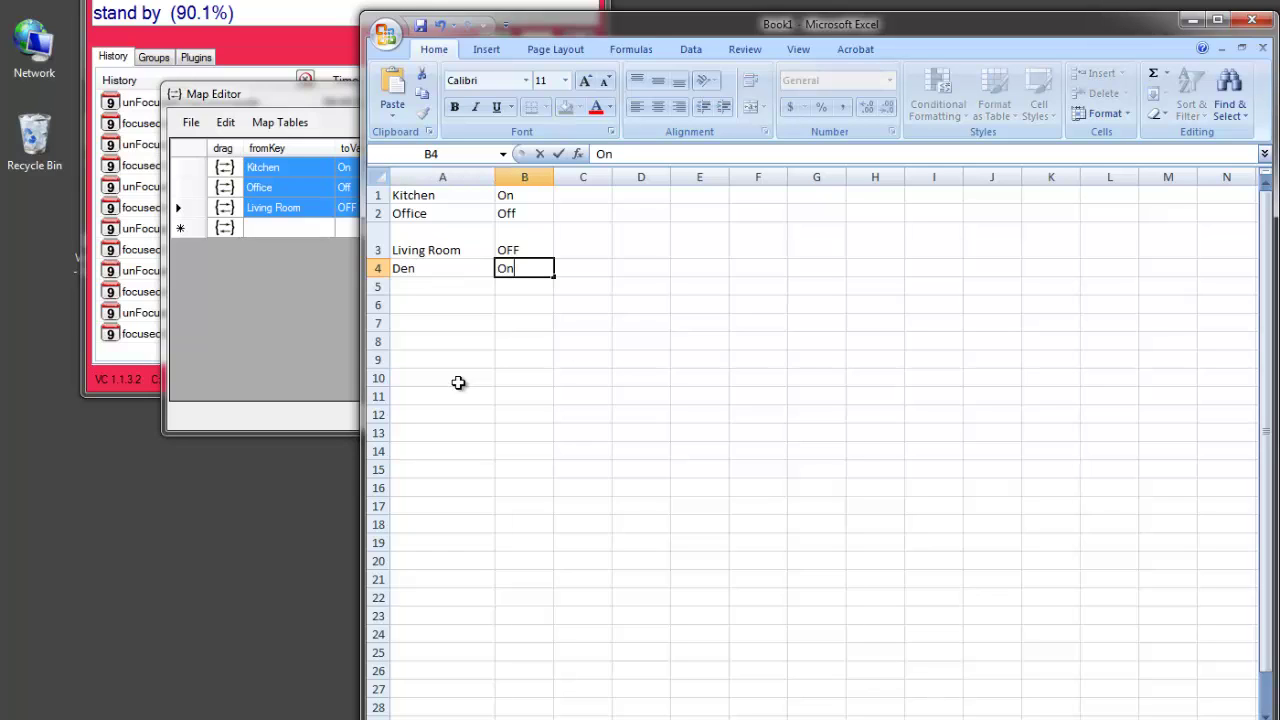
key("Return")
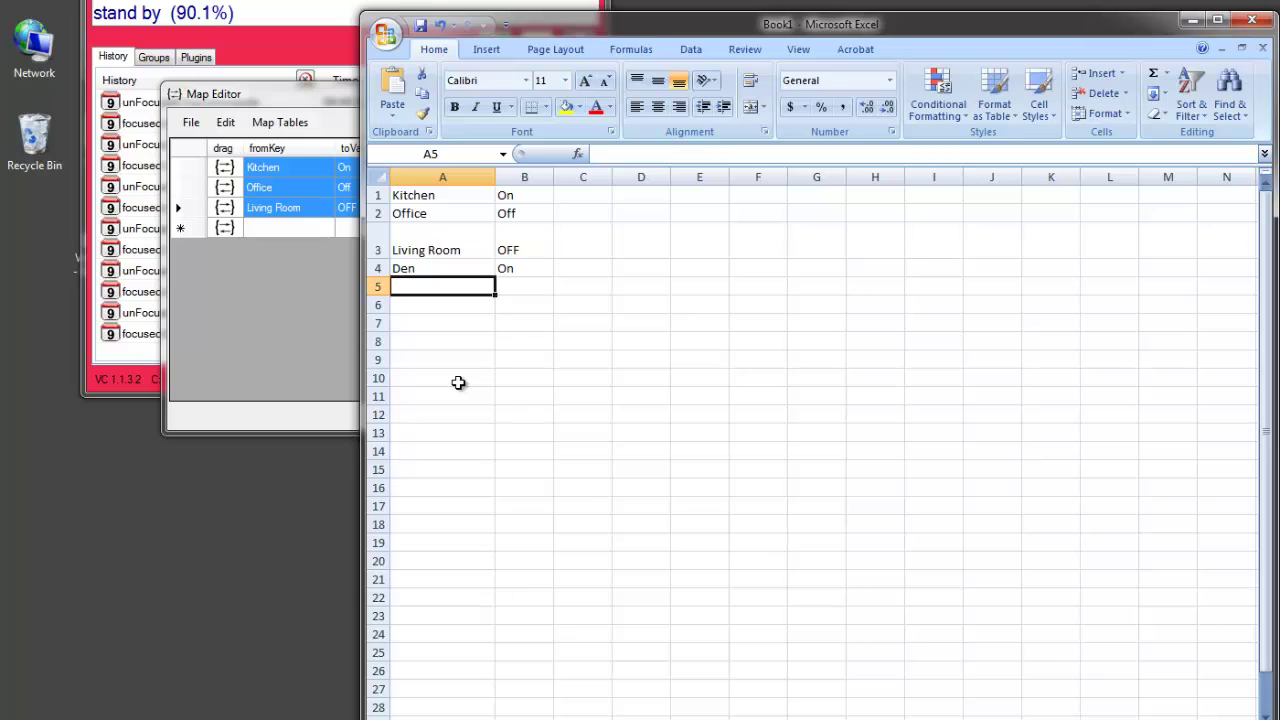
type("Basement")
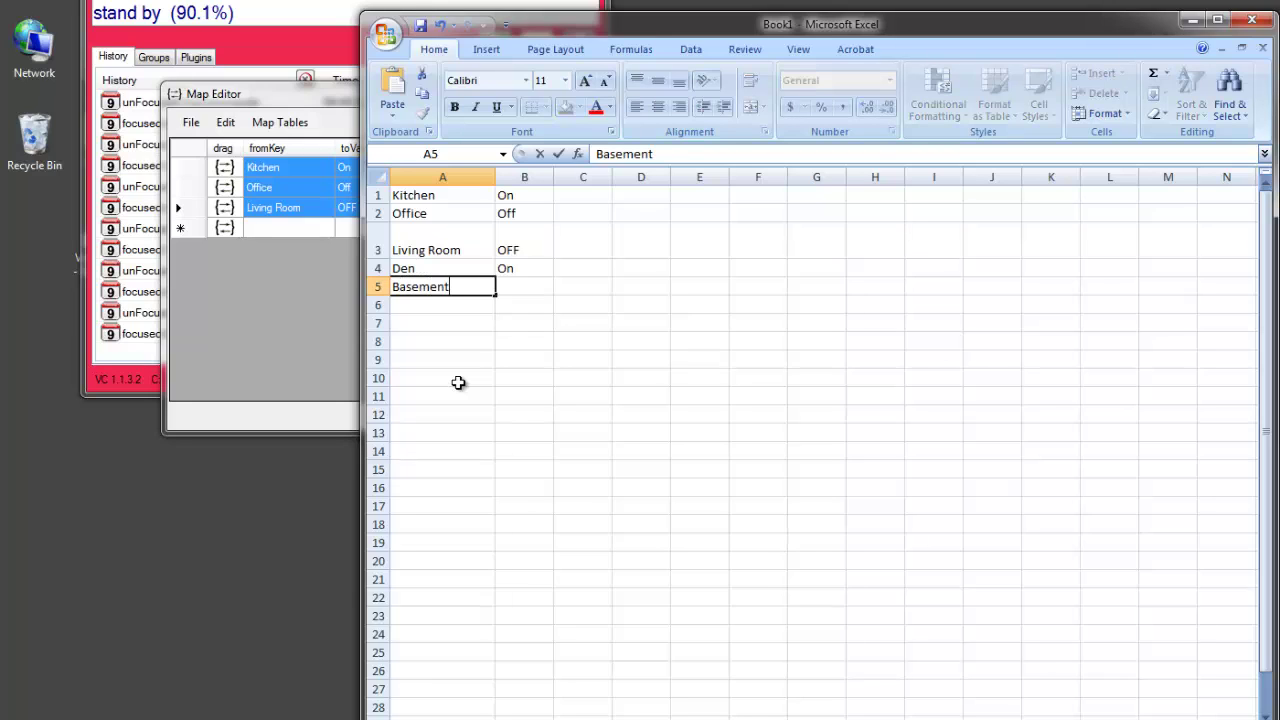
key("Tab")
type("Off")
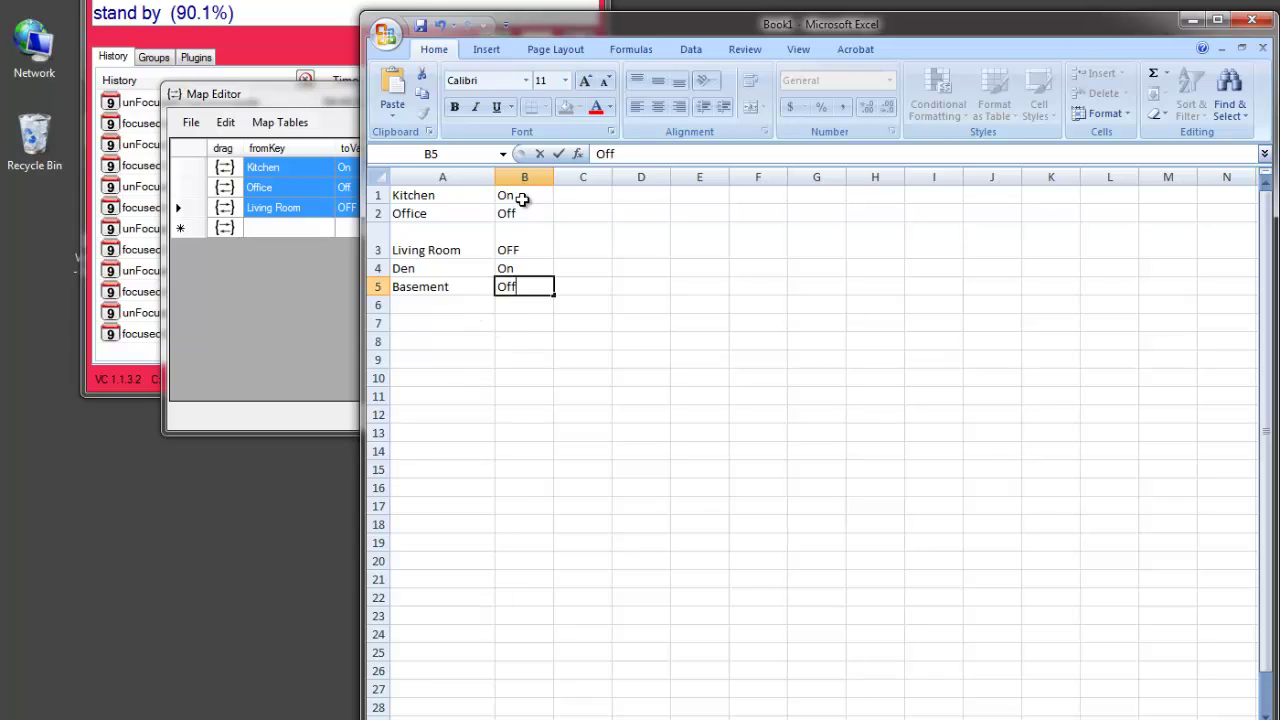
Replace the room values in B1:B5 with the numbers 1, 2, 3, 4 and 5.
left_click(515, 196)
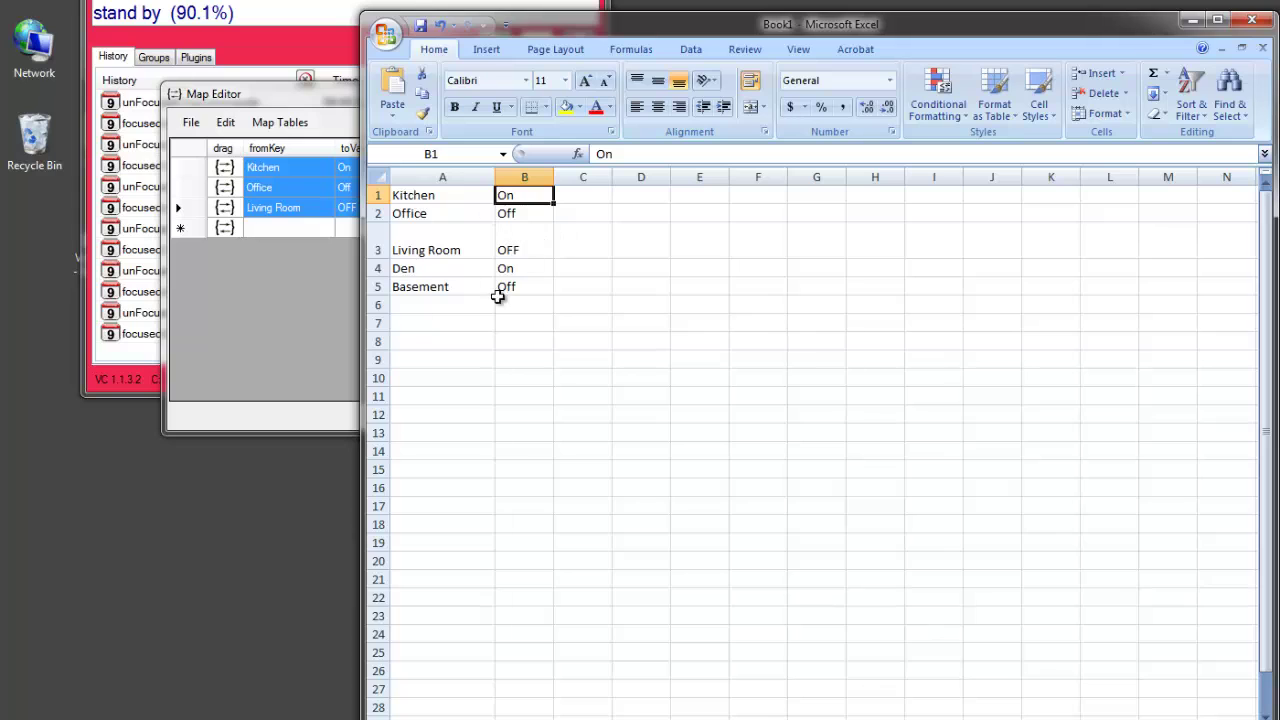
type("1")
key("Return")
type("2")
key("Return")
type("3")
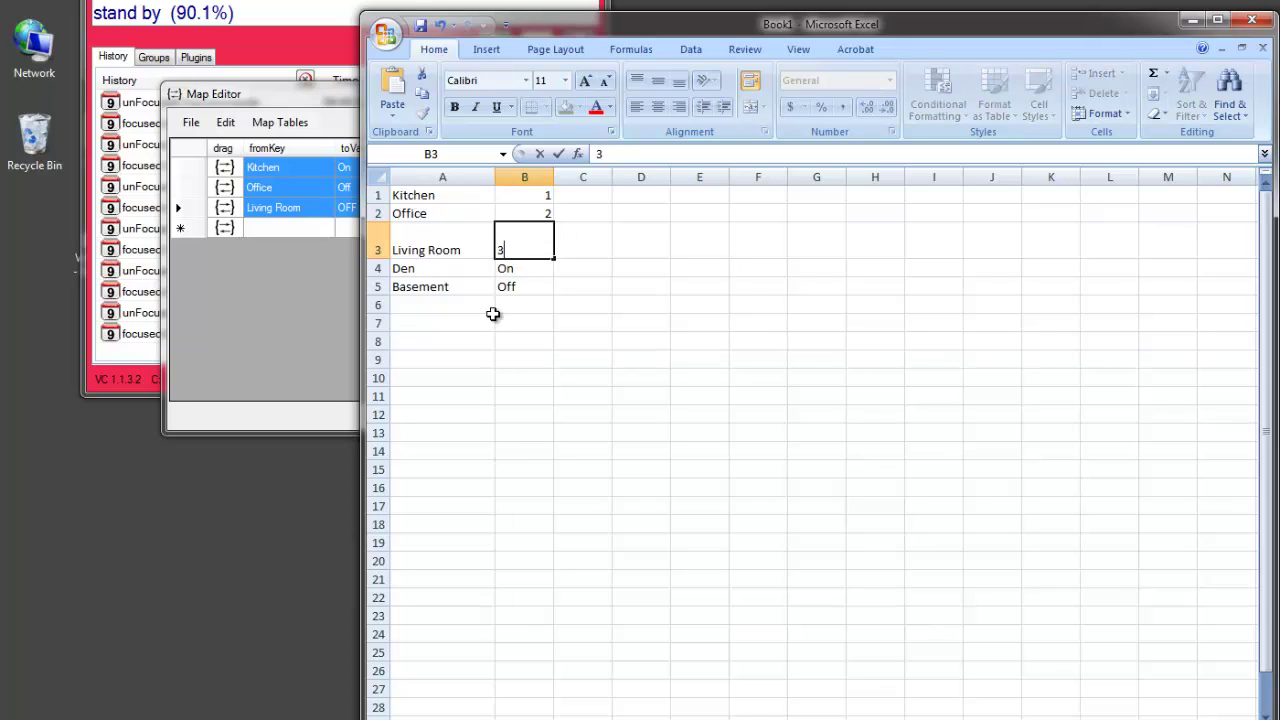
key("Return")
type("4 5")
key("Return")
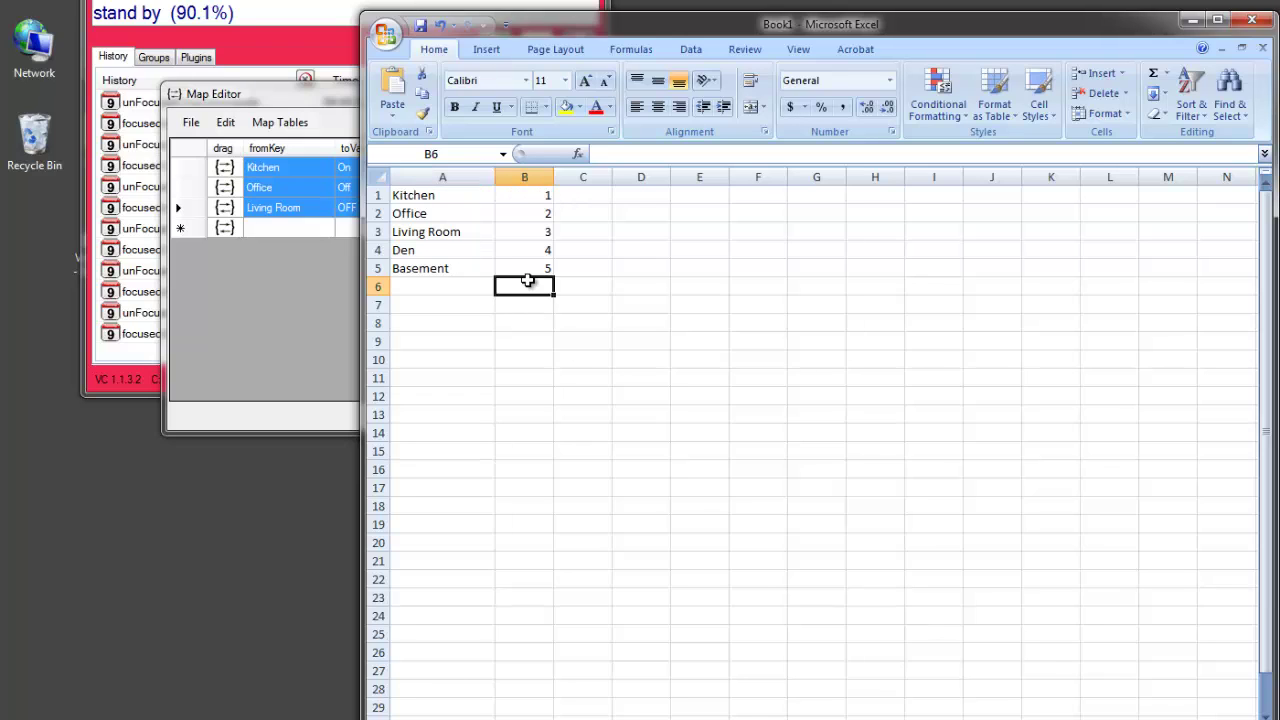
Copy the range A1:B5 and paste its rows into the TEST table in the VoxCommando Map Editor.
left_click(474, 203)
left_click_drag(474, 203, 535, 268)
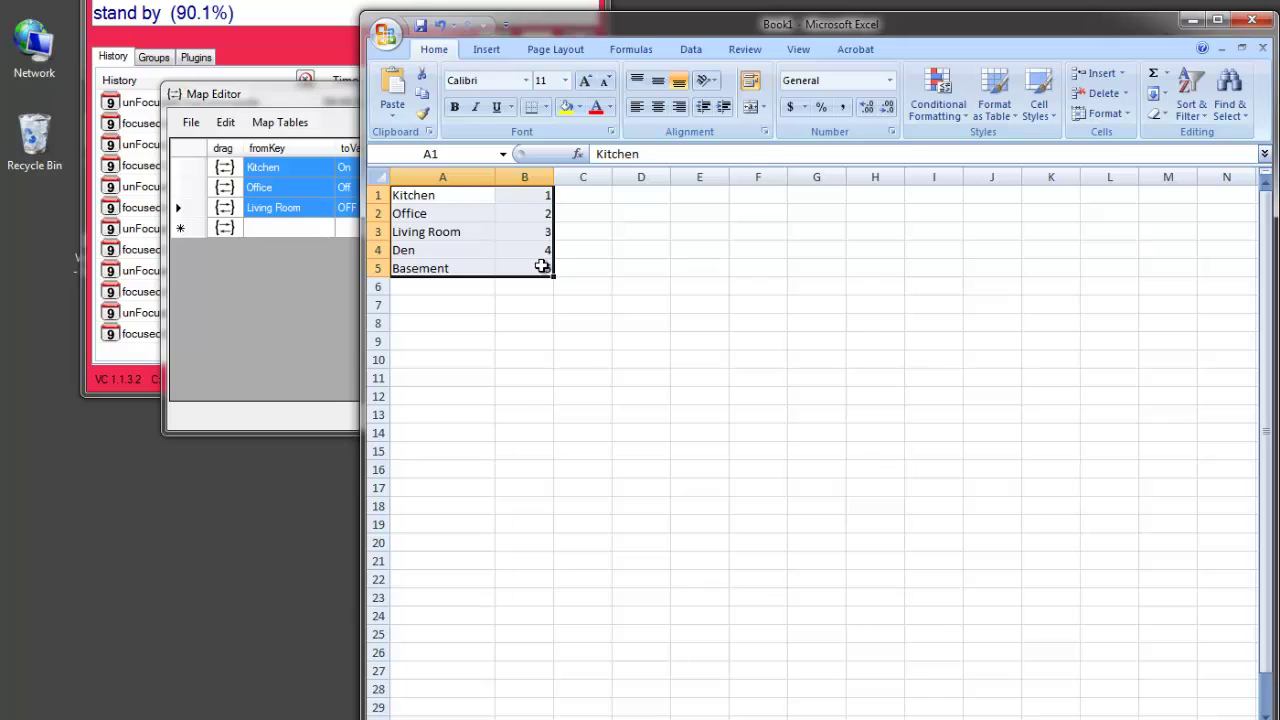
left_click(418, 195)
left_click(521, 196)
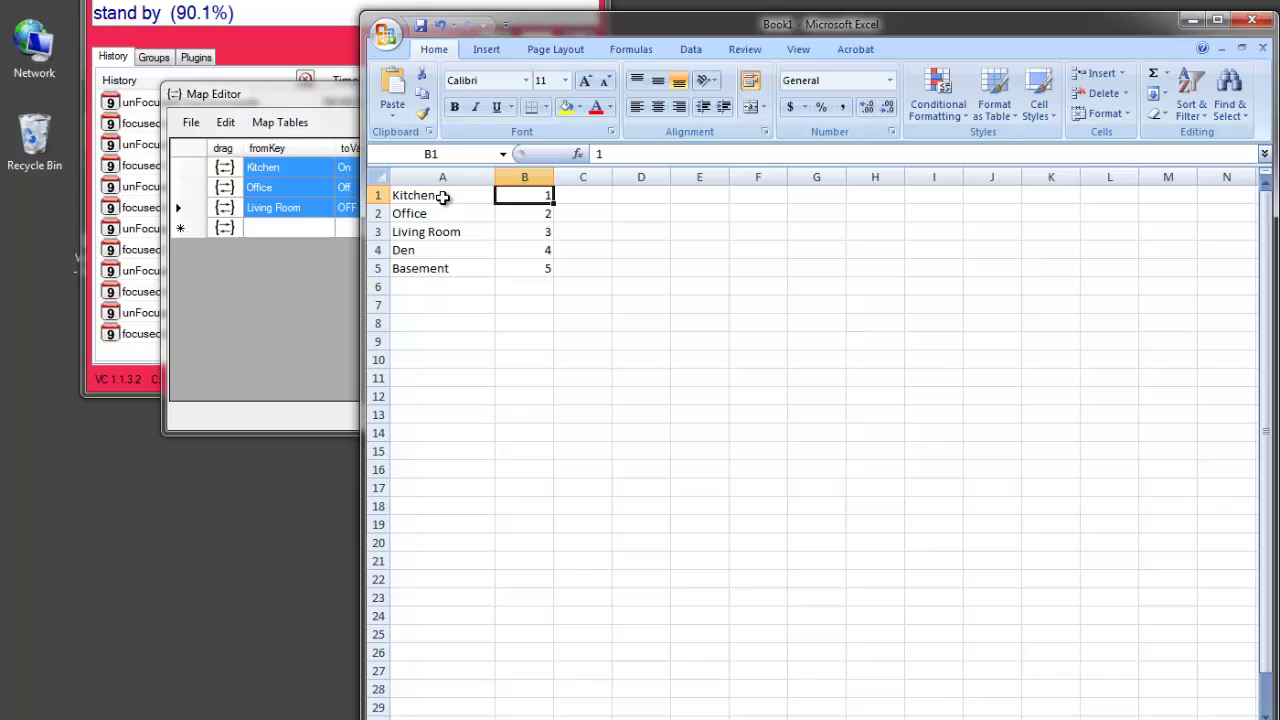
left_click_drag(436, 196, 527, 280)
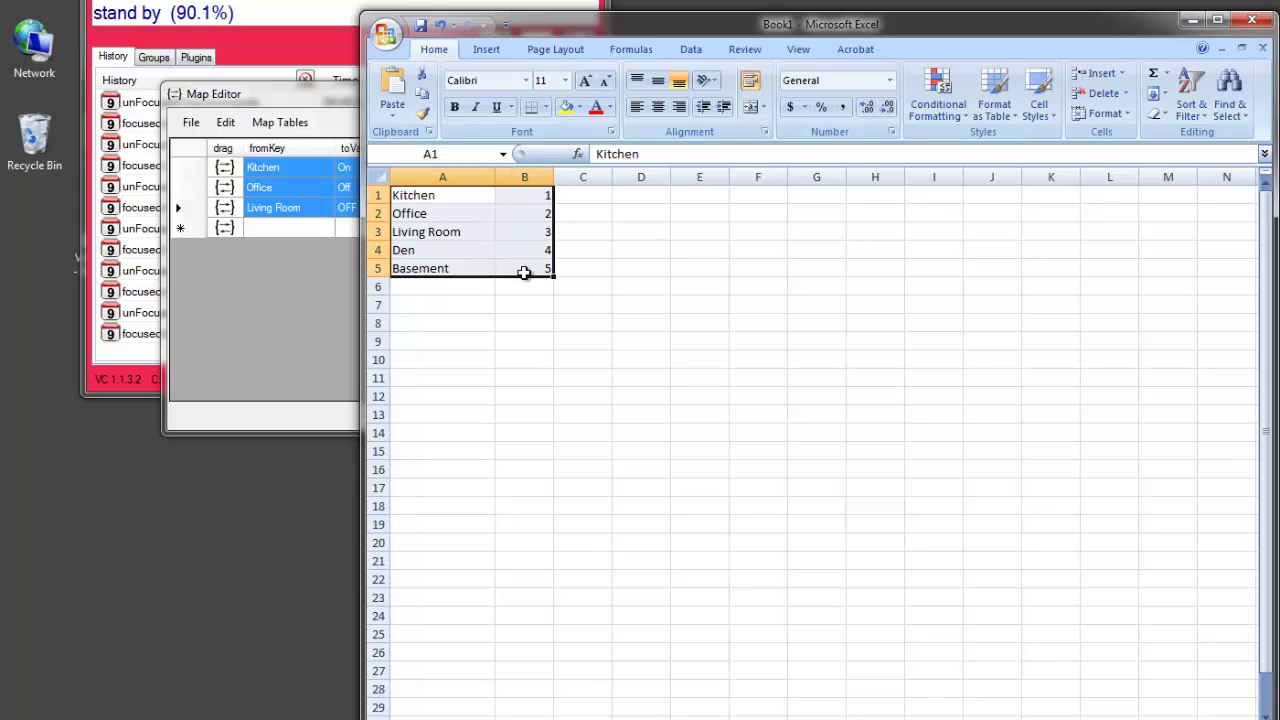
key("ctrl+c")
left_click(230, 127)
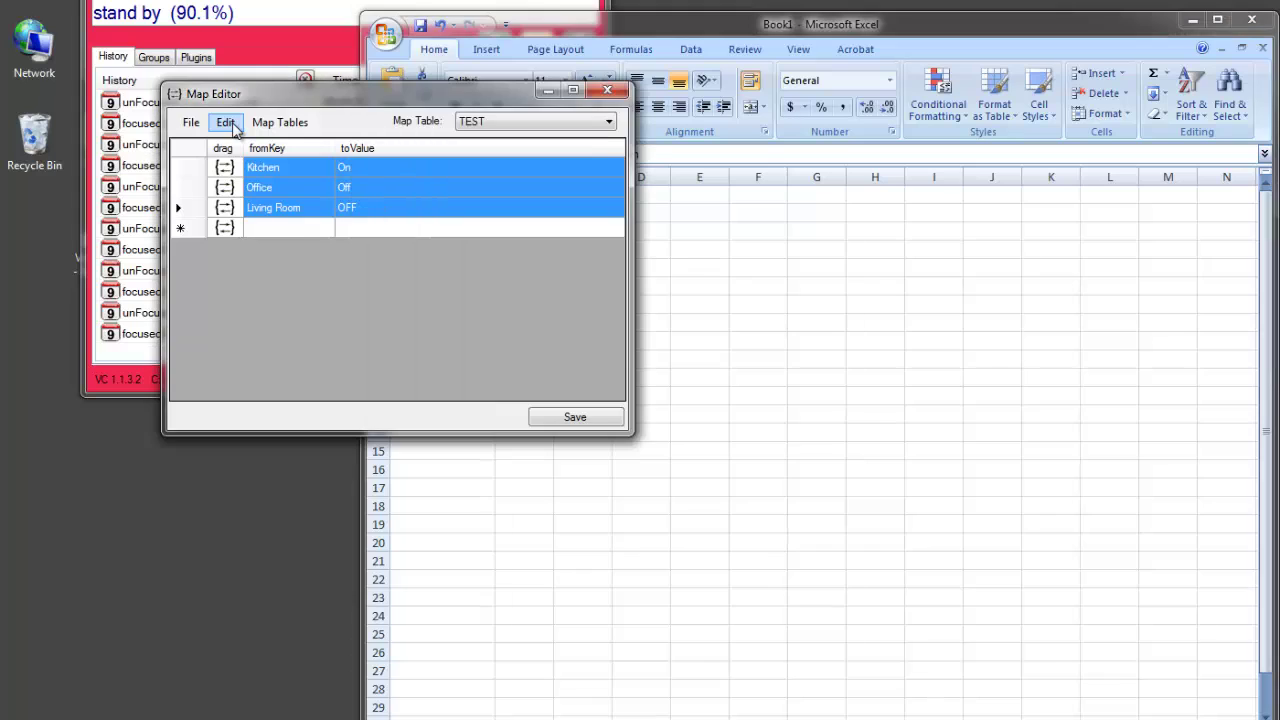
left_click(230, 127)
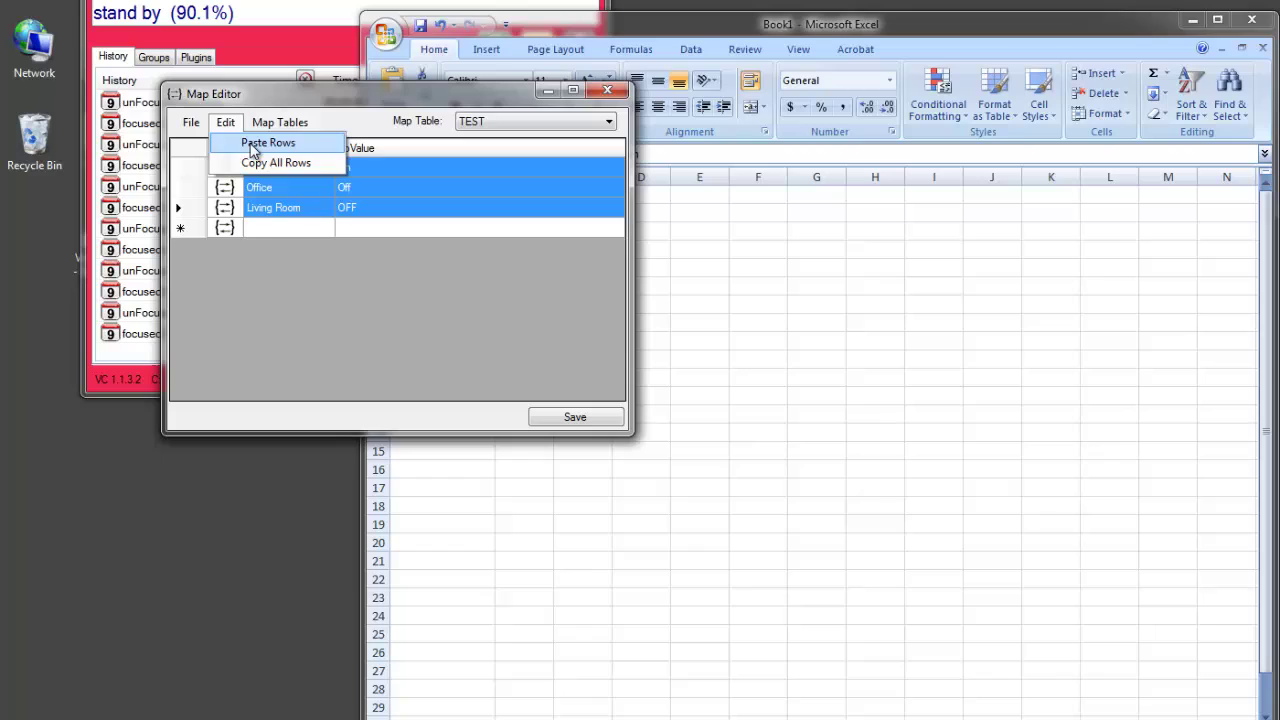
left_click(253, 143)
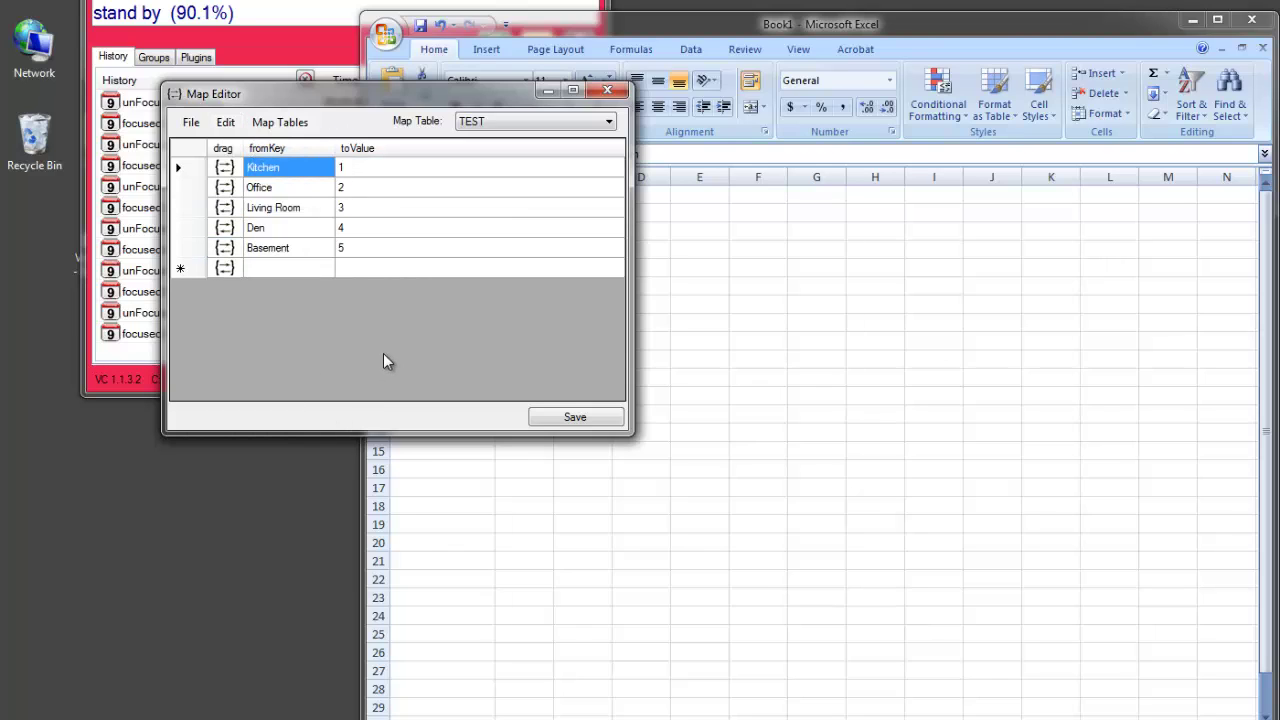
Open Notepad, paste the copied room rows into the blank document, and select the tab between Kitchen and 1.
left_click(829, 24)
key("ctrl+v")
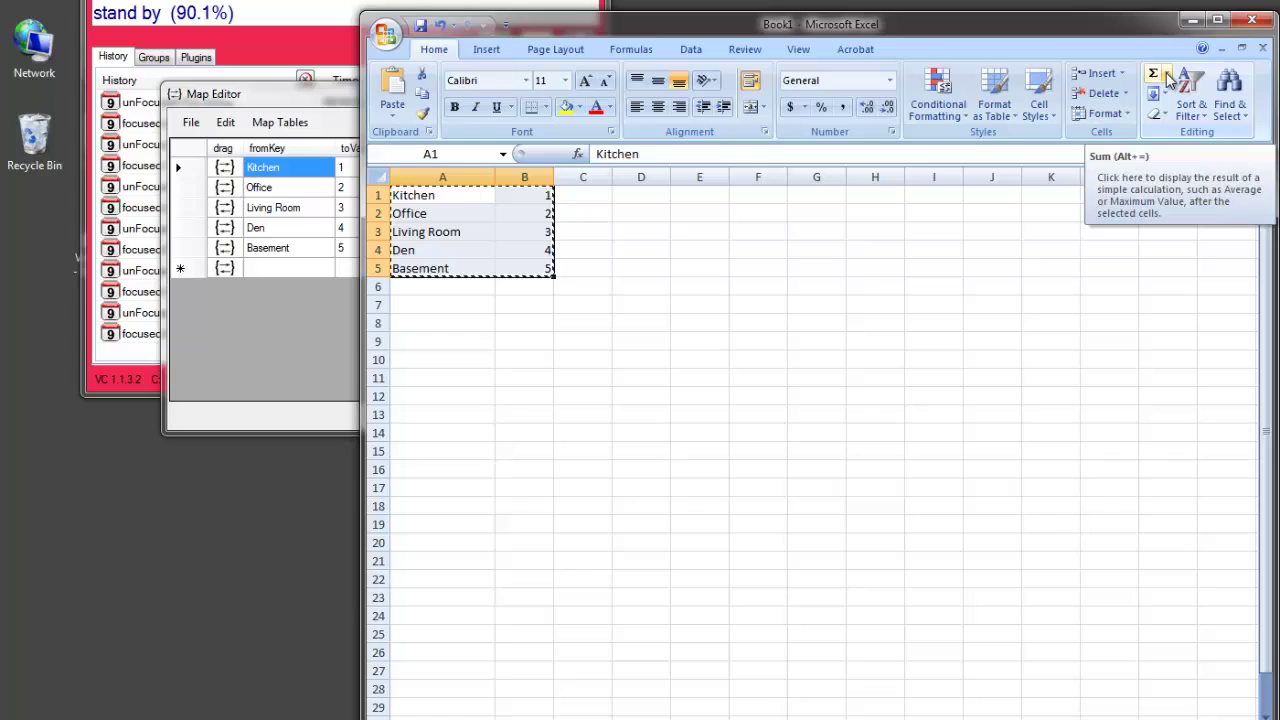
key("super")
type("notepad")
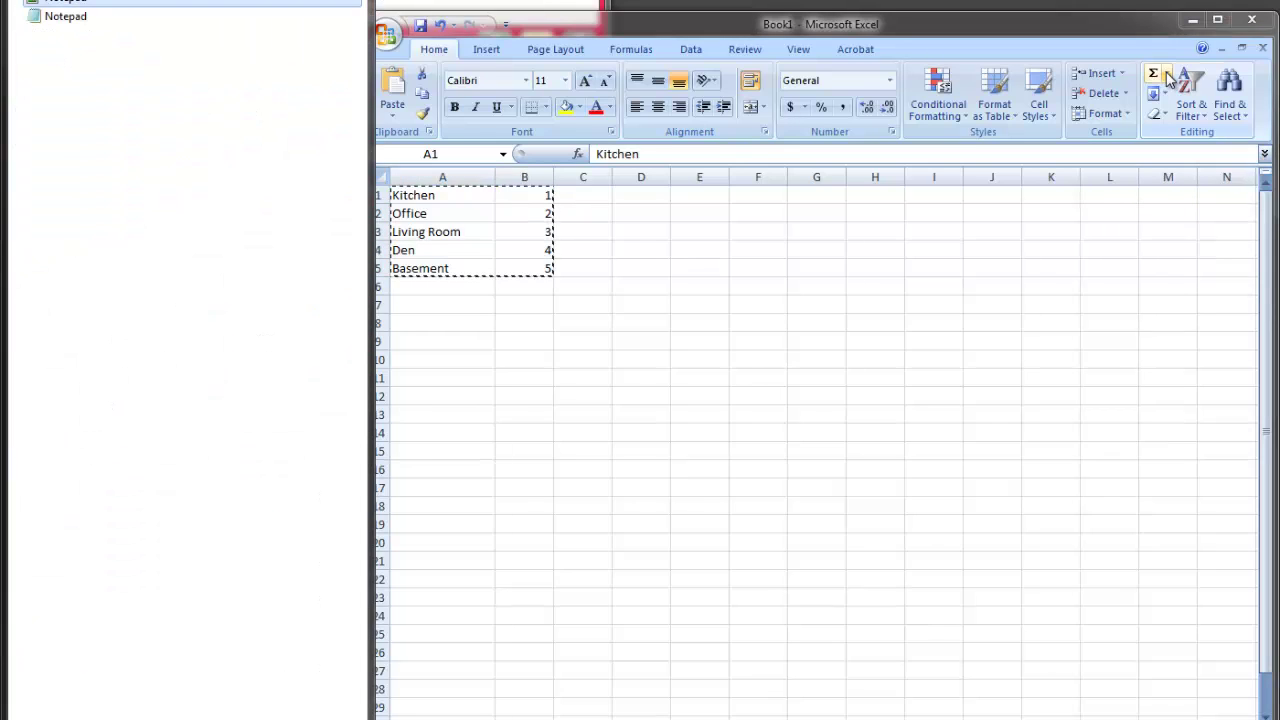
key("Return")
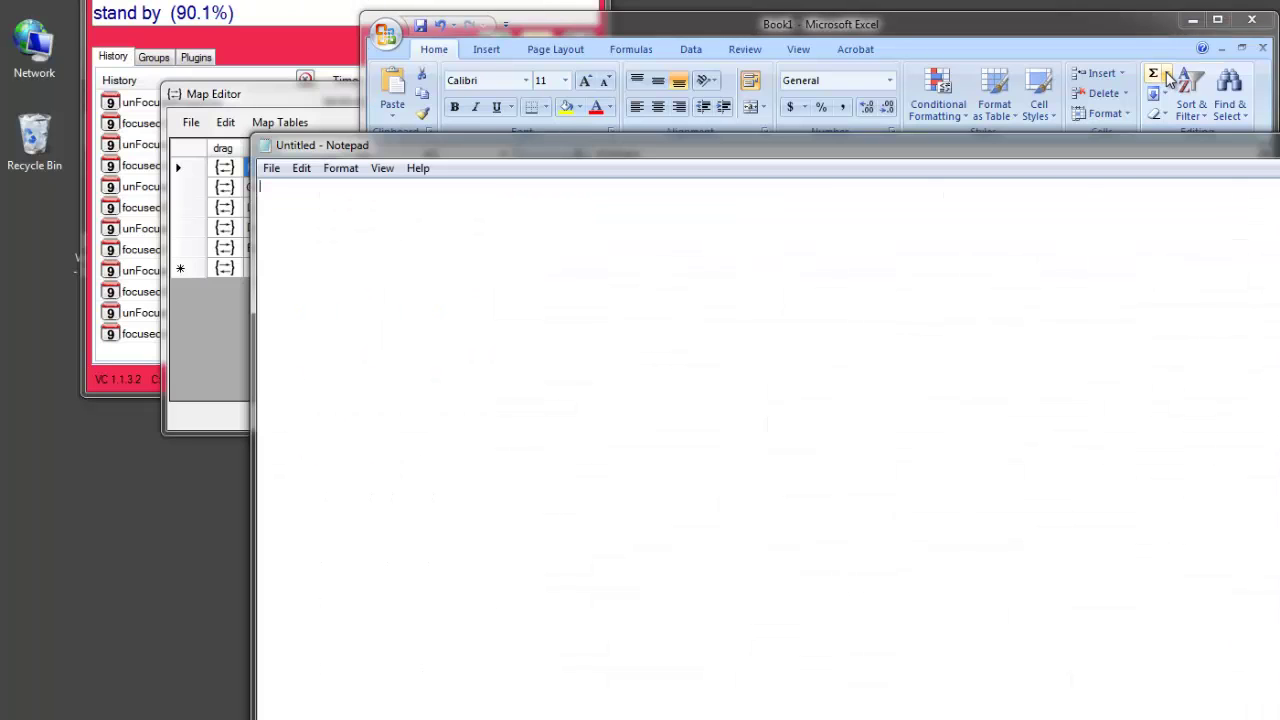
left_click(380, 172)
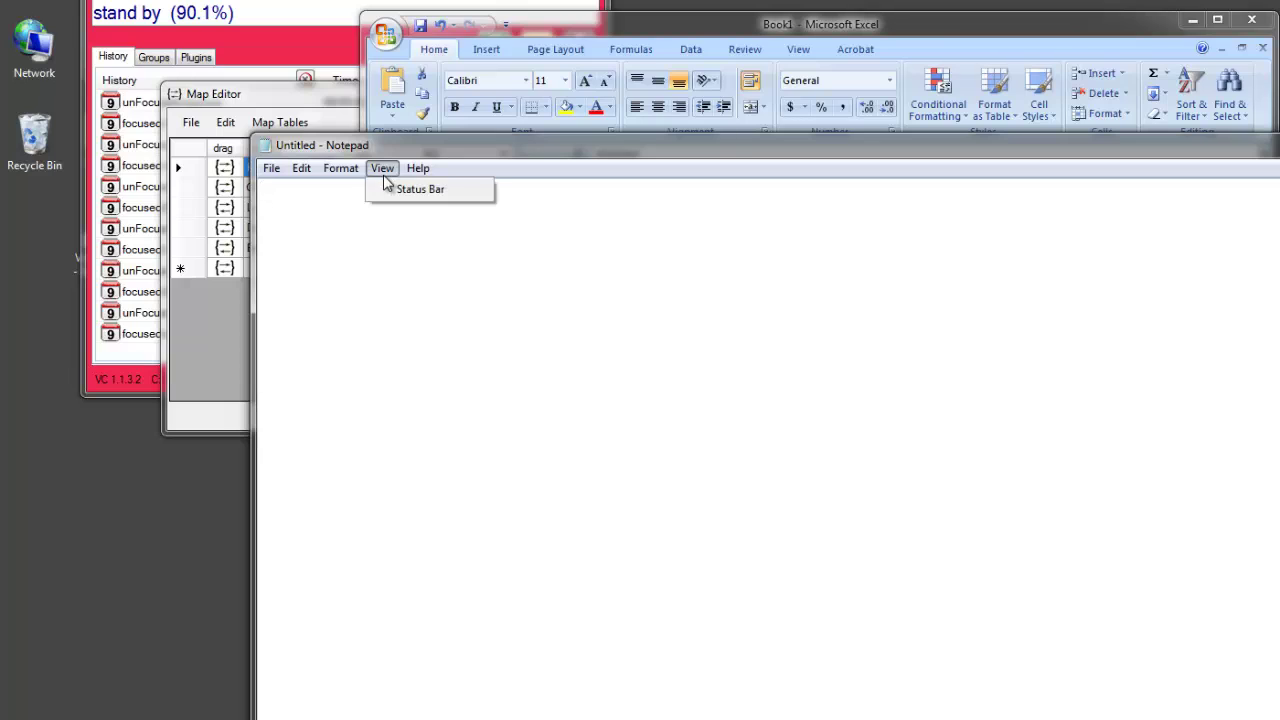
left_click(371, 191)
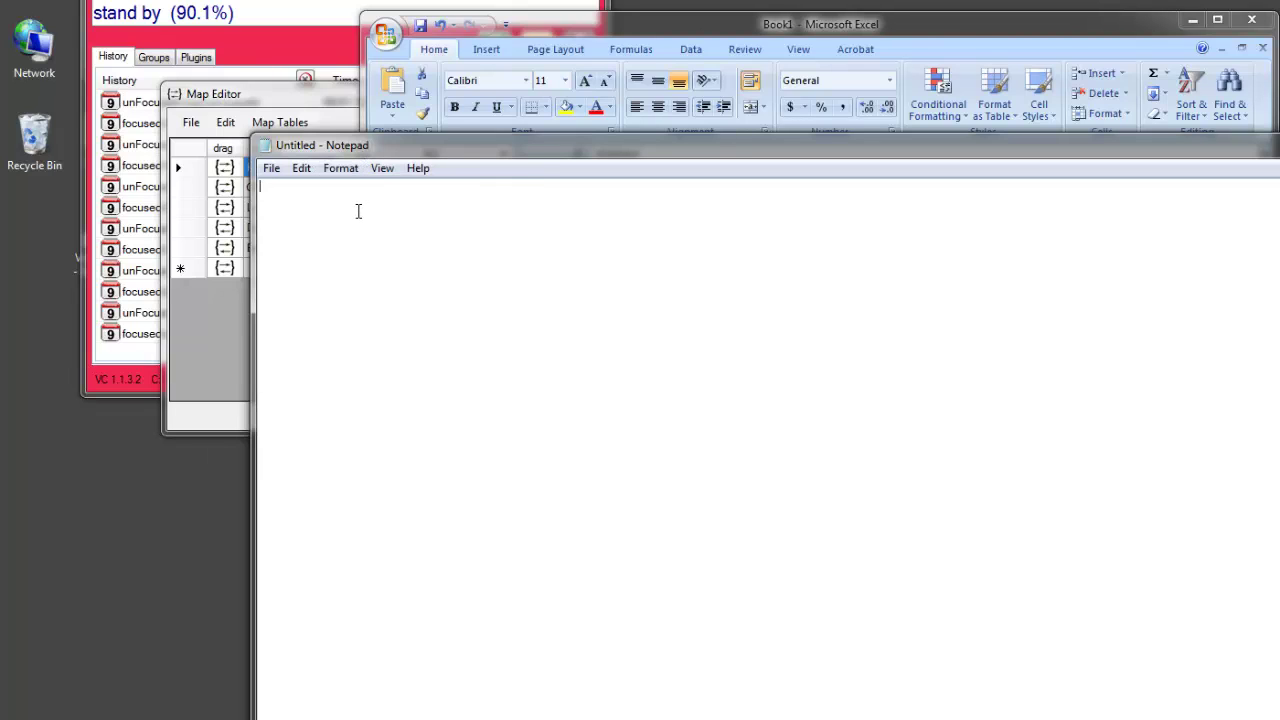
key("ctrl+v")
left_click_drag(310, 186, 321, 185)
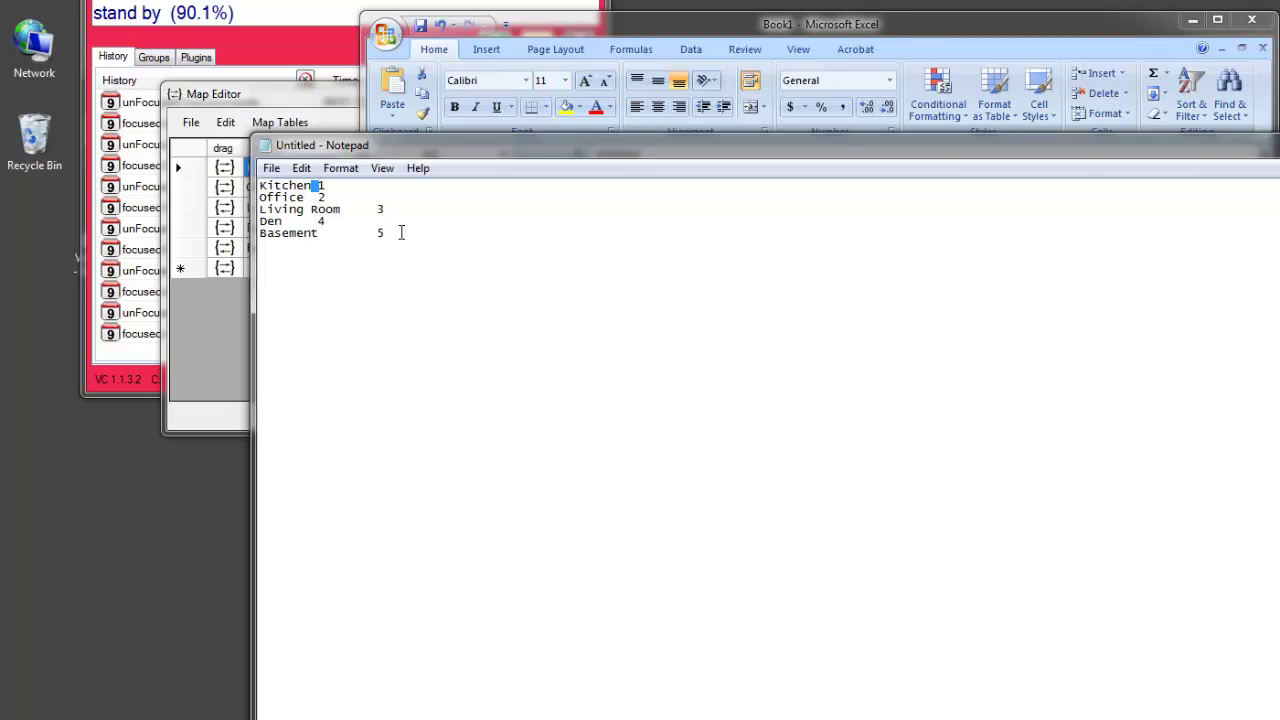
Add two tab-separated lines below Basement: Bathroom with the value 6 and Entrance with the value 7.
left_click(407, 233)
key("Return")
type("hroom        6")
key("Return")
type("Entrance")
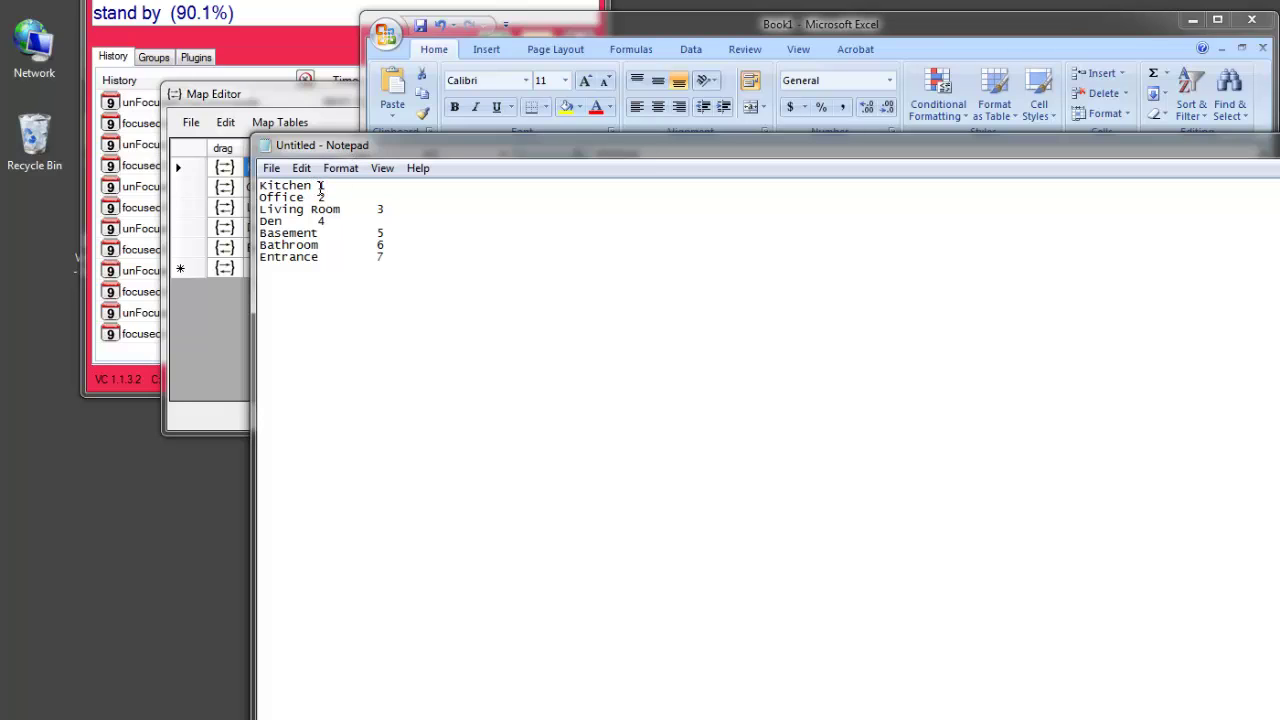
Copy all the Notepad lines and paste them as rows into the TEST table in the Map Editor.
left_click(377, 208)
key("Down")
key("Left")
key("Right")
key("ctrl+a")
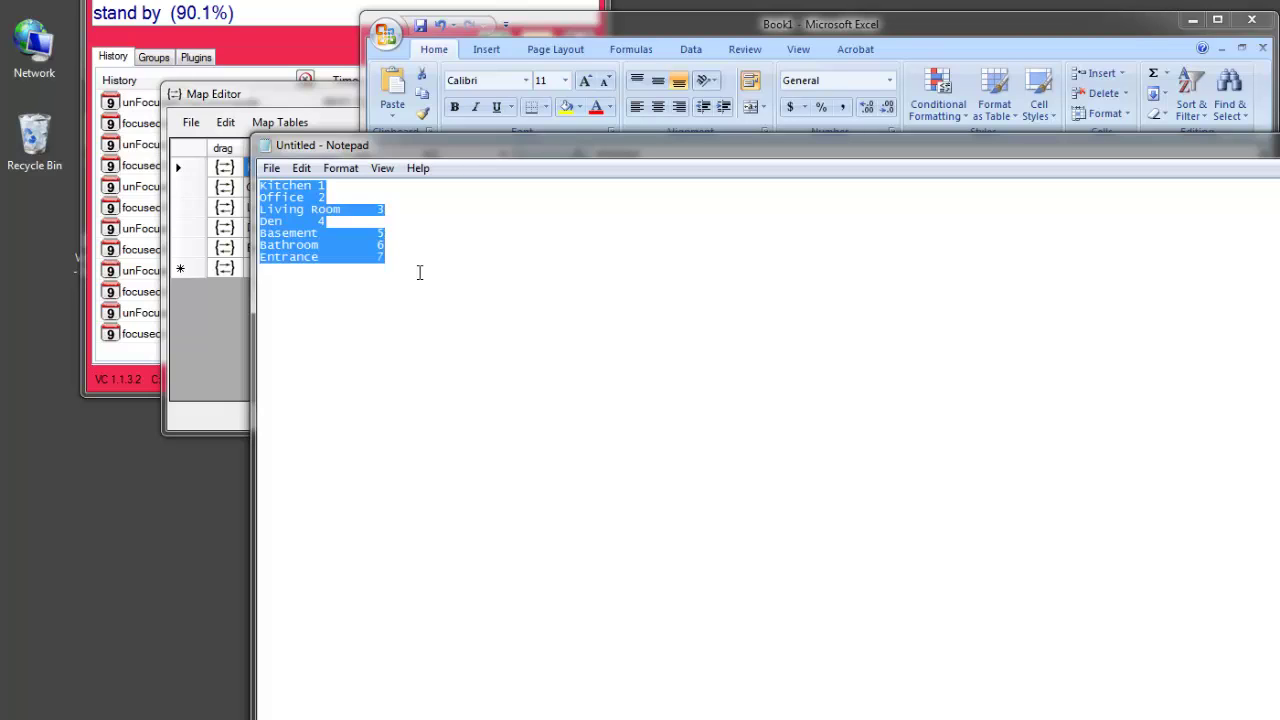
left_click(225, 122)
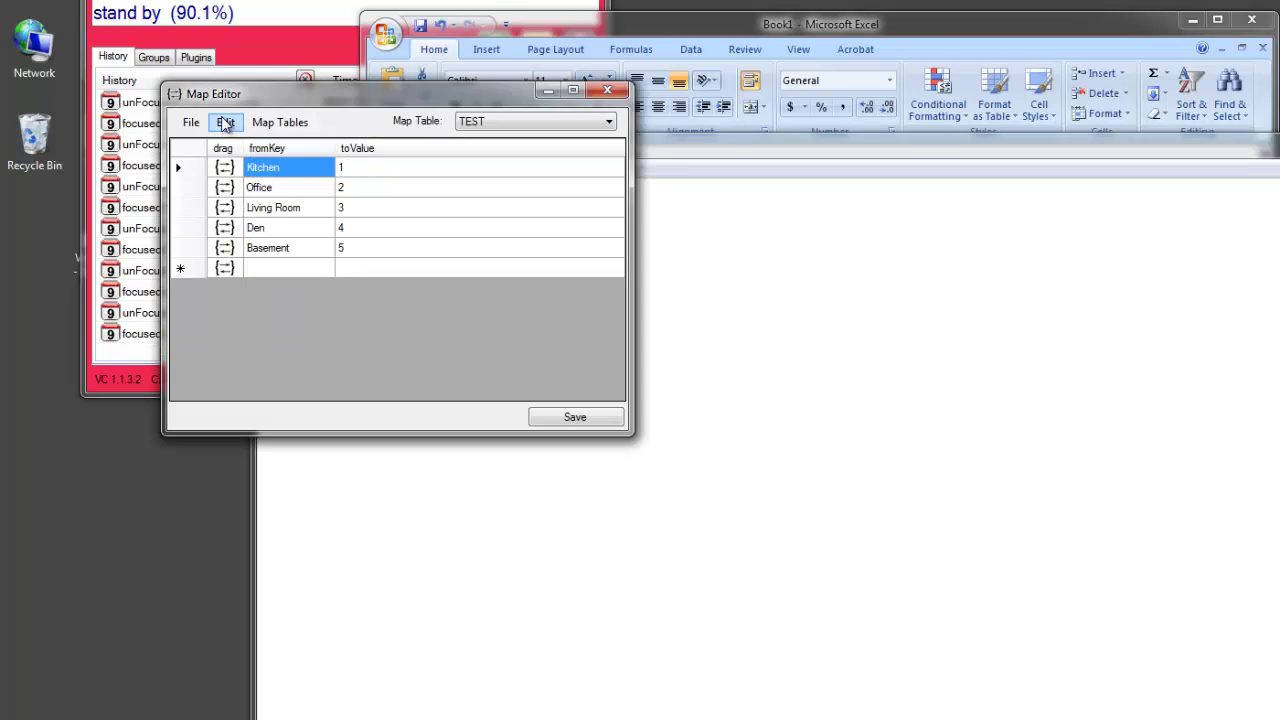
left_click(225, 122)
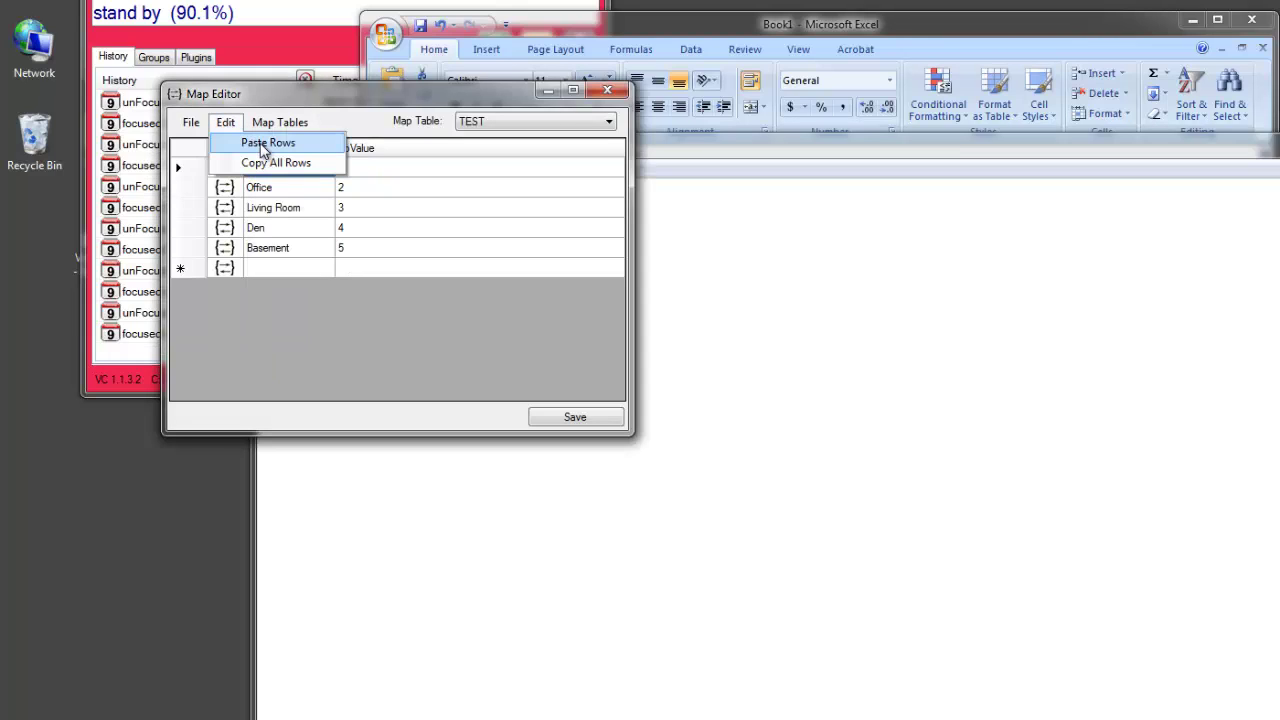
left_click(263, 143)
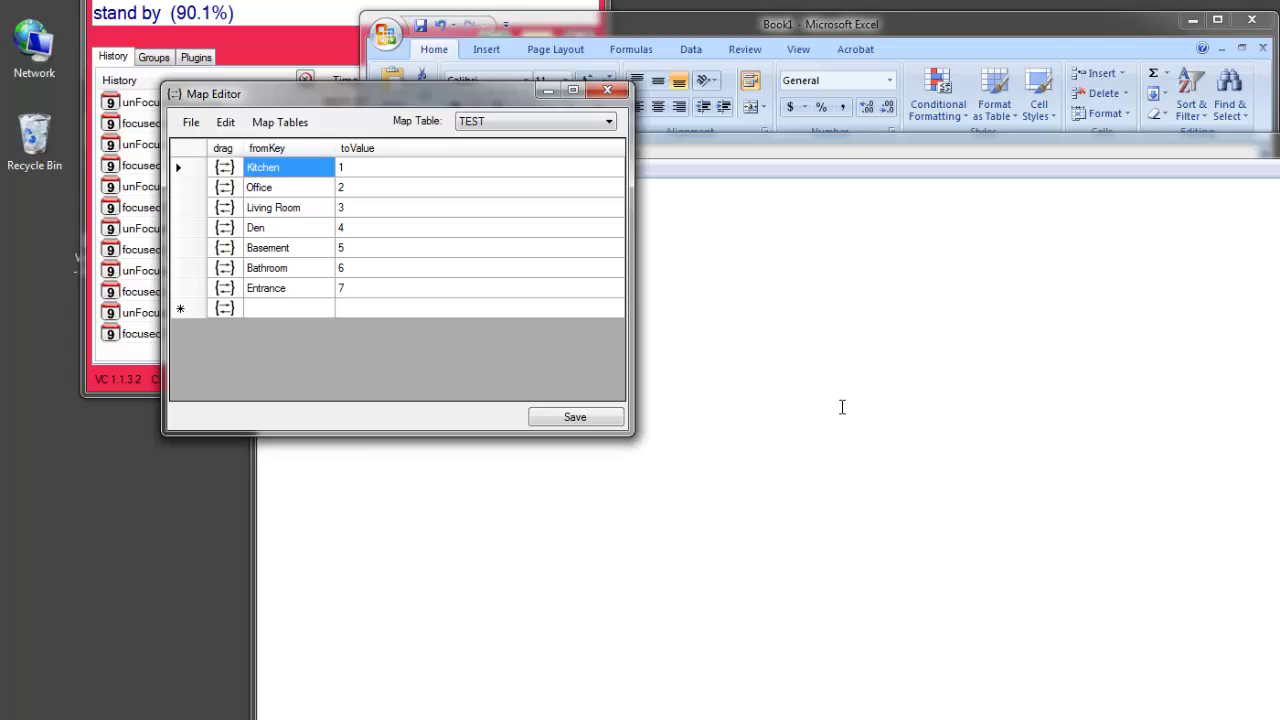
Paste the map rows back into Notepad, select the lines from Kitchen to Entrance, and return to the Map Editor.
left_click(840, 406)
key("ctrl+v")
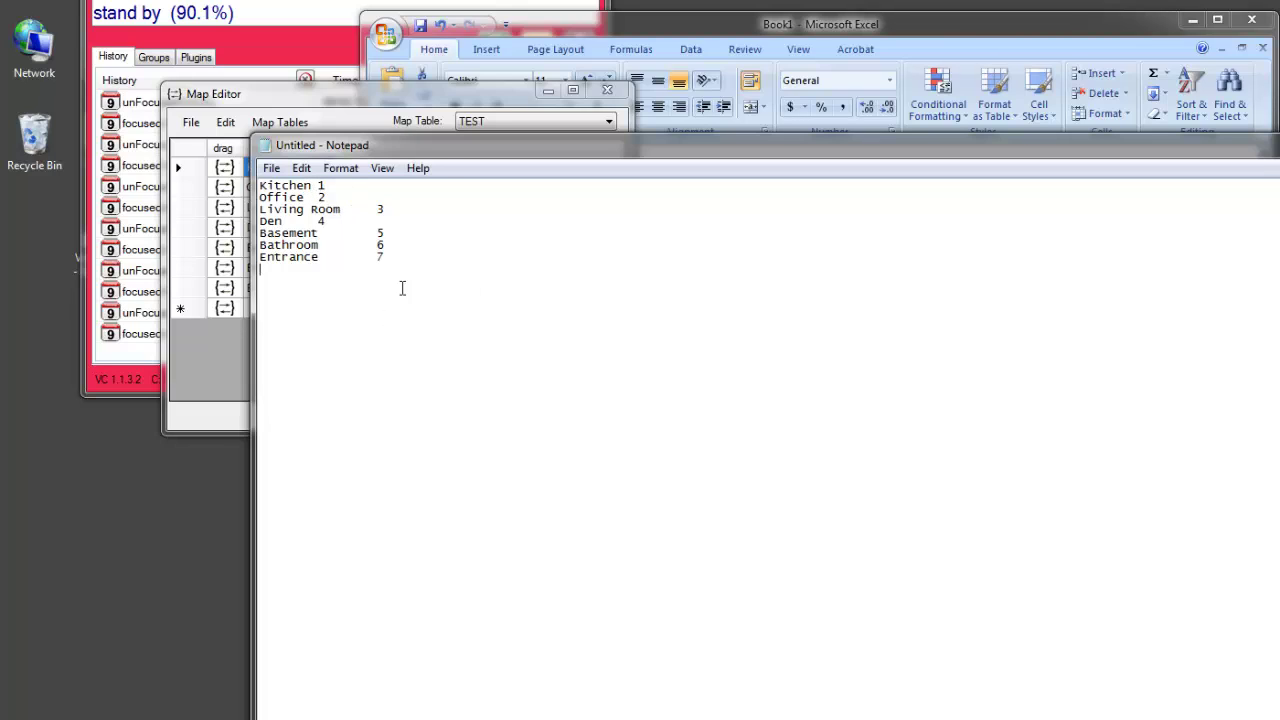
left_click_drag(260, 186, 395, 256)
left_click(229, 125)
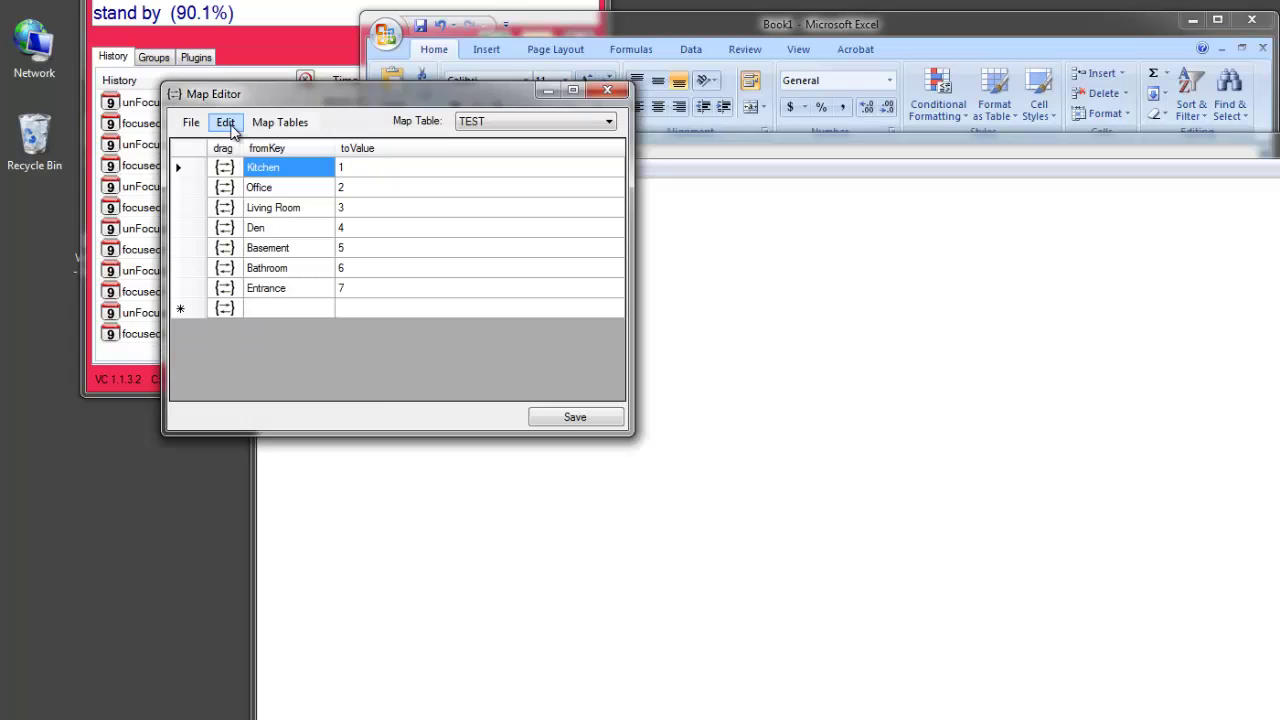
left_click(229, 124)
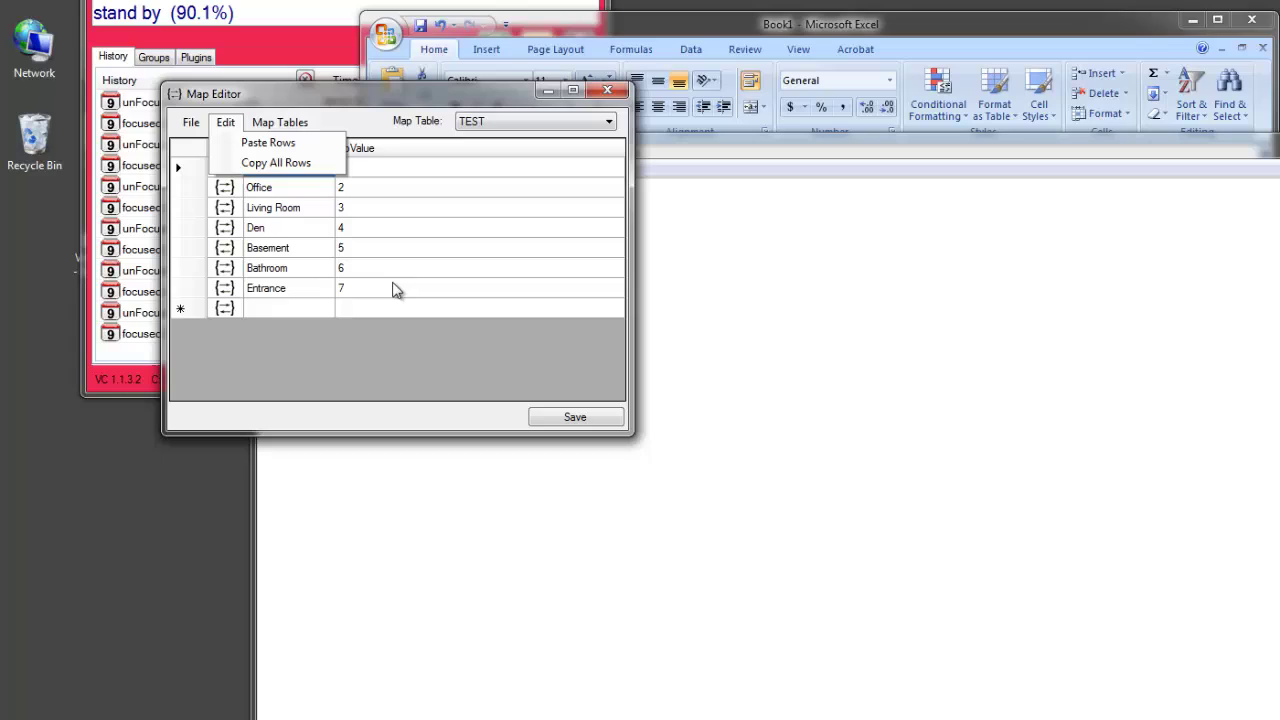
left_click(403, 293)
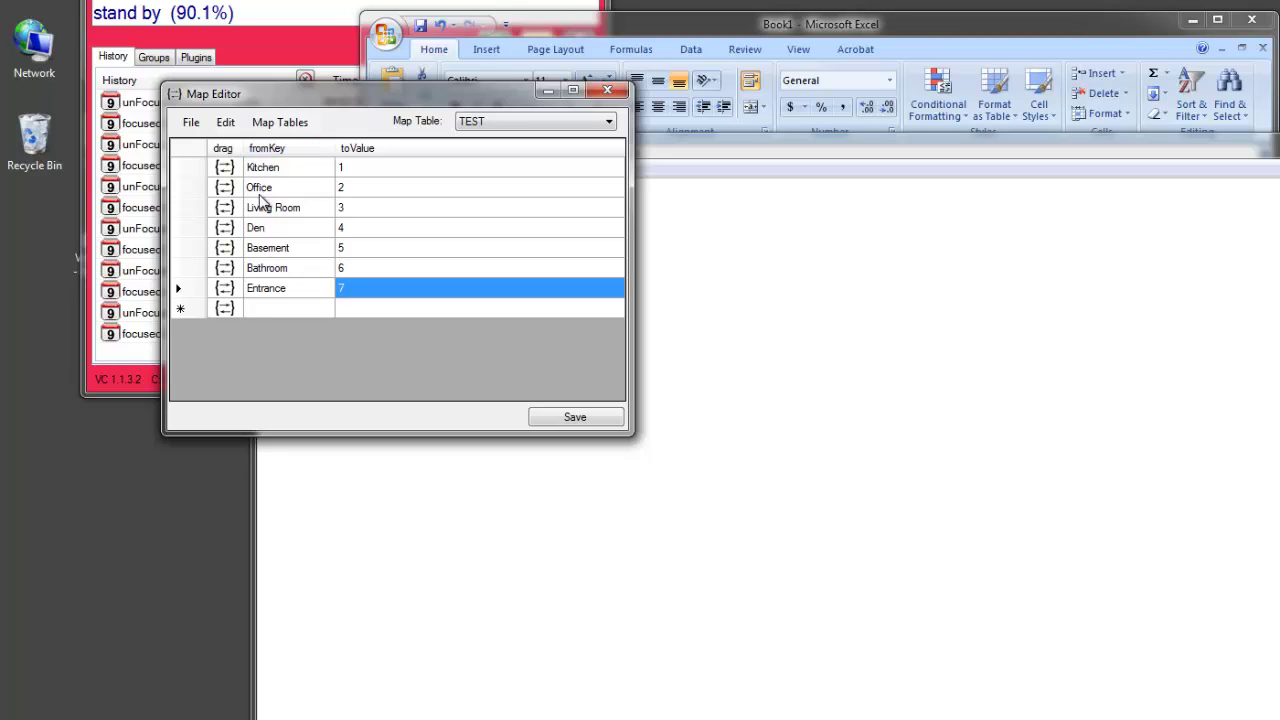
Add a row to the TEST table with the key Entrance2 and the value 7.
left_click(285, 309)
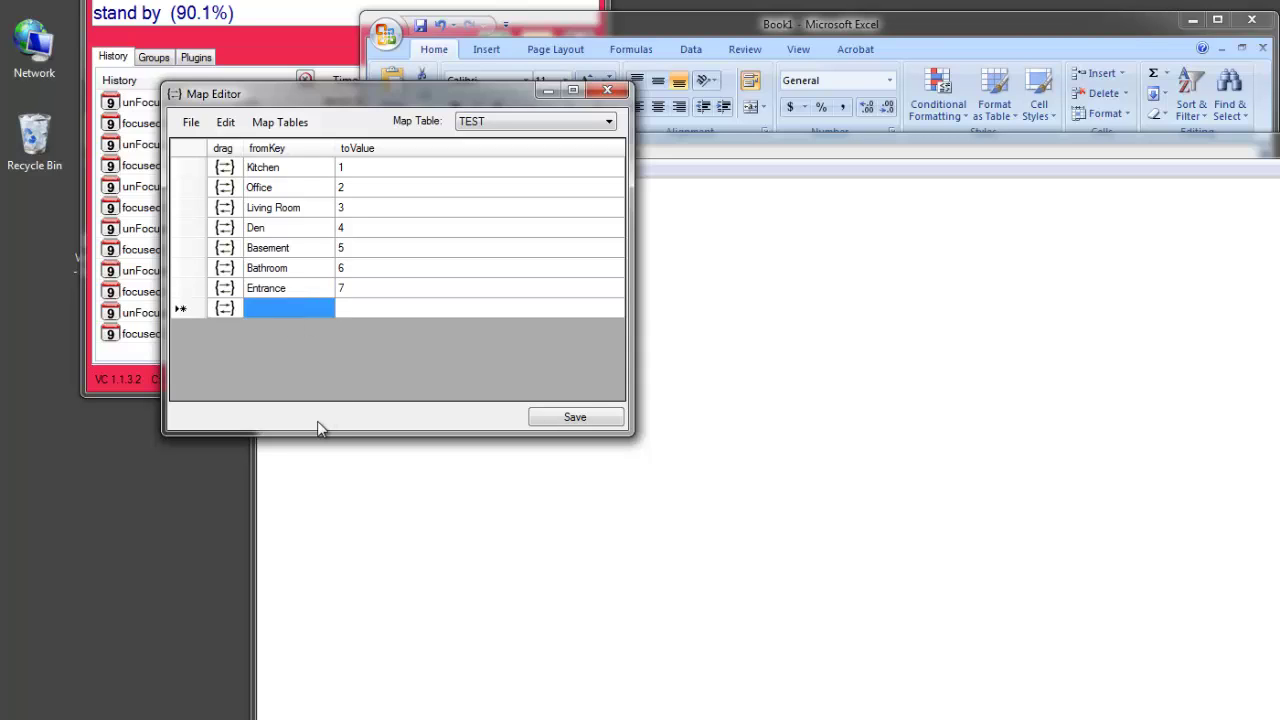
type("Entrandf")
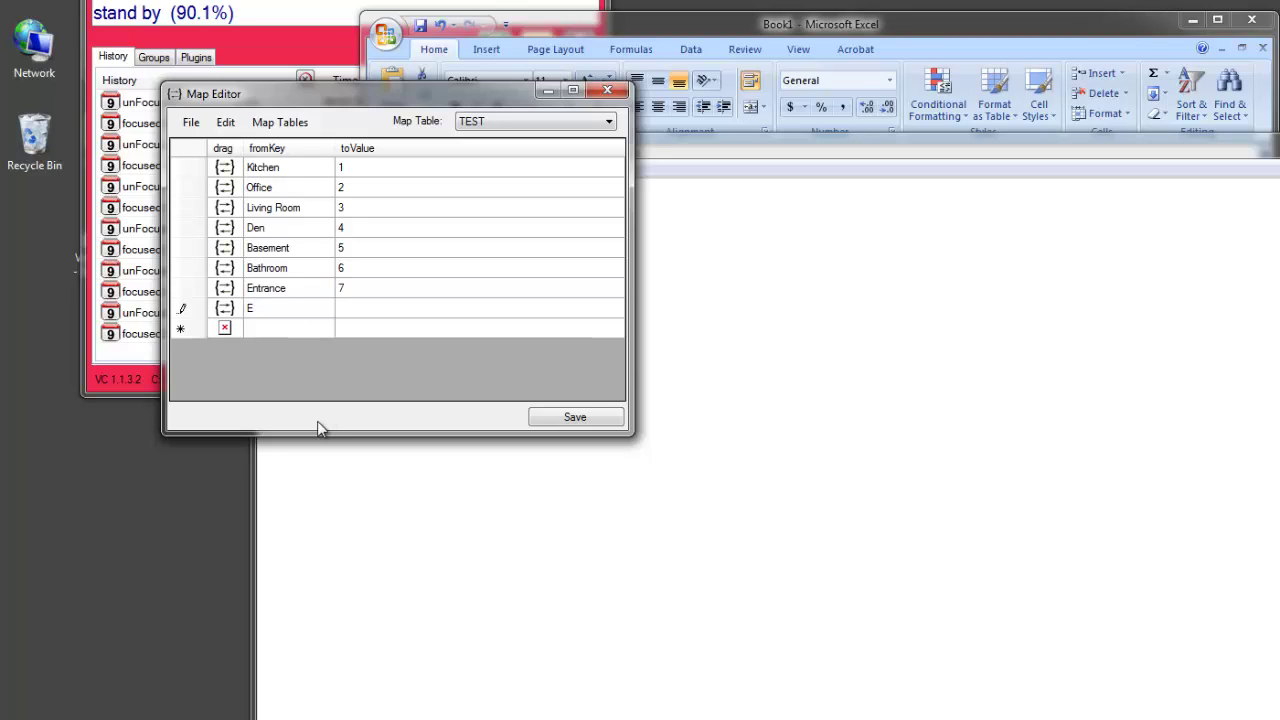
key("BackSpace")
key("BackSpace")
type("ce")
key("Return")
mouse_move(197, 316)
left_click(349, 316)
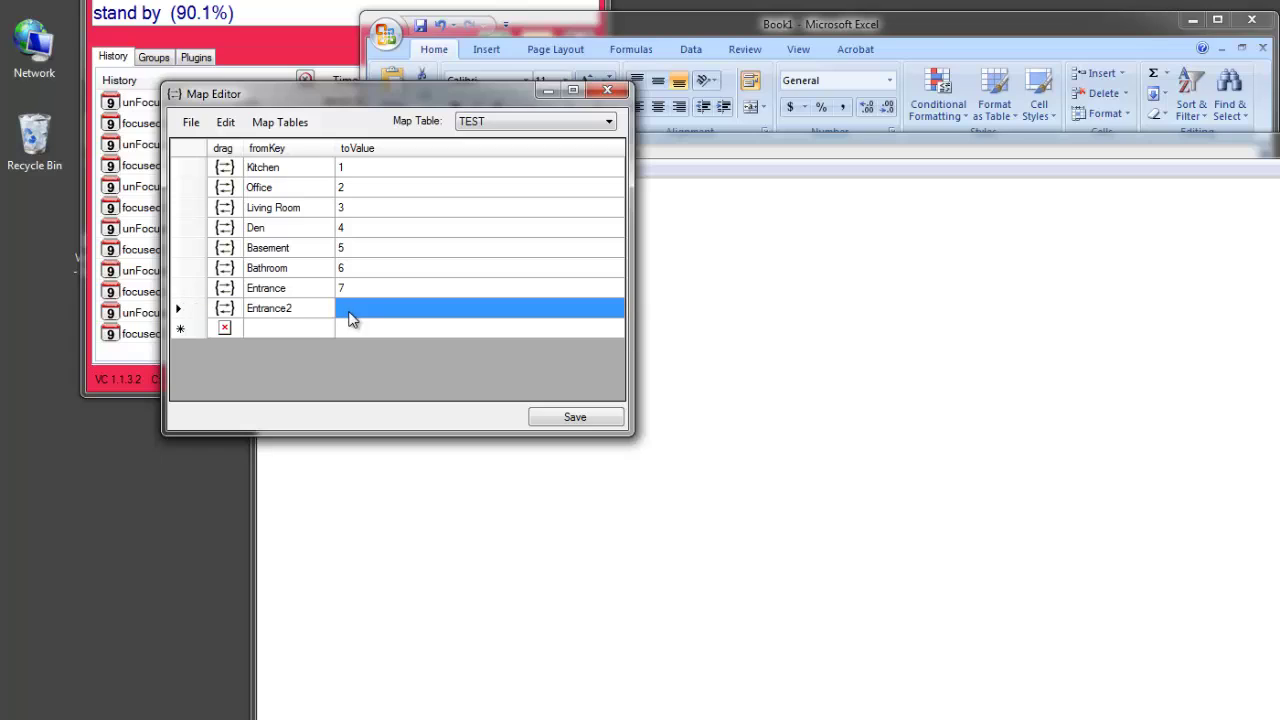
type("7")
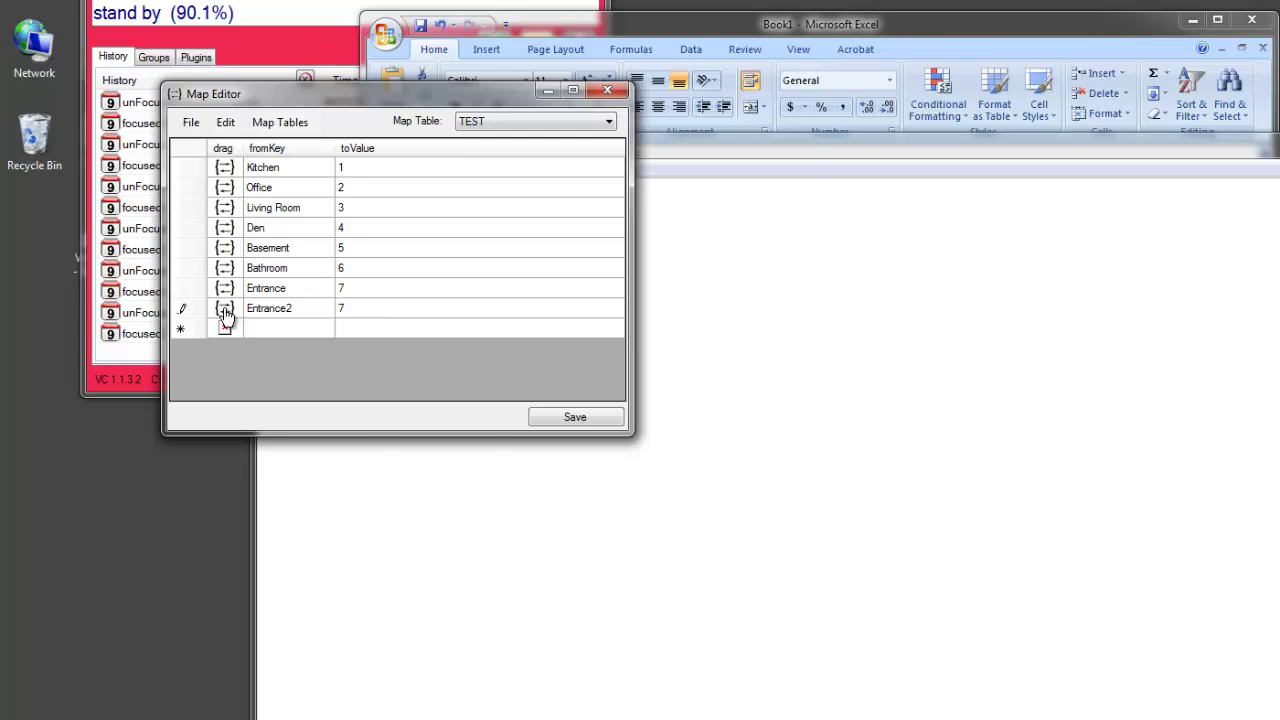
Insert the Entrance2 map reference into Excel cell A17, widen column A to fit it, and return to the Map Editor.
left_click_drag(224, 310, 420, 488)
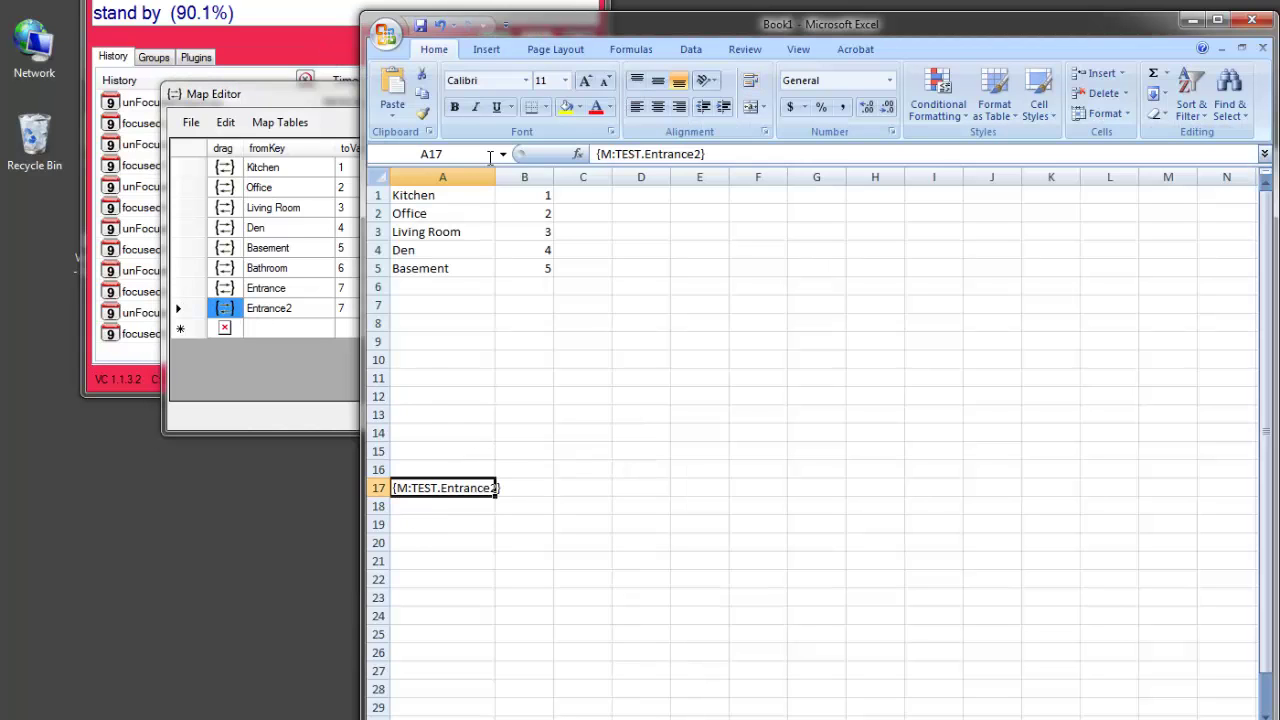
left_click_drag(539, 181, 540, 181)
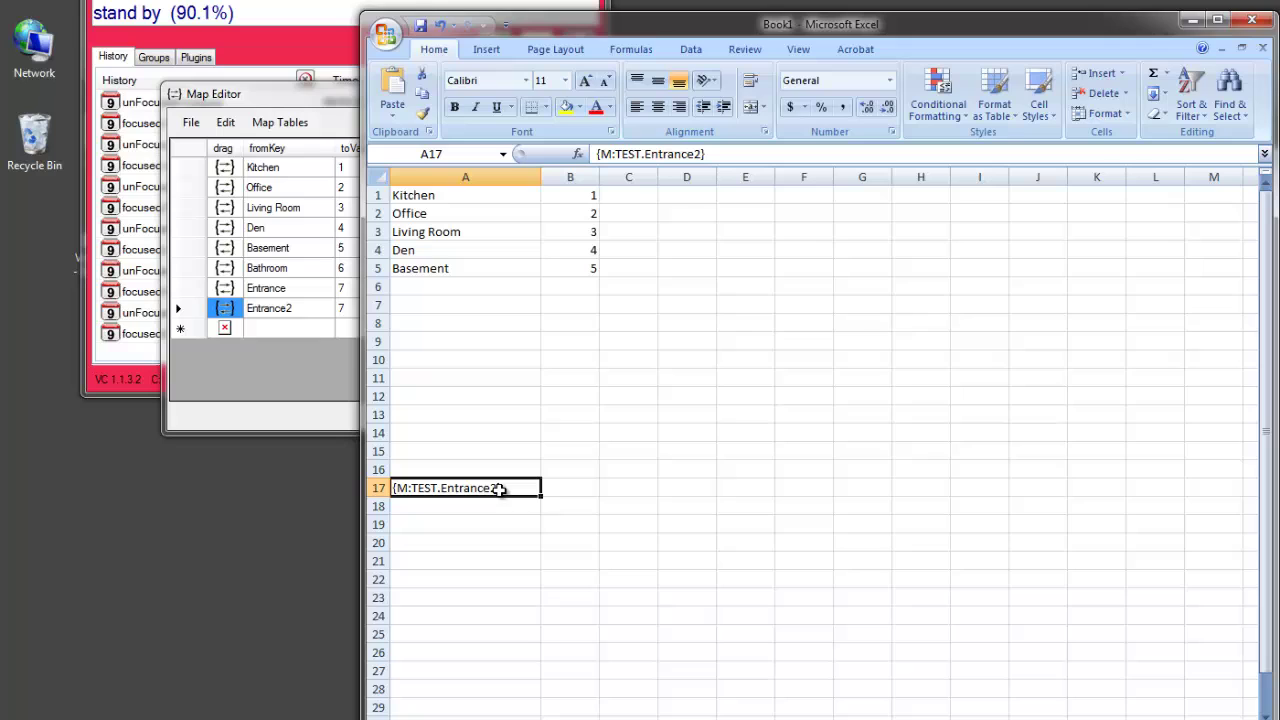
left_click(305, 315)
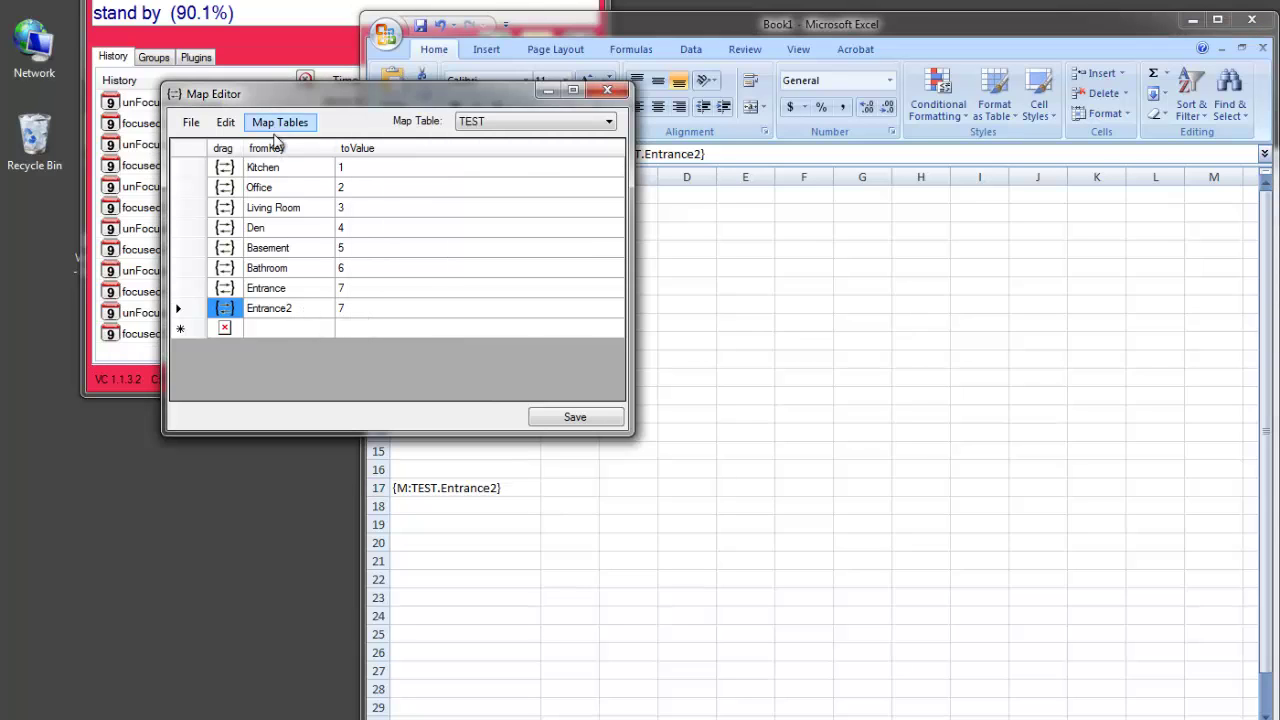